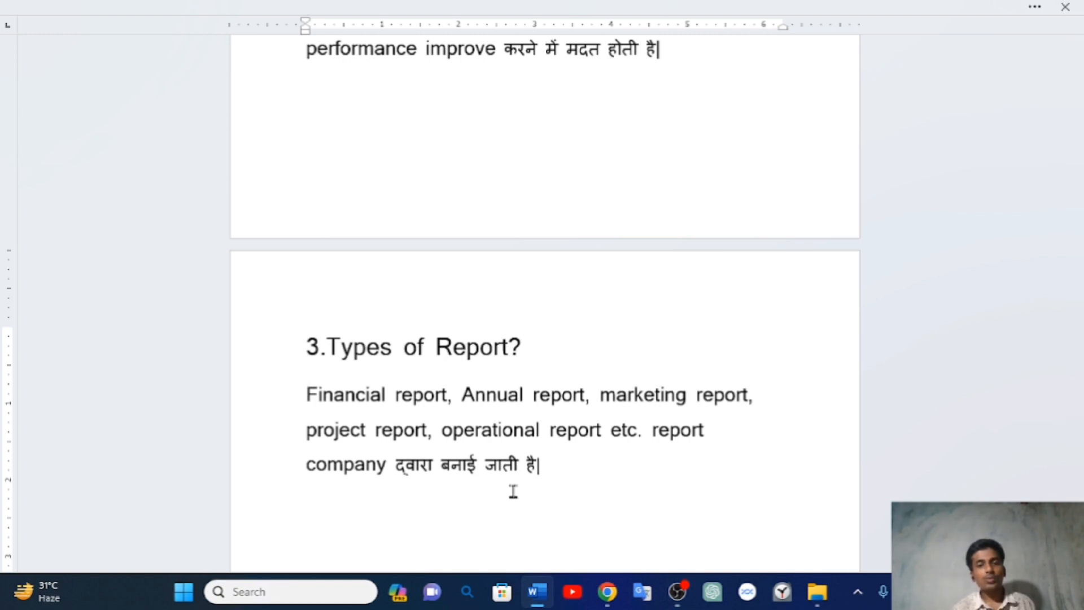
- Reveal the hidden ribbon above the interview questions document
scroll(518, 463, up, 10)
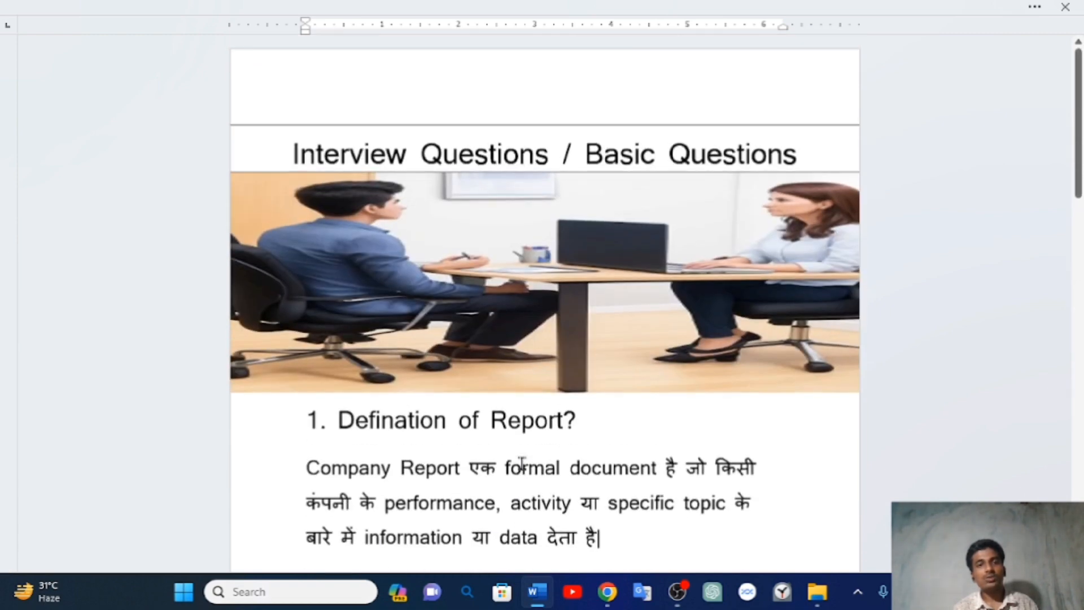
click(1036, 7)
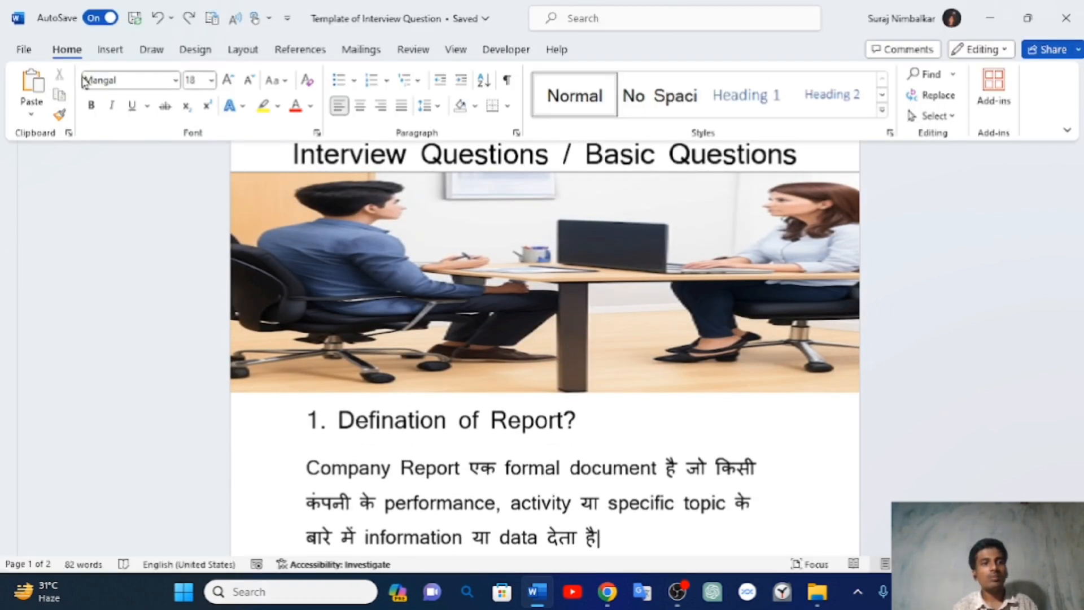
- Create a blank document, set the ribbon to Always show, and type ABC COMPANY
click(19, 50)
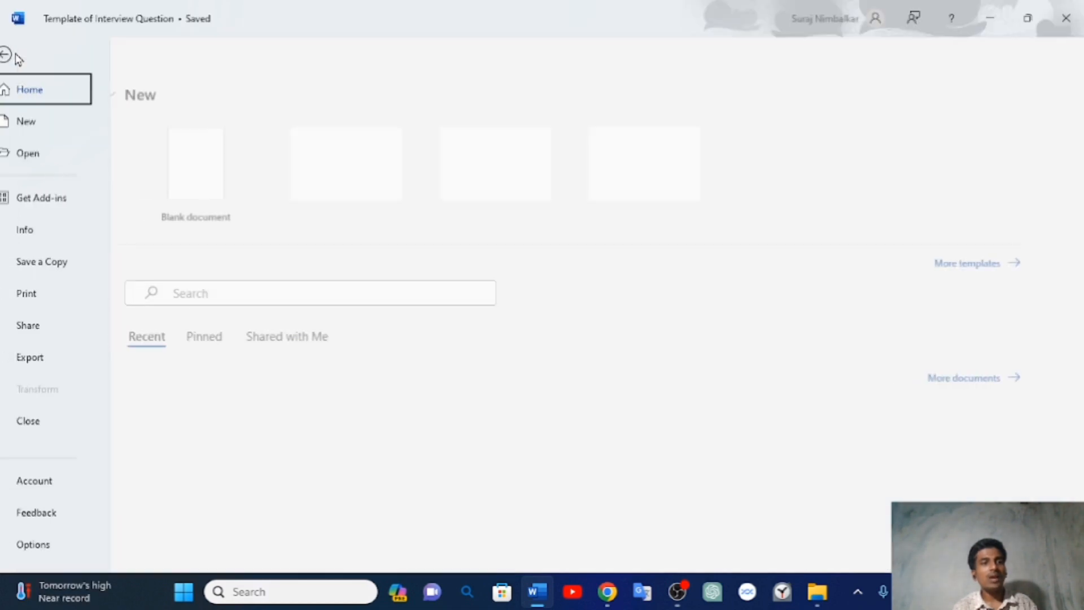
click(213, 165)
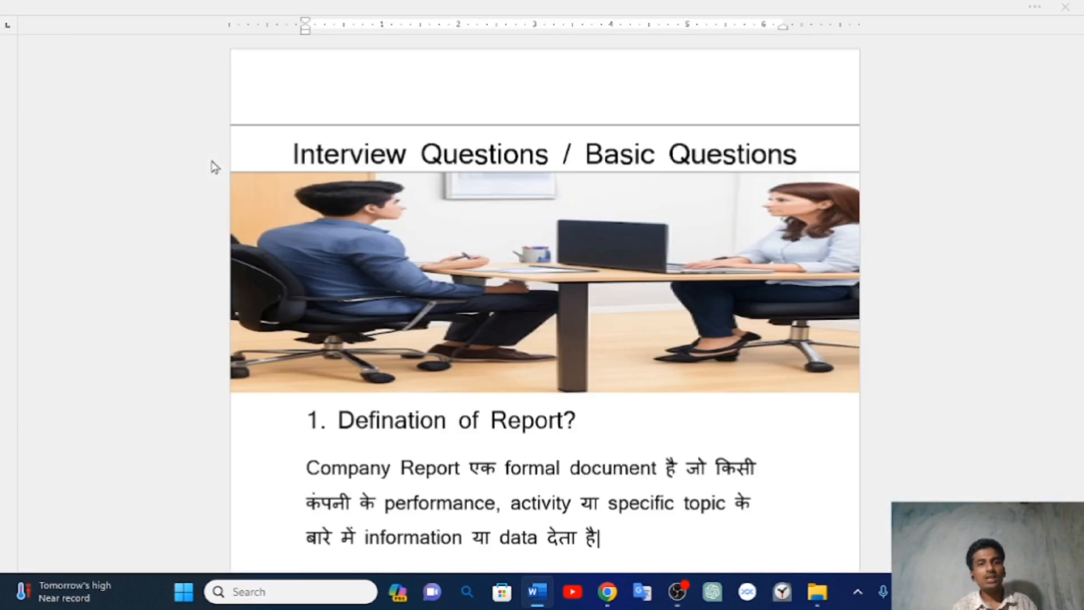
click(1038, 12)
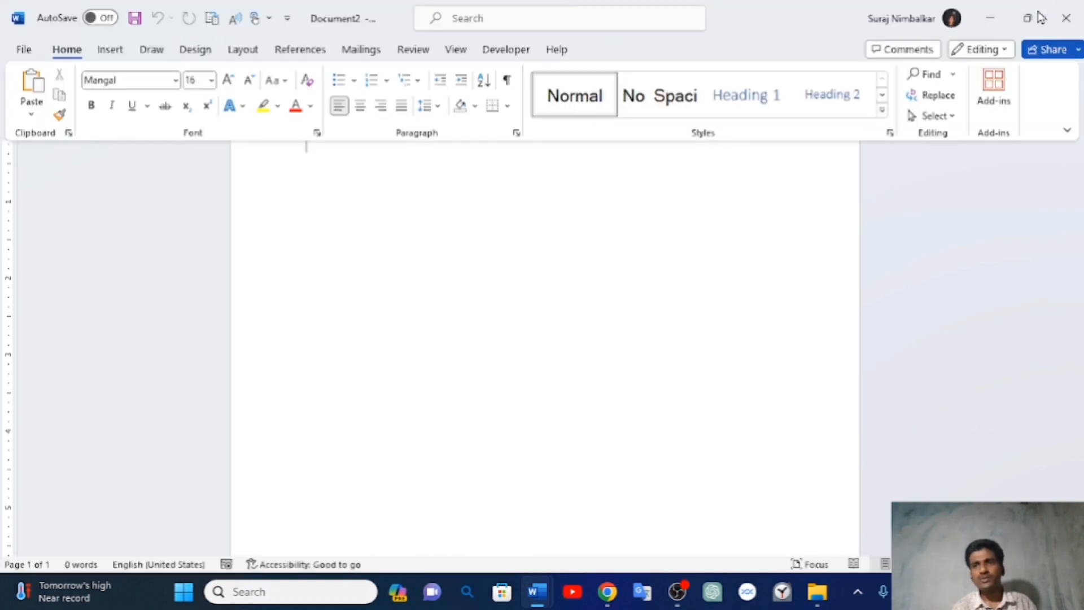
click(1067, 131)
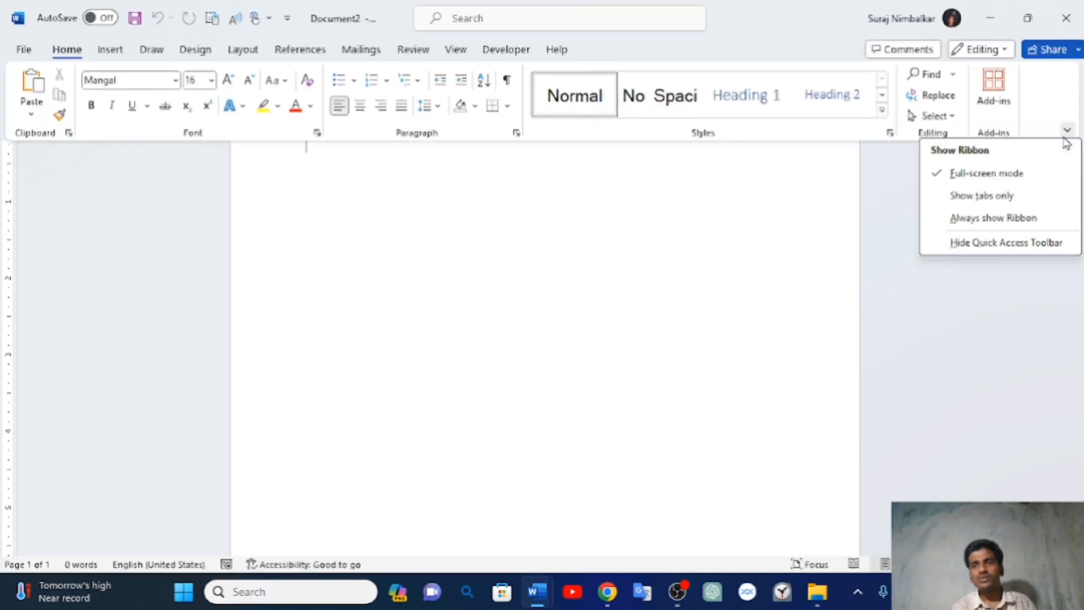
click(980, 221)
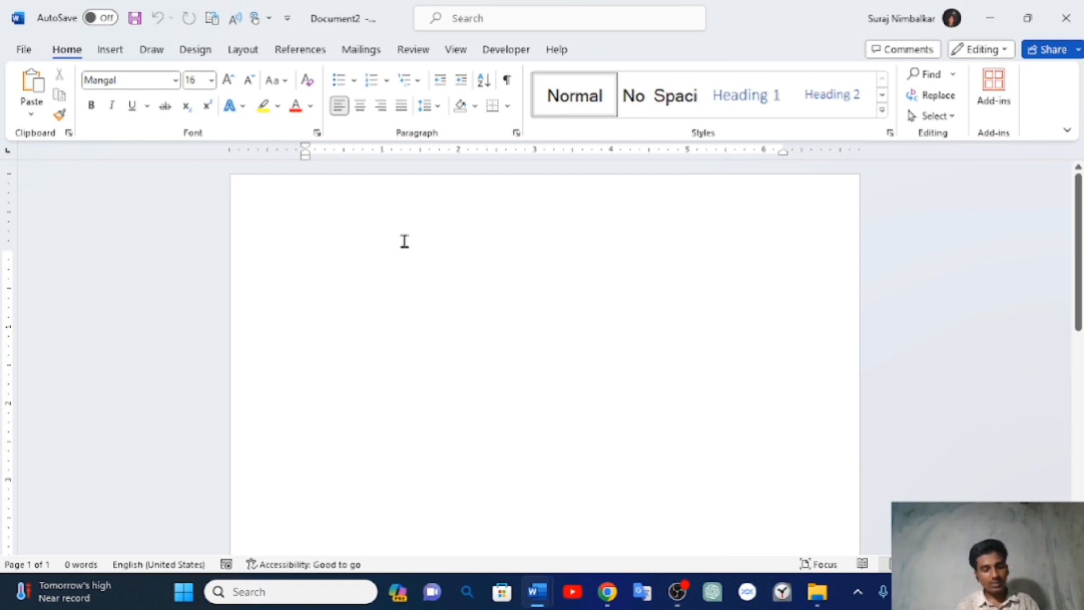
text(ABC)
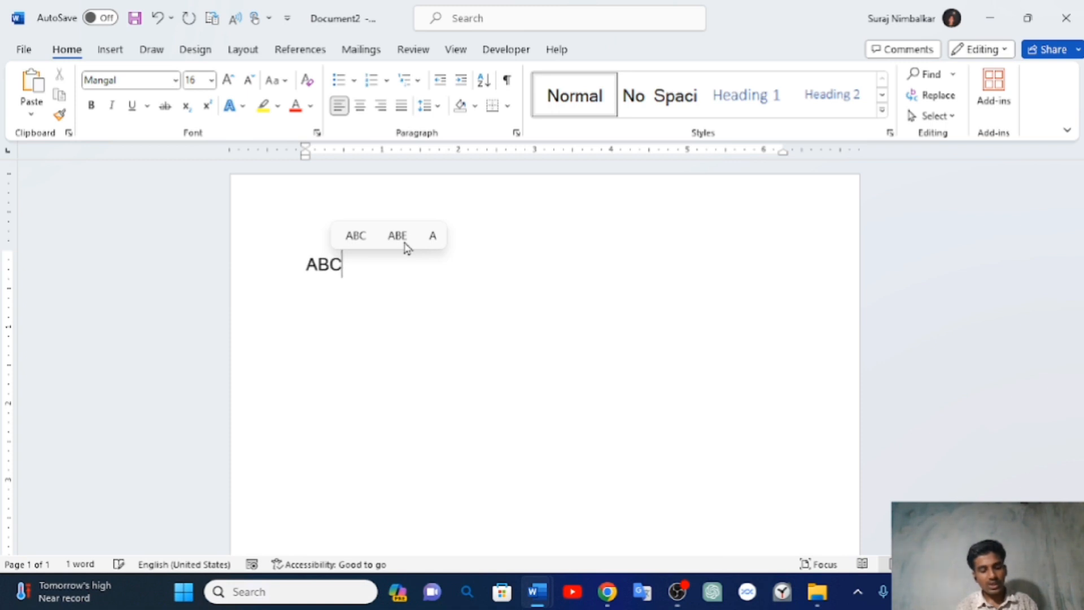
text( CO )
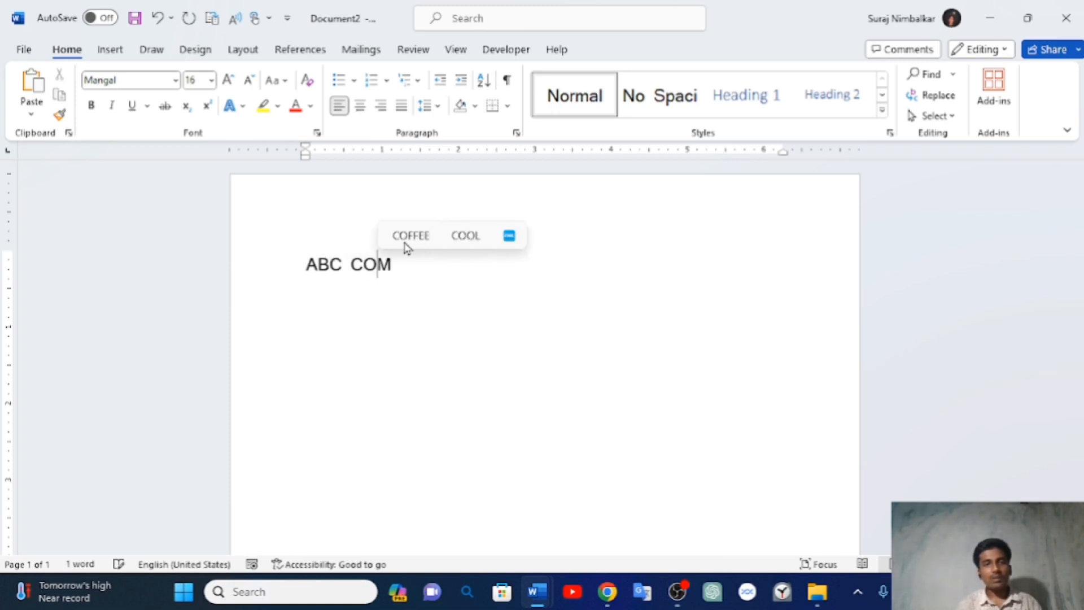
text(MPANY)
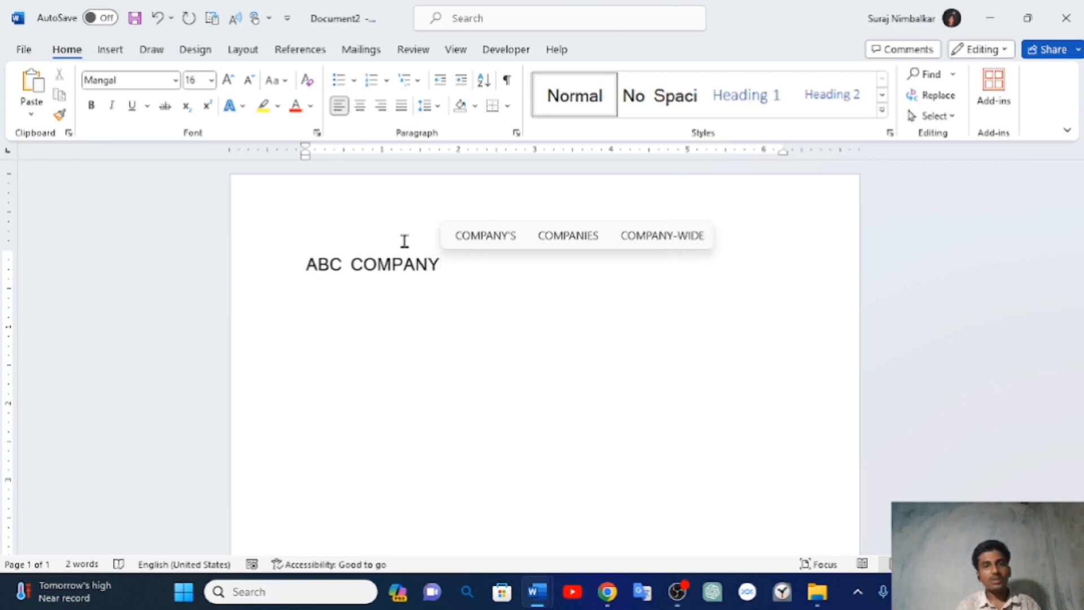
- Center the ABC COMPANY heading and enlarge it to 26 pt
drag(310, 264, 476, 269)
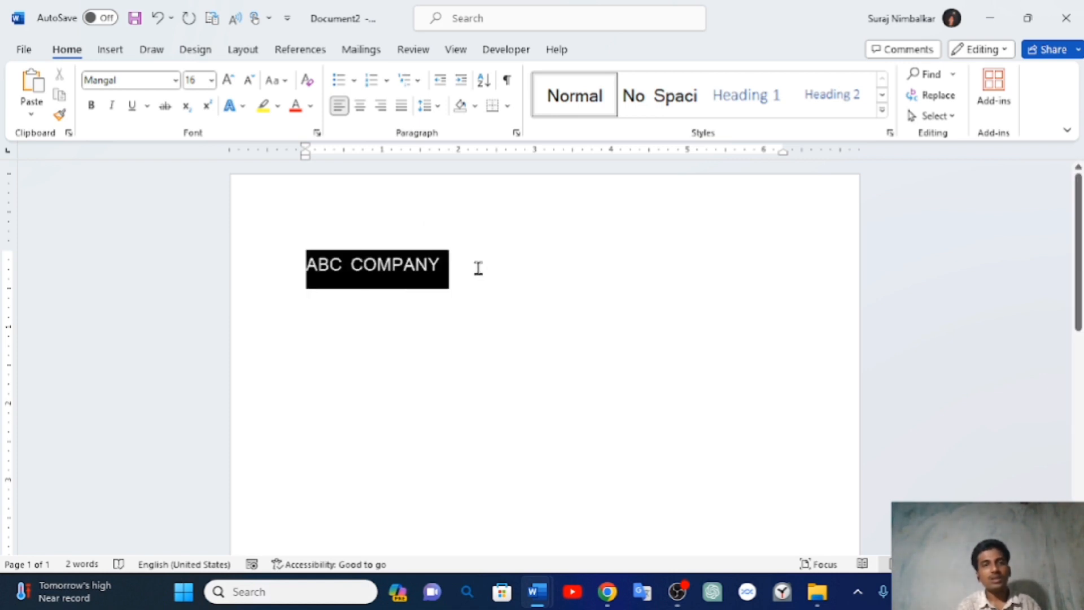
click(362, 110)
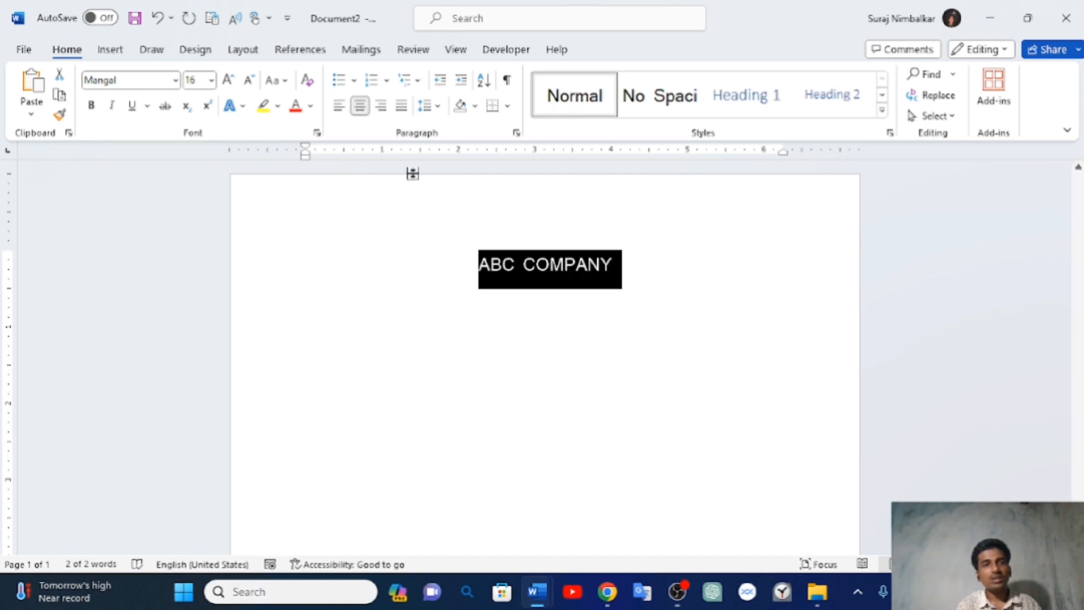
click(229, 80)
click(229, 79)
click(229, 80)
click(229, 80)
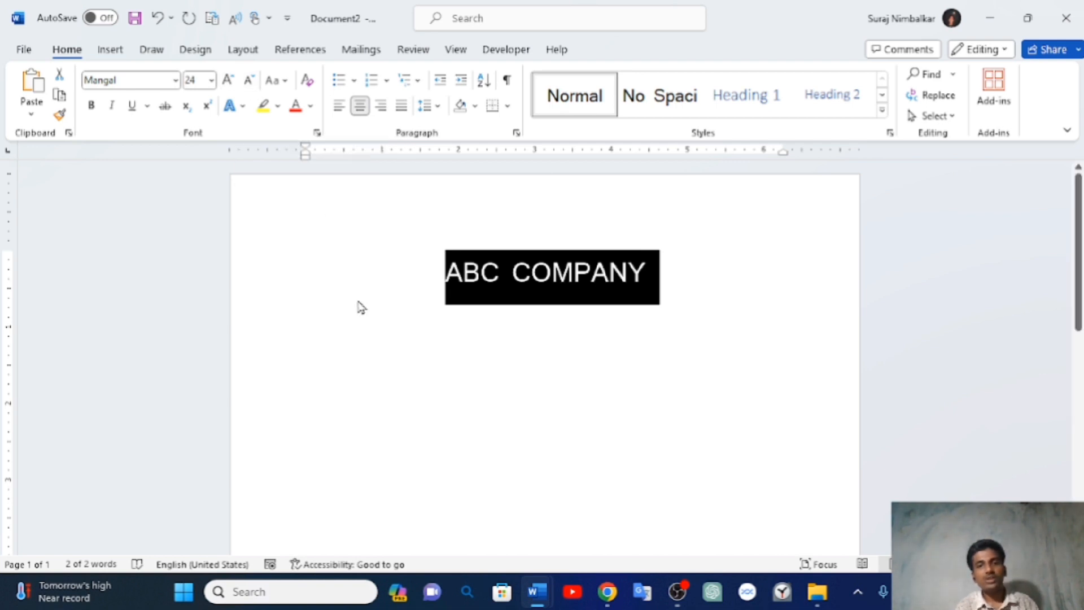
click(426, 286)
click(684, 276)
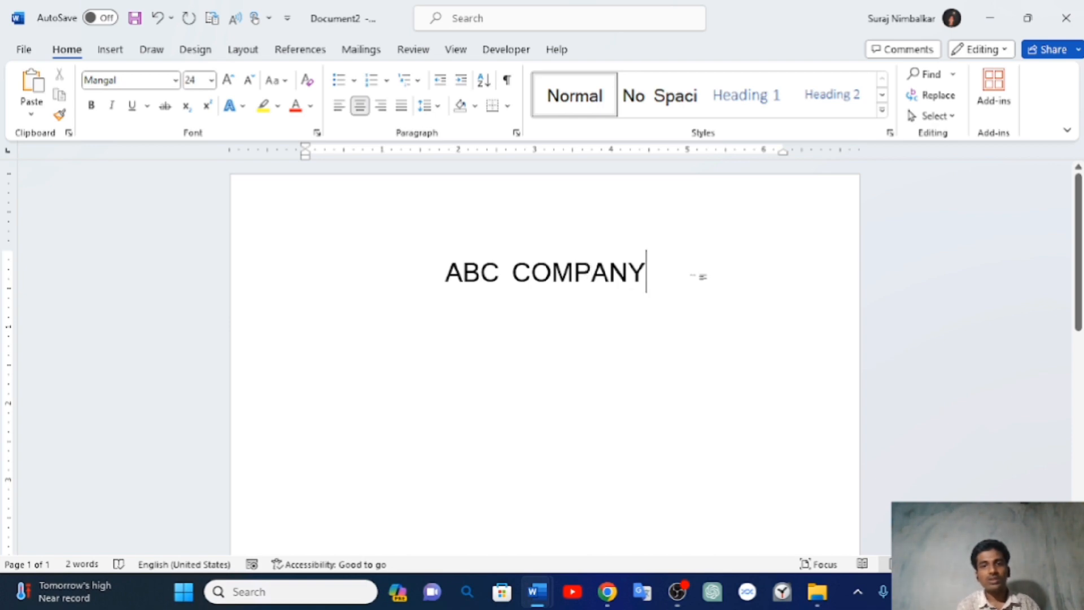
triple_click(429, 292)
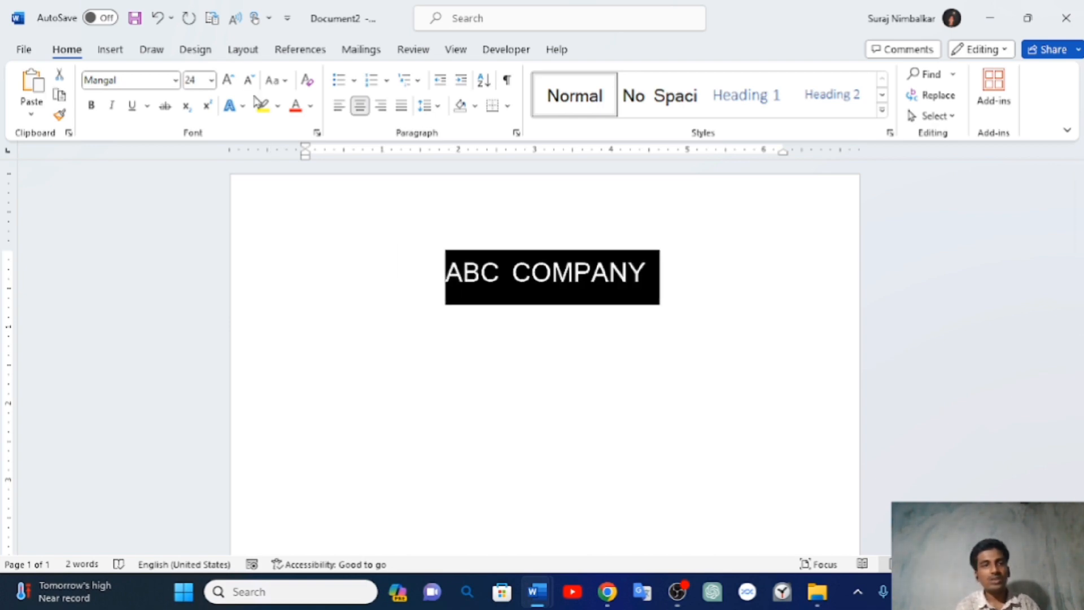
click(228, 80)
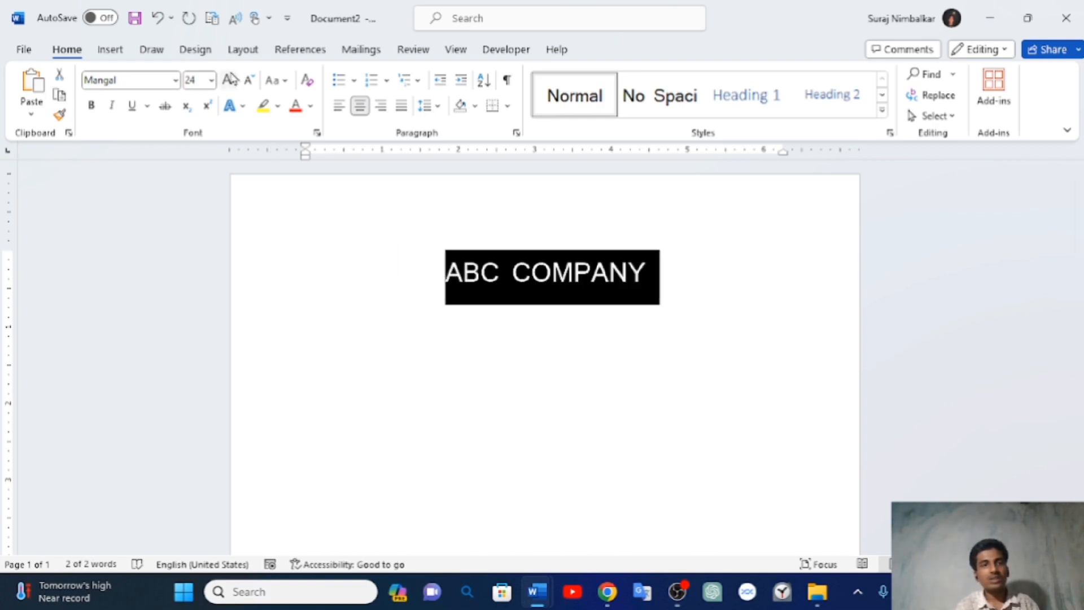
click(555, 285)
- Shrink the font to 18 pt for the line below the heading
click(660, 275)
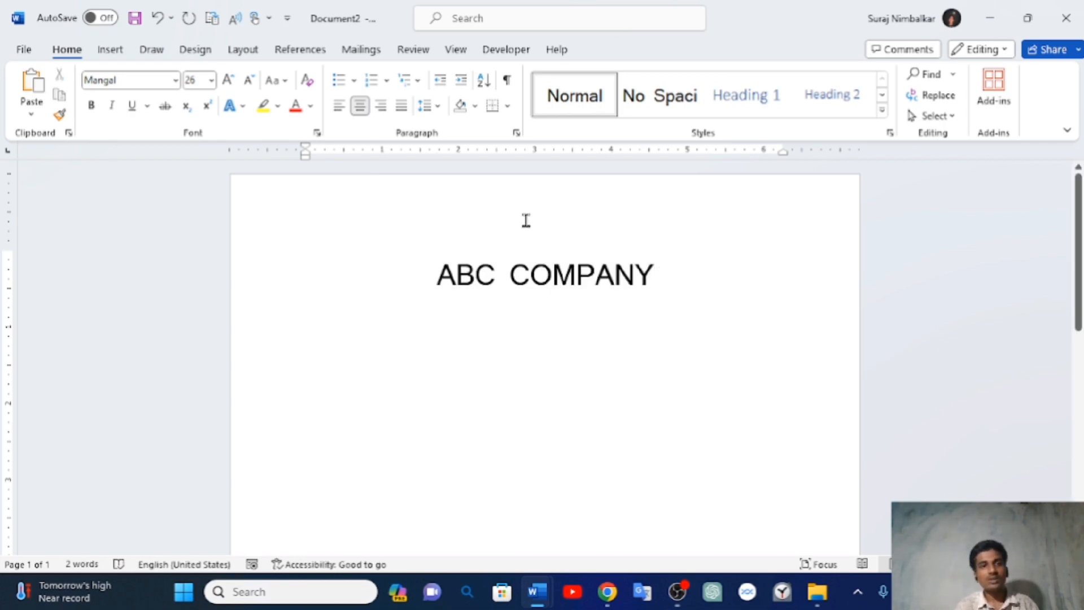
click(250, 82)
click(250, 82)
click(250, 81)
click(251, 82)
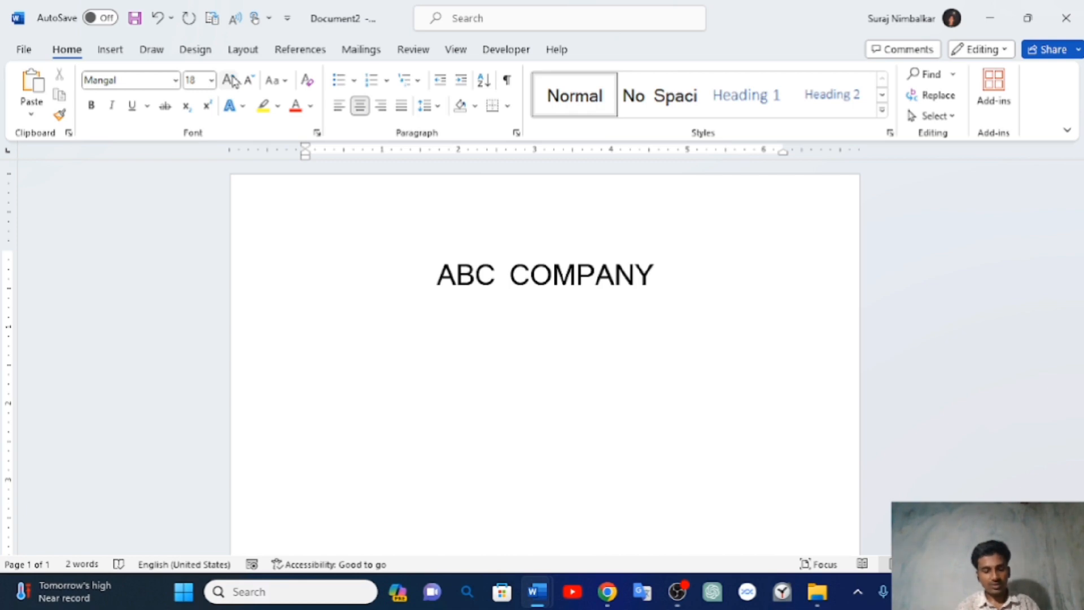
- Type 'Date:- 10/10/2023' on the line under the heading
text(Date)
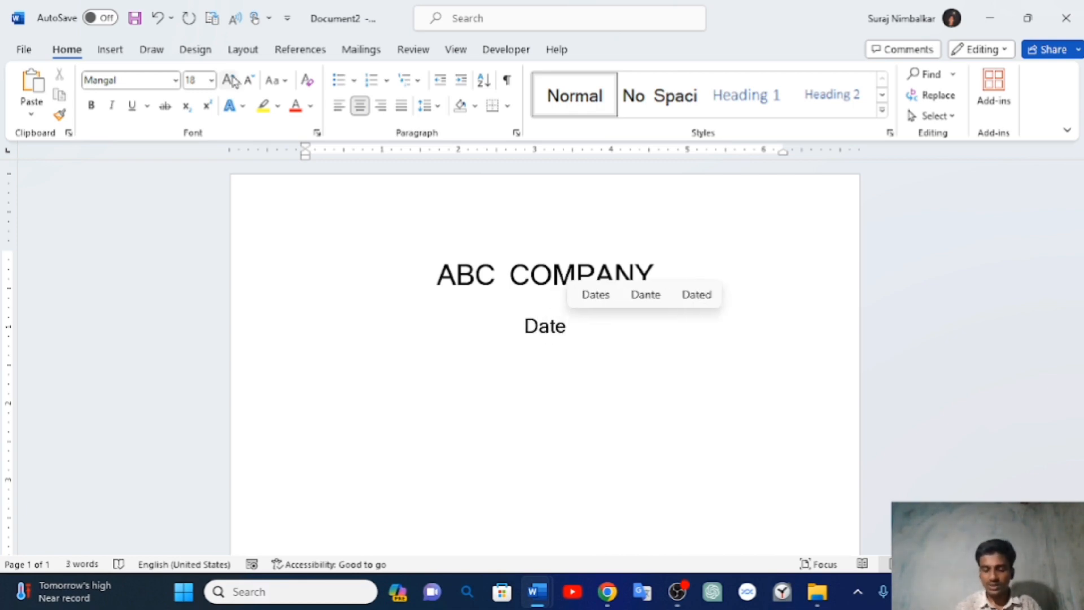
text(:-)
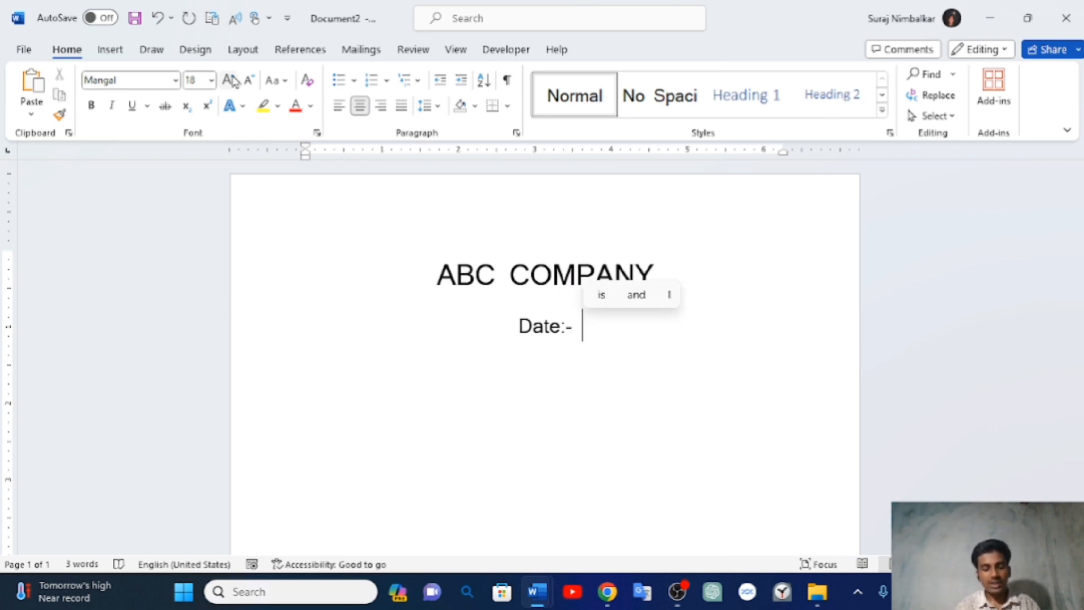
text( 10)
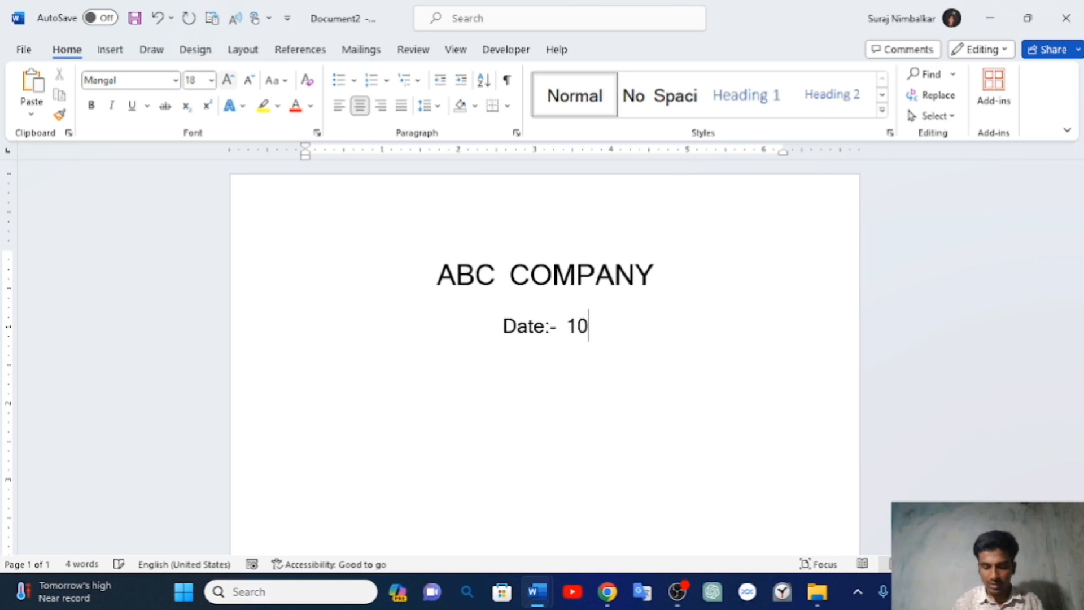
text(/)
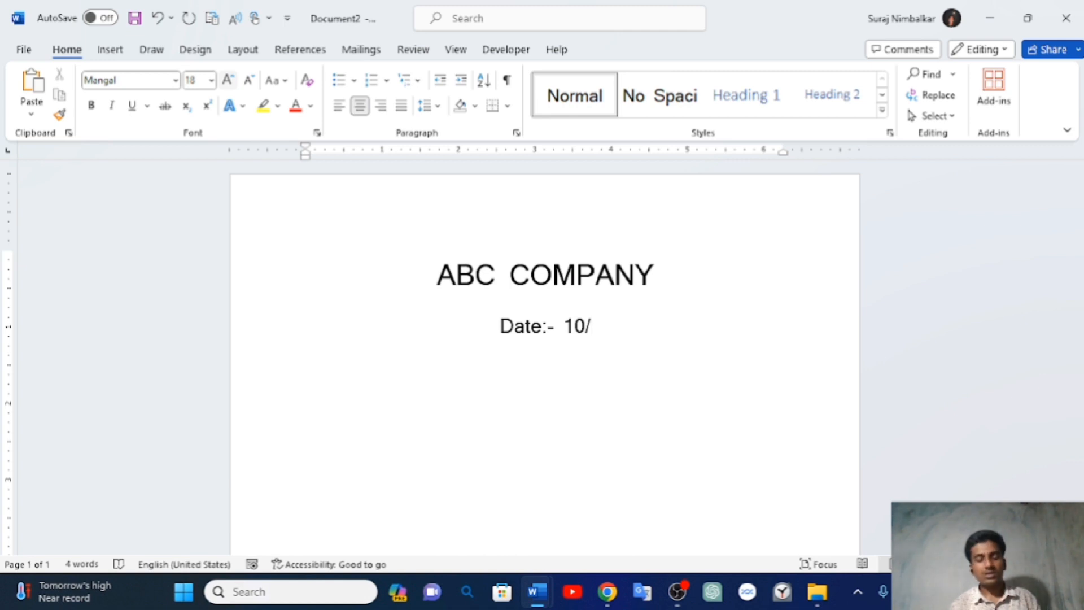
text(10)
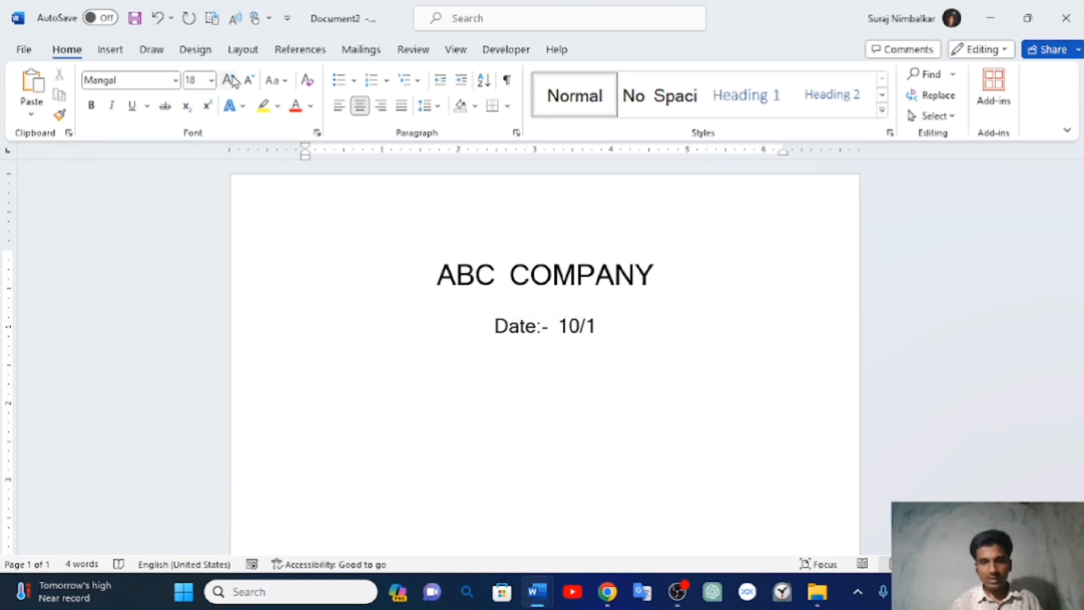
text(/2023)
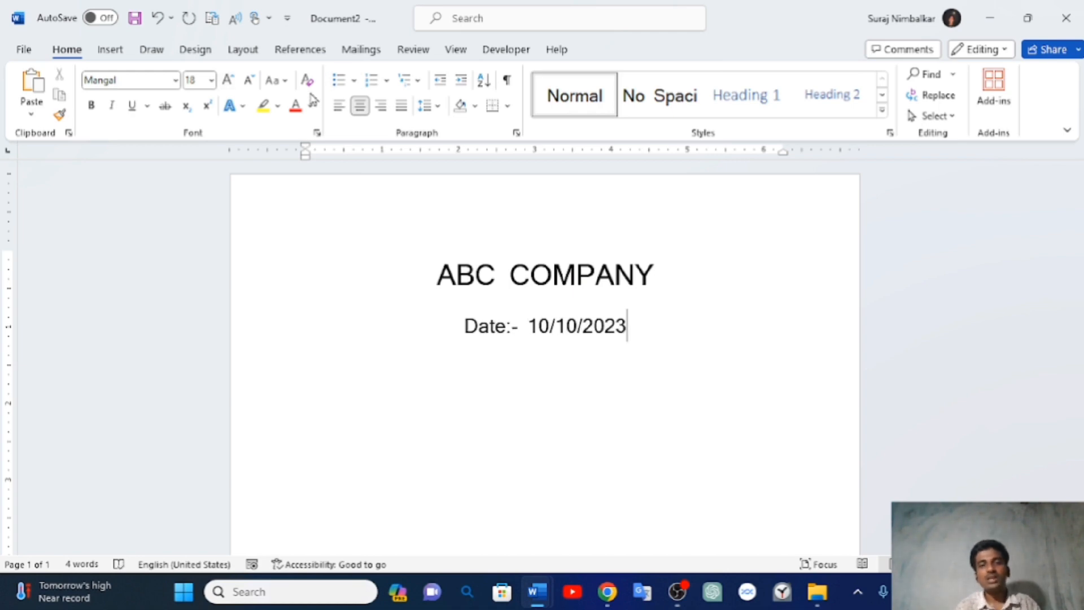
- Push the date line to the right, keeping 'Date:- 10/10/2023' on one line
click(466, 327)
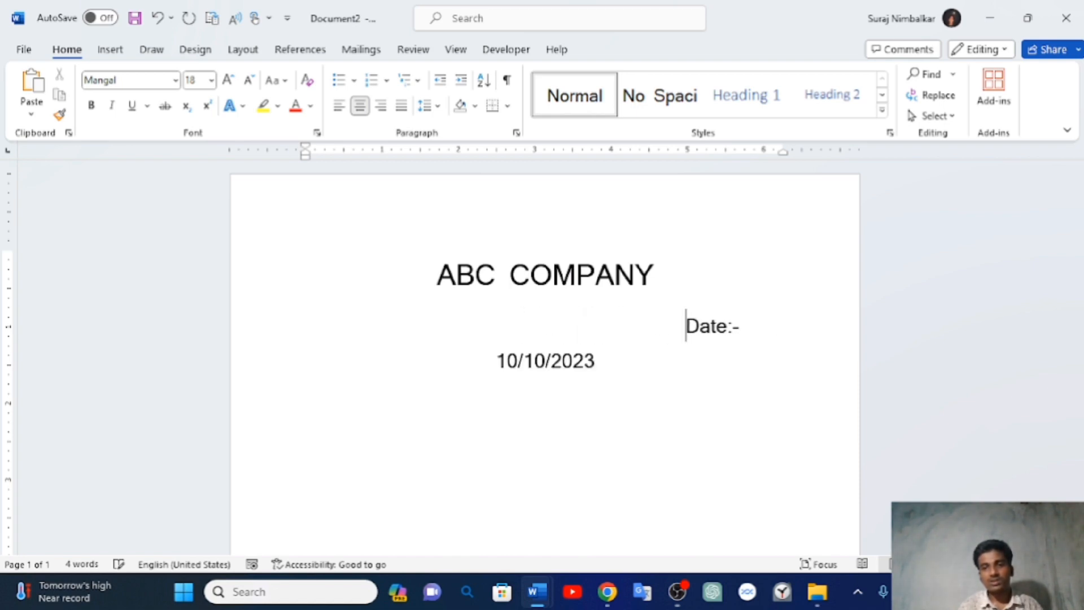
key(BackSpace)
key(BackSpace)
key(BackSpace)
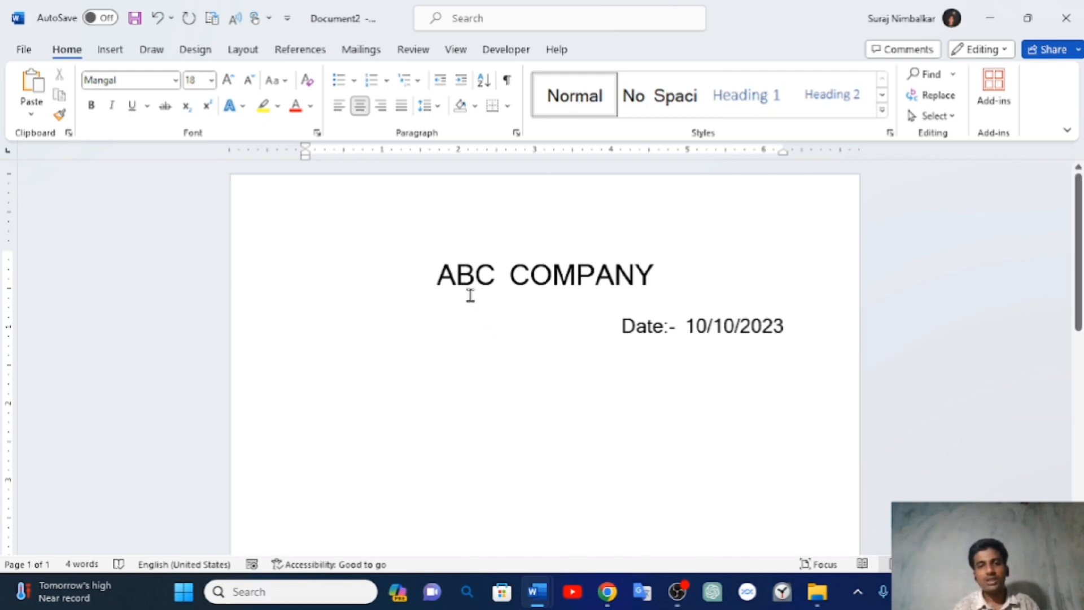
drag(426, 273, 695, 274)
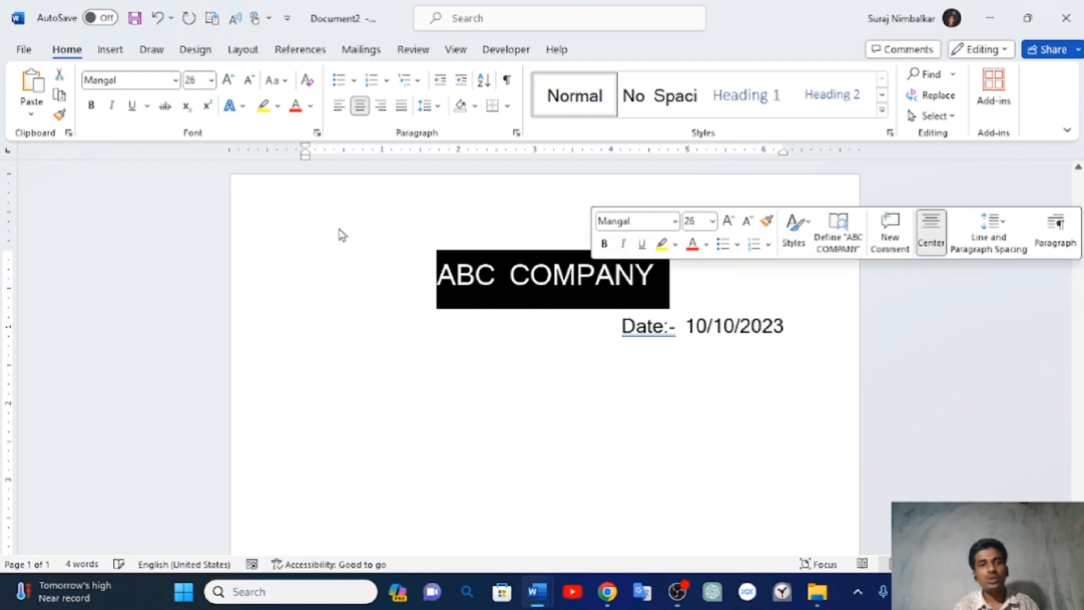
- Make the ABC COMPANY heading bold and underlined, ignoring the spelling flag on Date:-
click(91, 105)
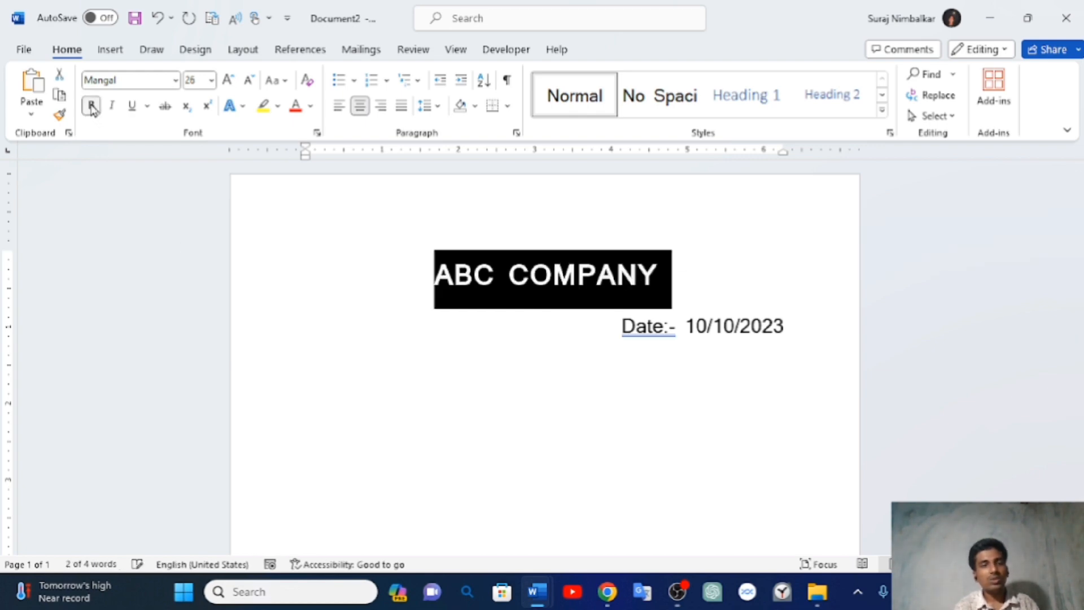
click(132, 106)
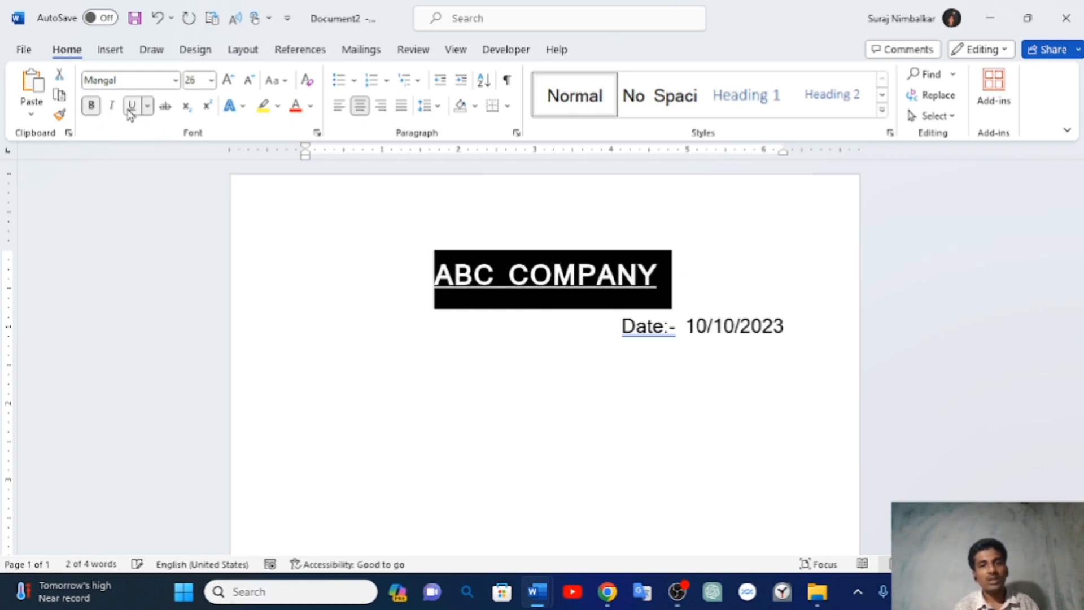
click(394, 335)
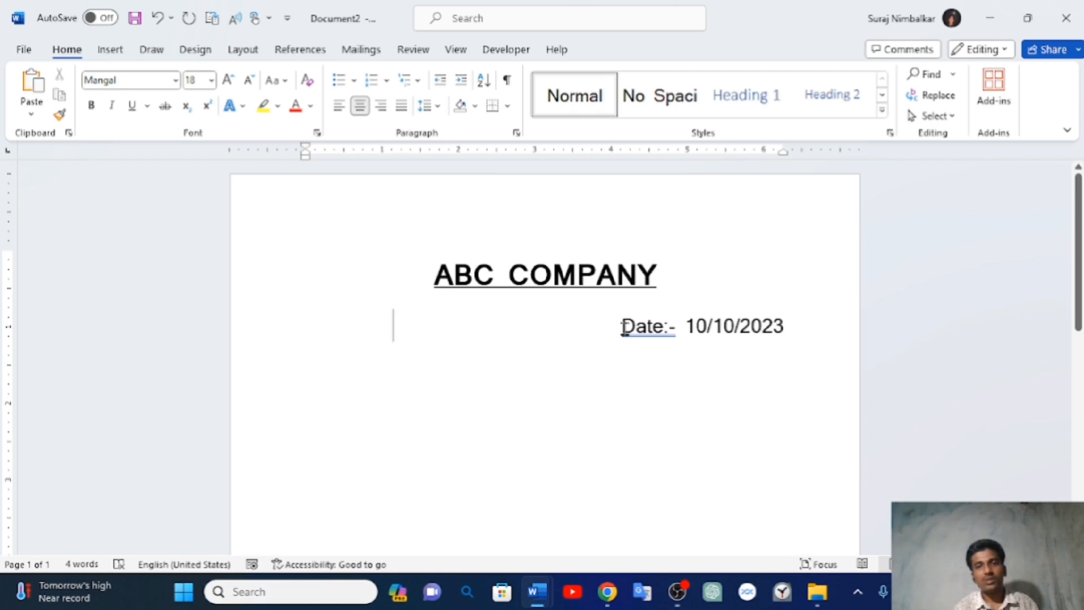
right_click(642, 334)
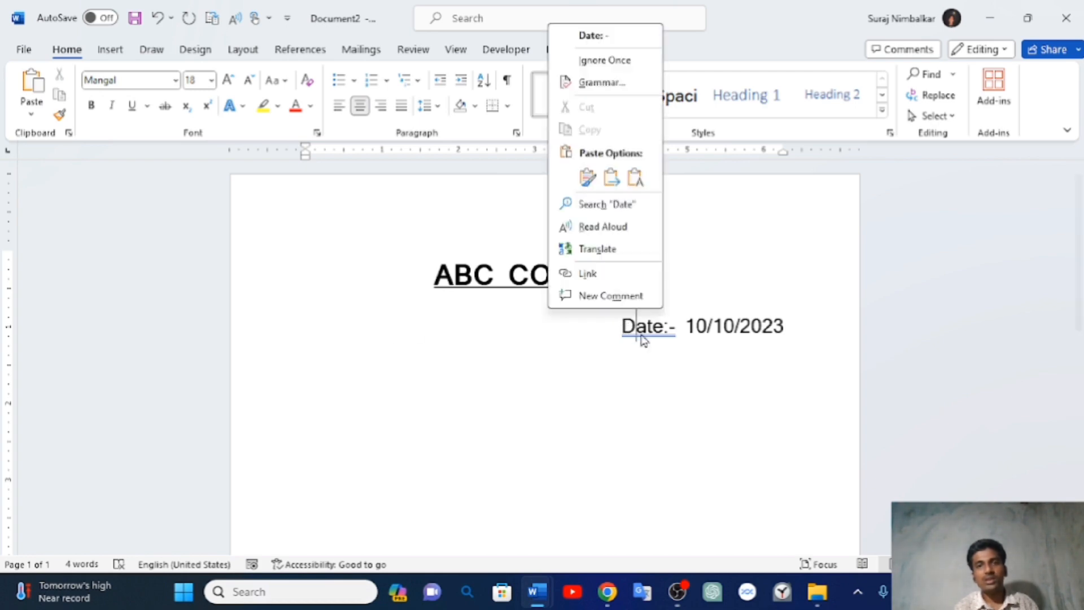
click(592, 67)
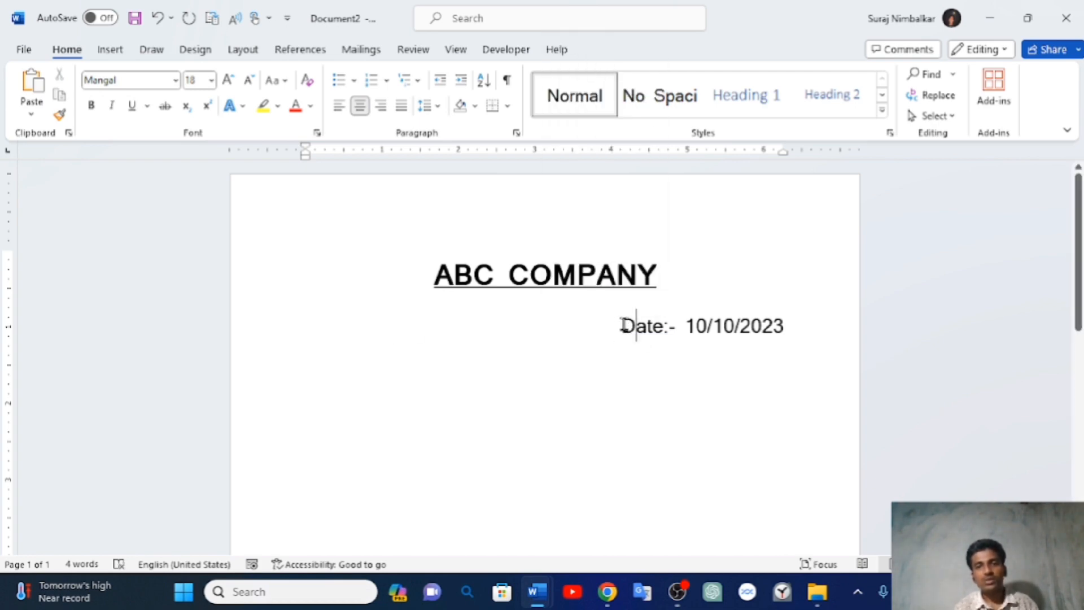
- Bold the Date:- label and keep 10/10/2023 on the same line after it
drag(624, 330, 674, 340)
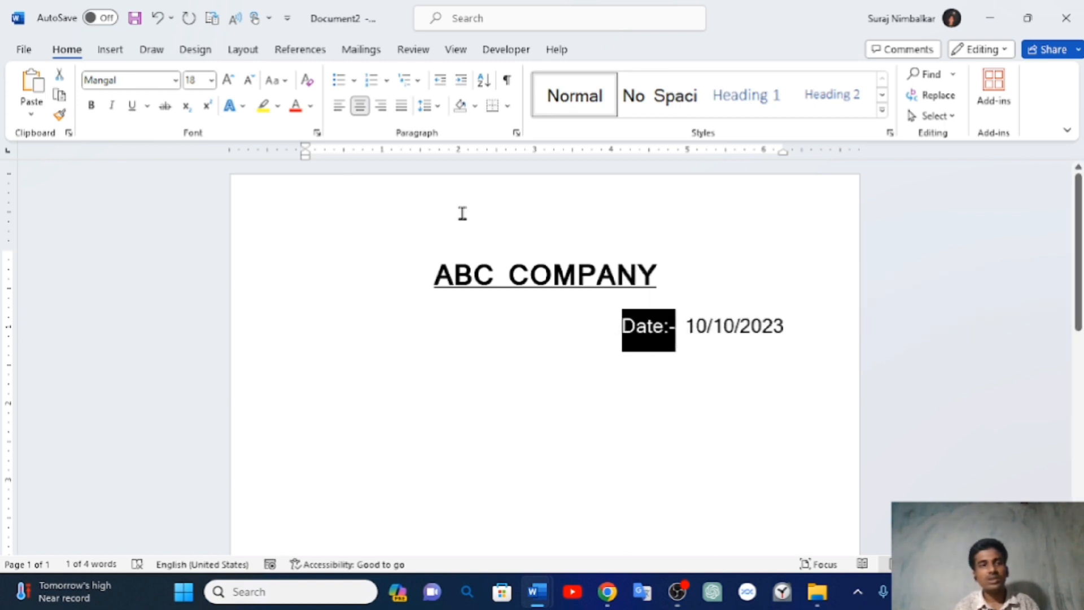
click(90, 106)
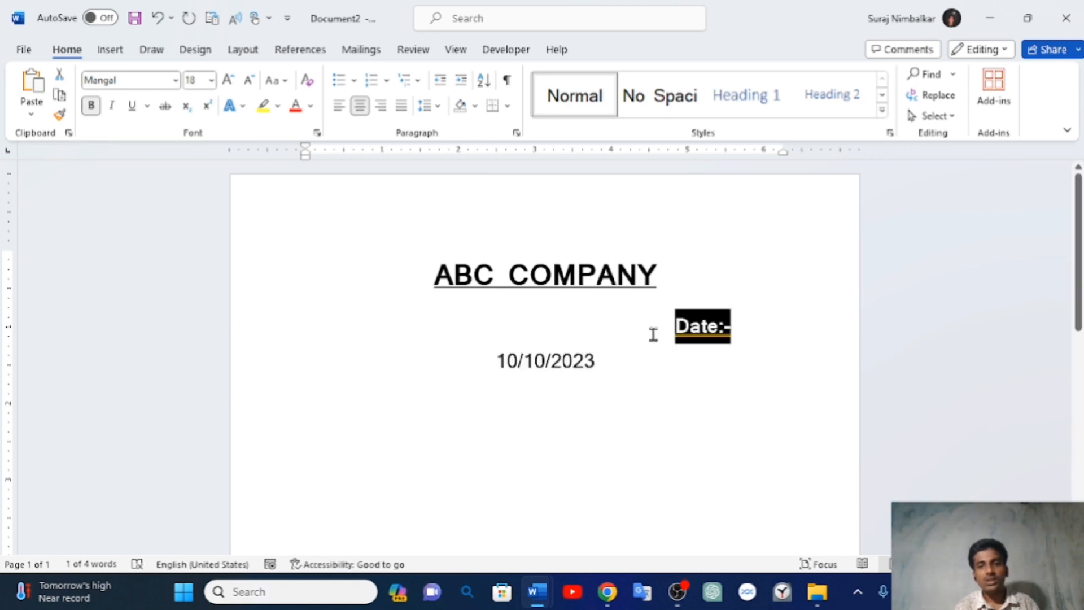
click(673, 328)
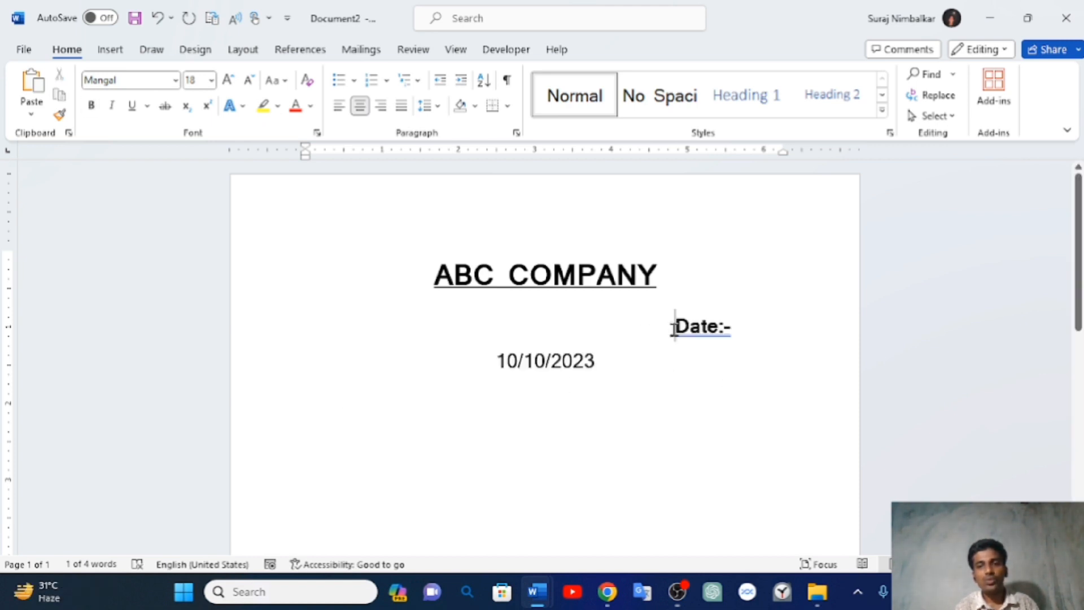
key(BackSpace)
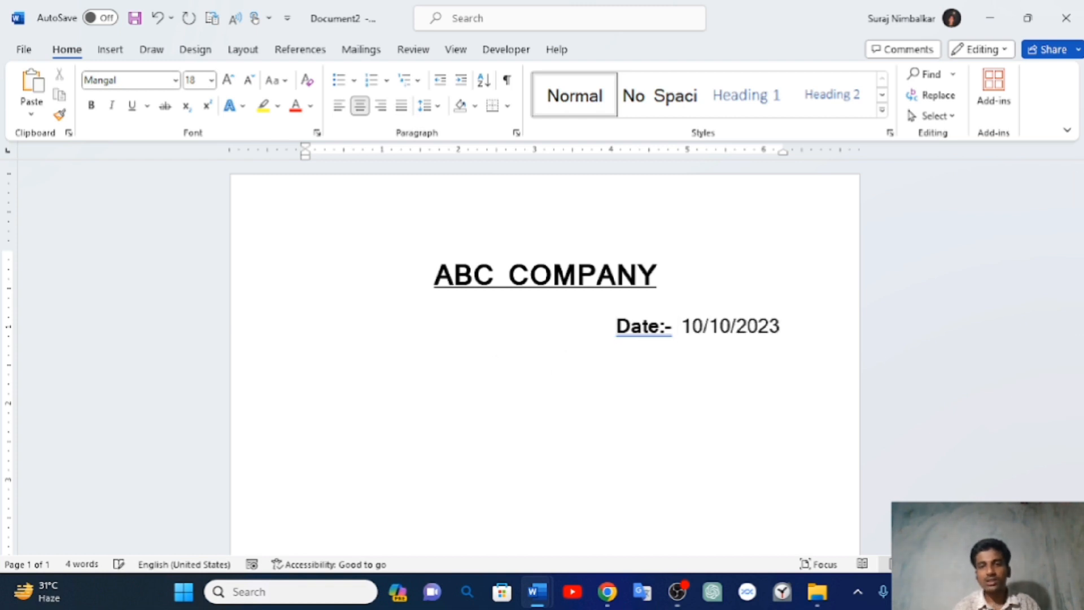
right_click(649, 337)
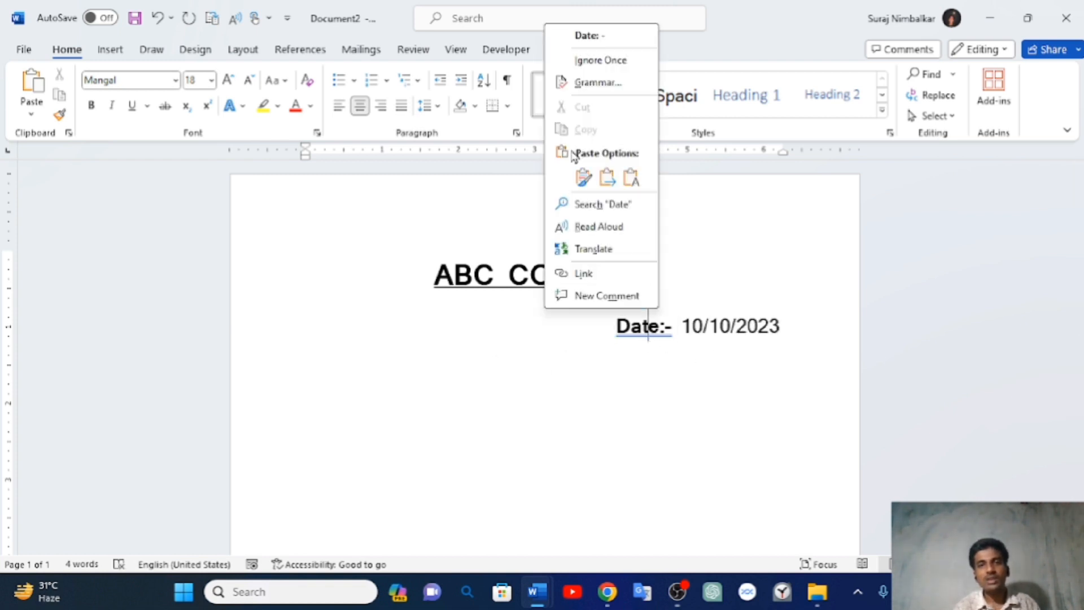
click(617, 61)
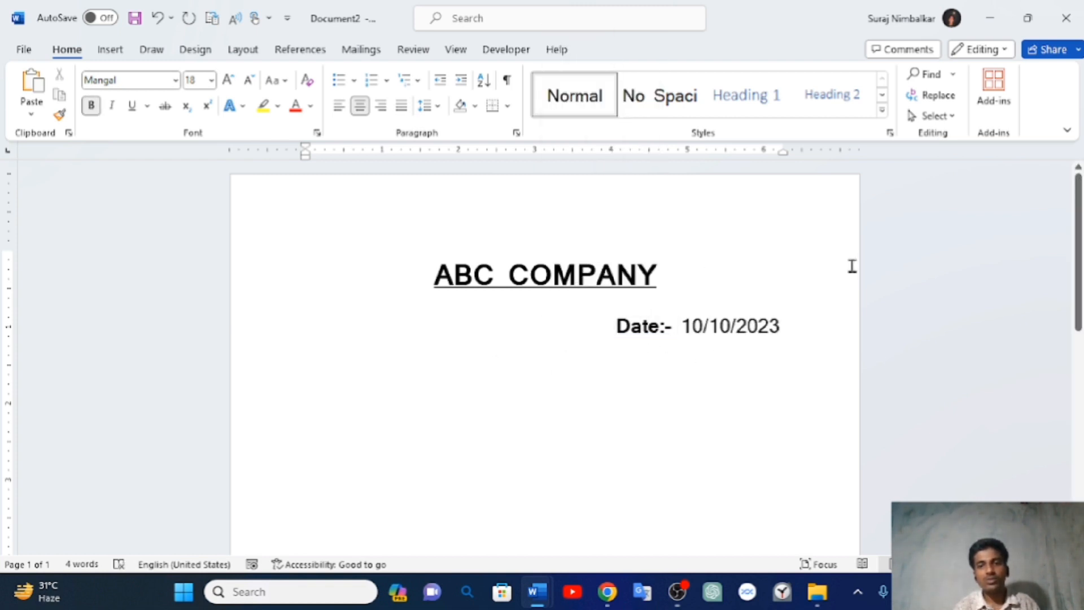
scroll(472, 438, down, 5)
scroll(472, 438, up, 5)
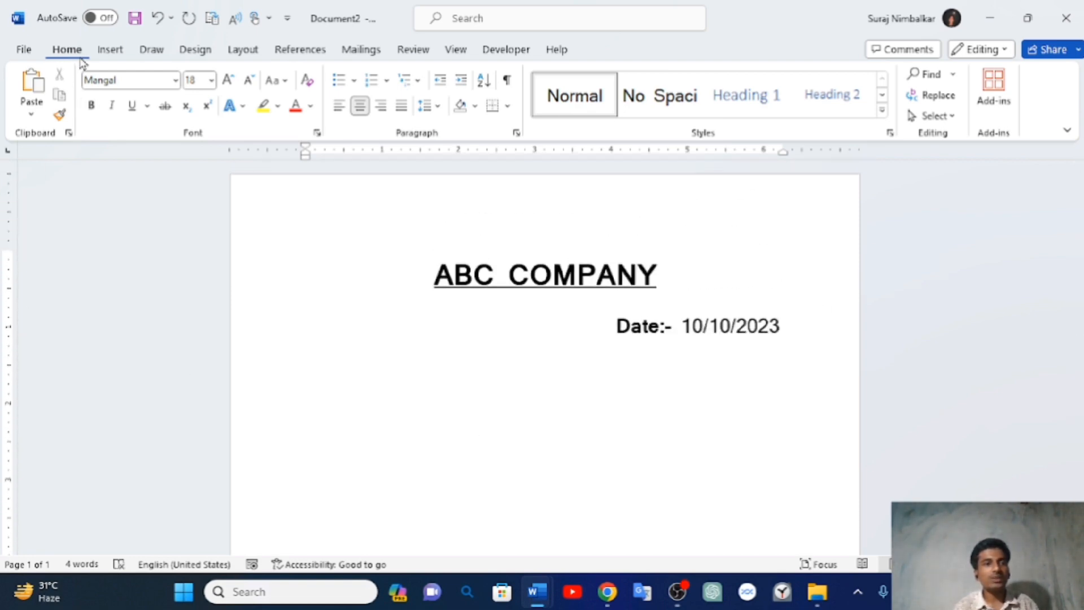
click(110, 52)
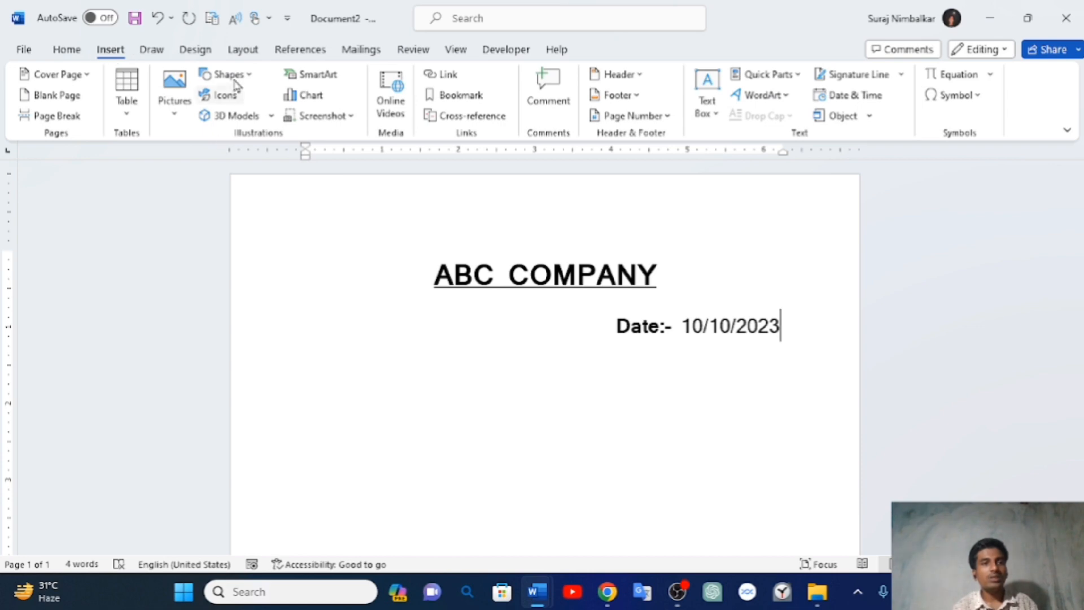
- Pick the Right Triangle from the Basic Shapes gallery
click(255, 75)
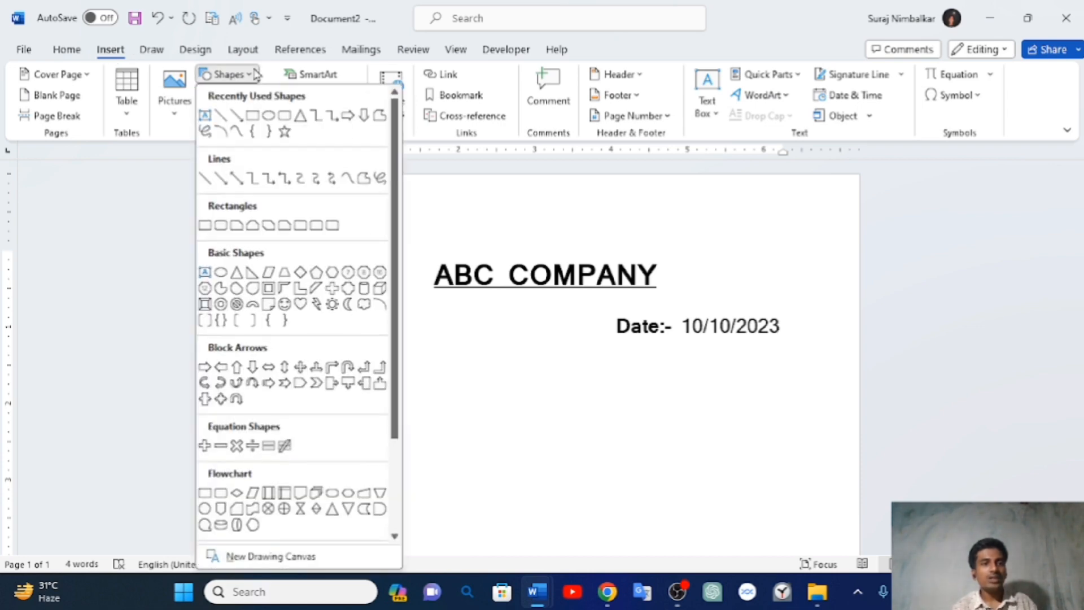
click(252, 274)
scroll(471, 506, down, 10)
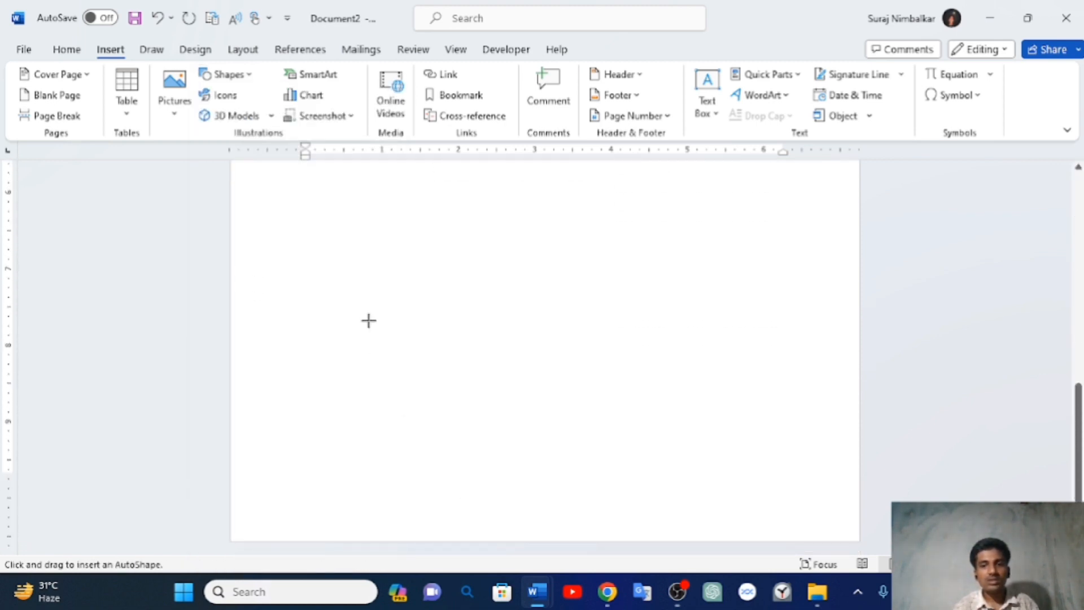
scroll(369, 321, up, 5)
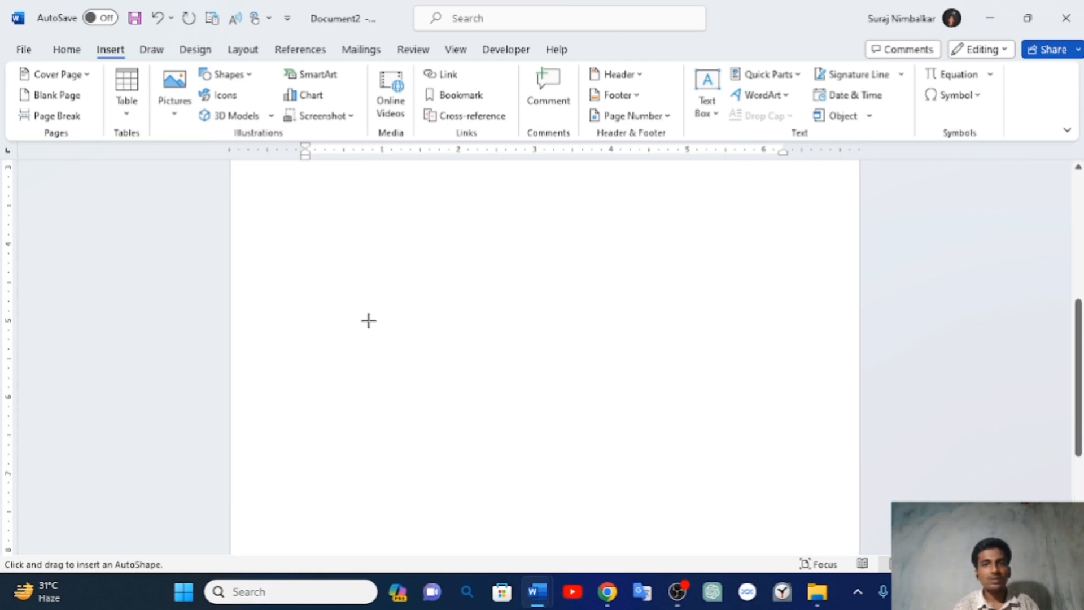
- Draw a blue right triangle across the lower page and extend its bottom edge down
drag(234, 281, 859, 540)
mouse_move(675, 601)
scroll(574, 429, down, 5)
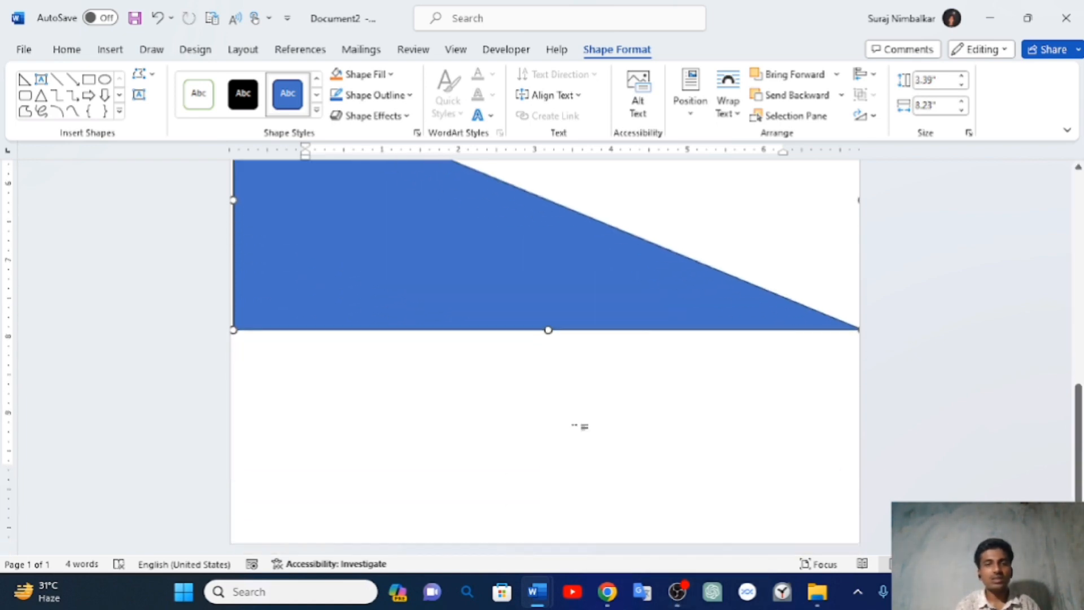
drag(548, 326, 550, 521)
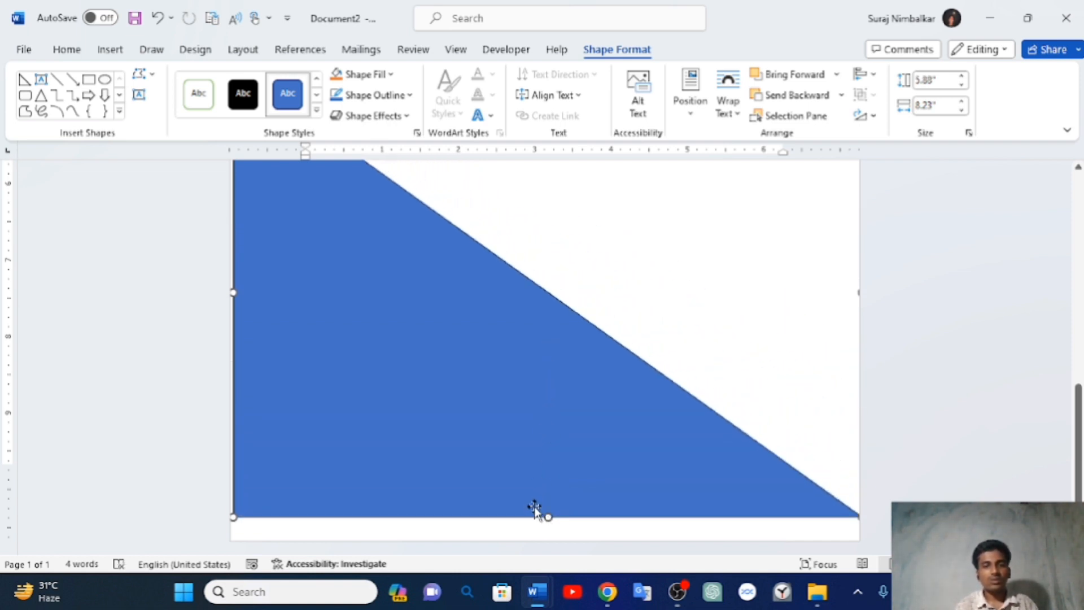
drag(547, 516, 550, 543)
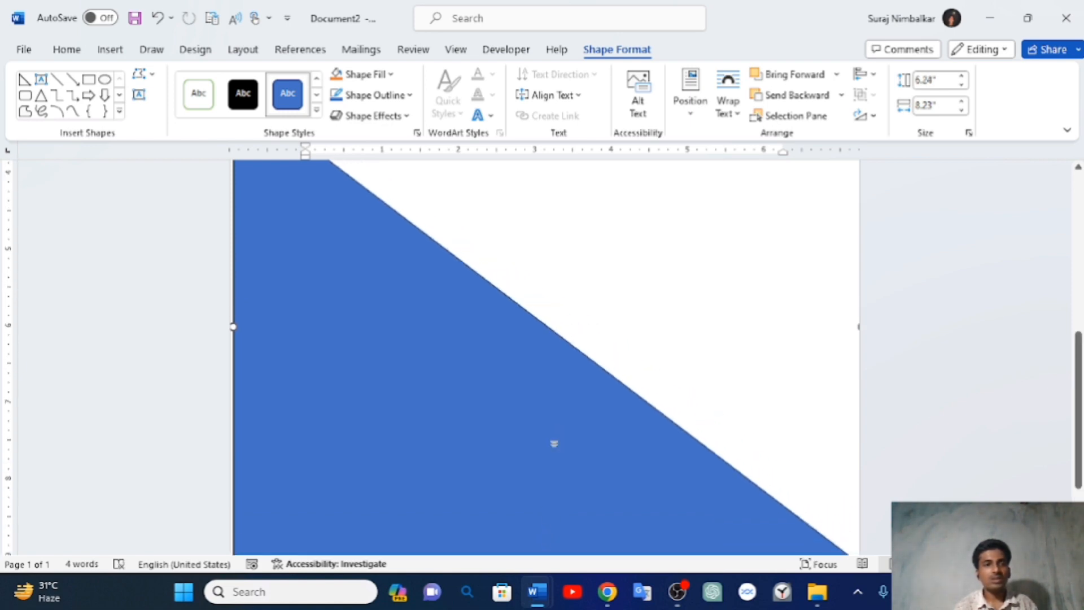
scroll(555, 437, up, 3)
right_click(556, 438)
scroll(288, 405, up, 3)
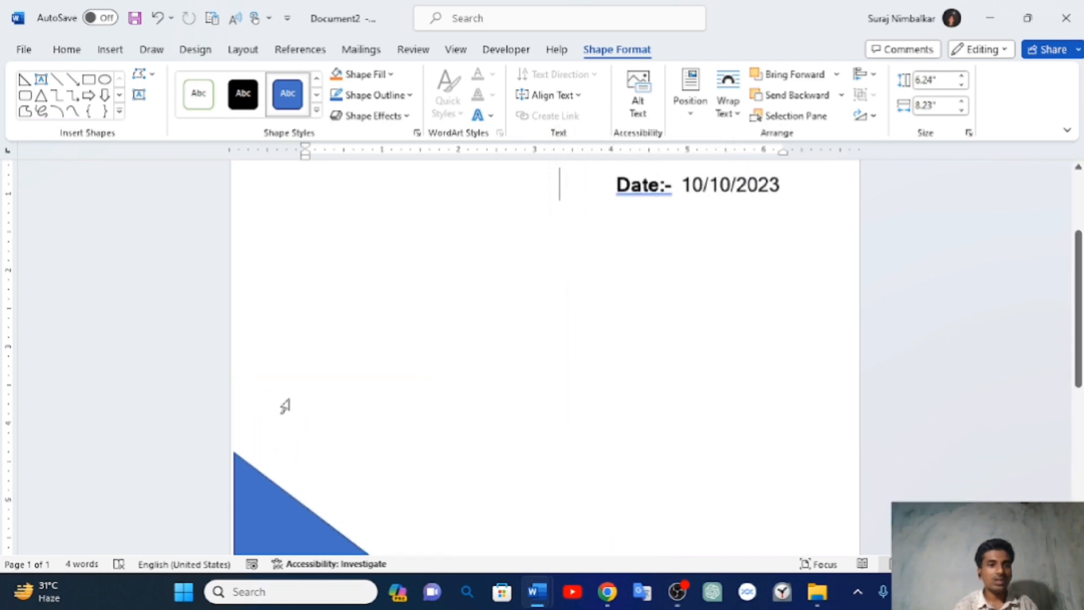
click(283, 407)
scroll(416, 388, down, 4)
scroll(411, 392, down, 1)
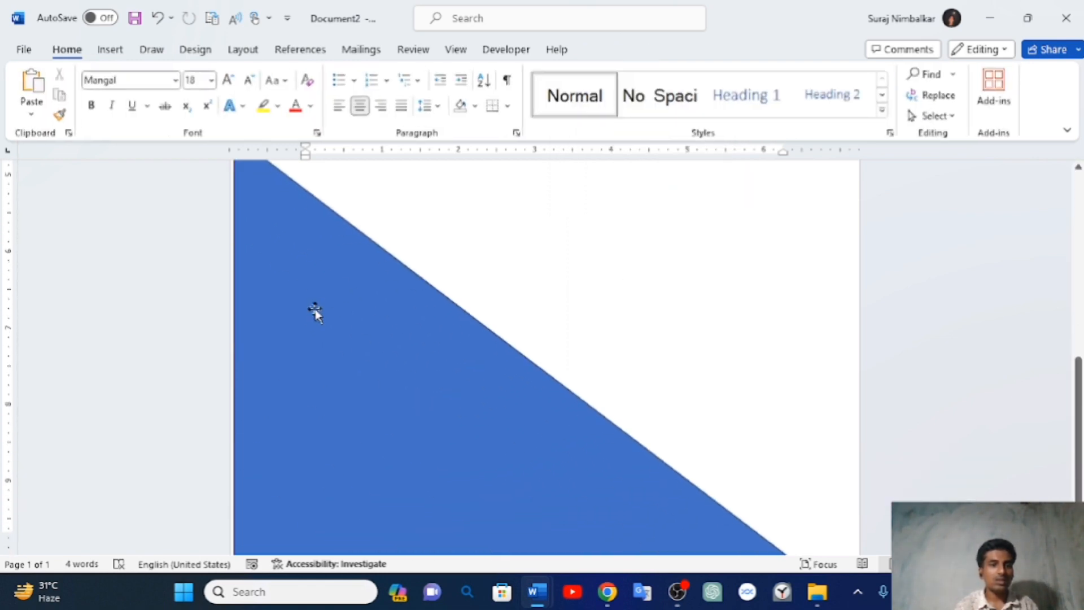
click(315, 310)
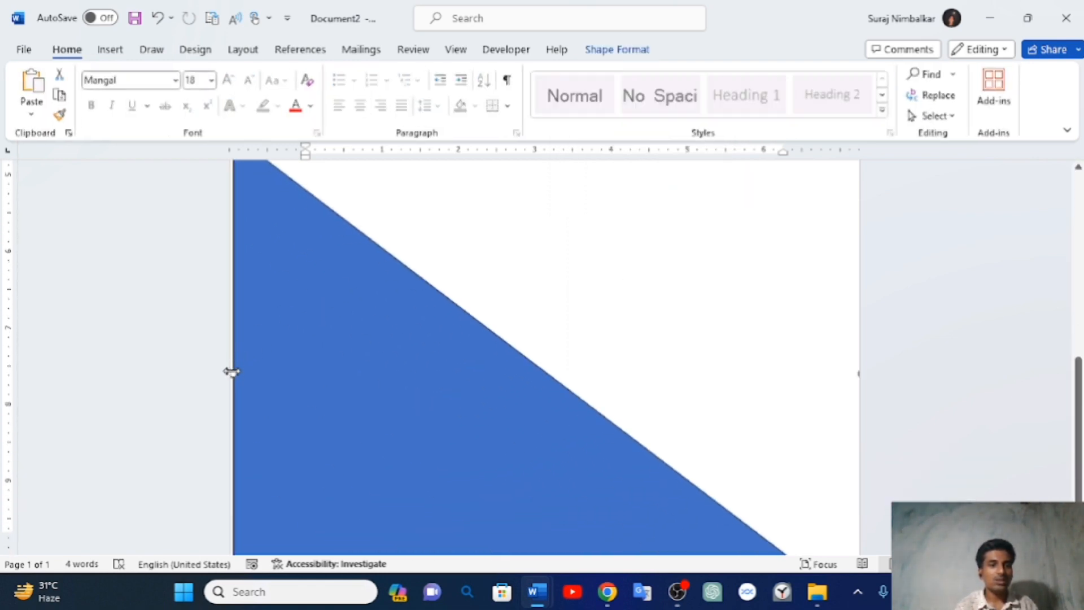
- Stretch the triangle's top edge higher so it fills the lower cover page
drag(231, 372, 226, 371)
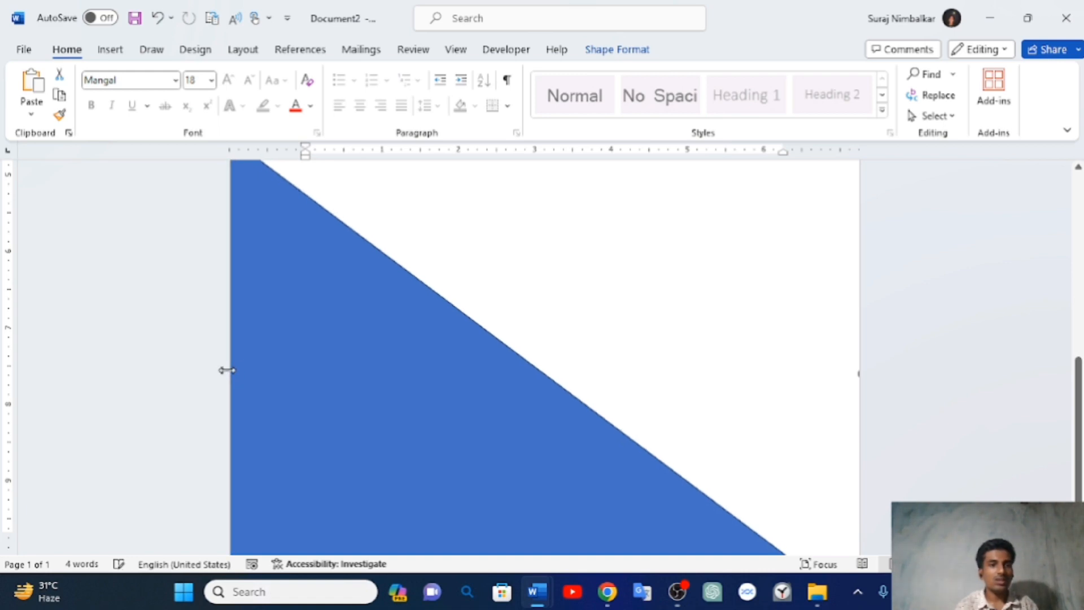
scroll(346, 357, up, 3)
scroll(345, 357, up, 5)
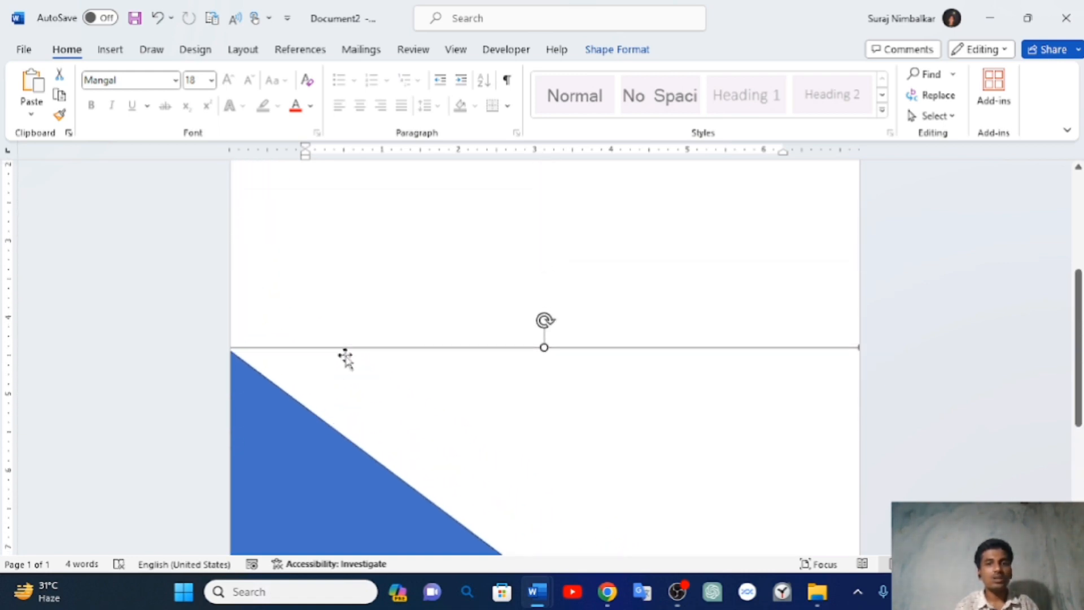
scroll(345, 357, down, 5)
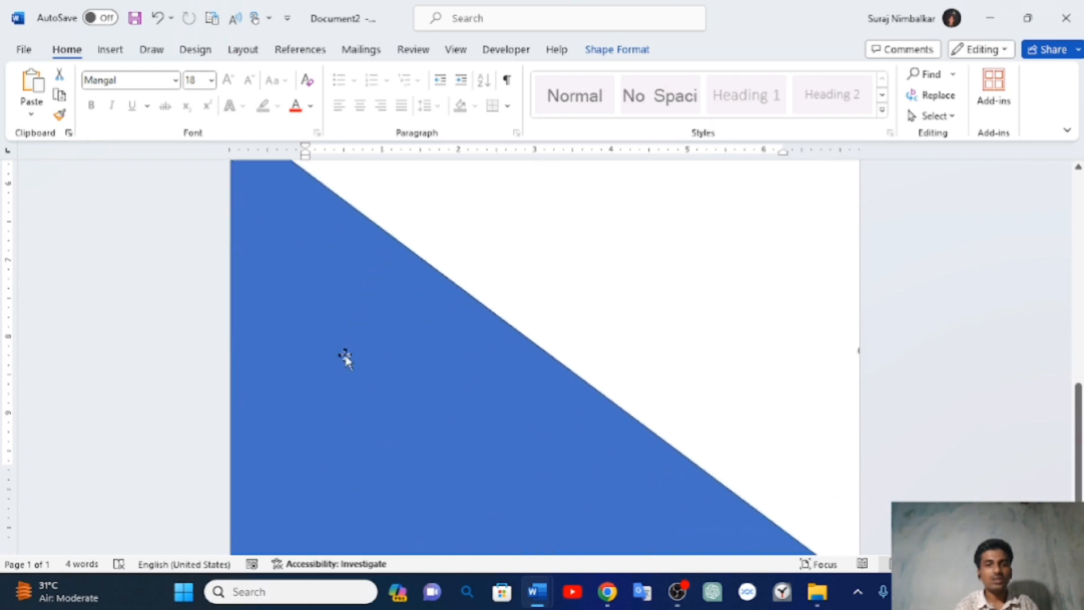
scroll(346, 358, up, 1)
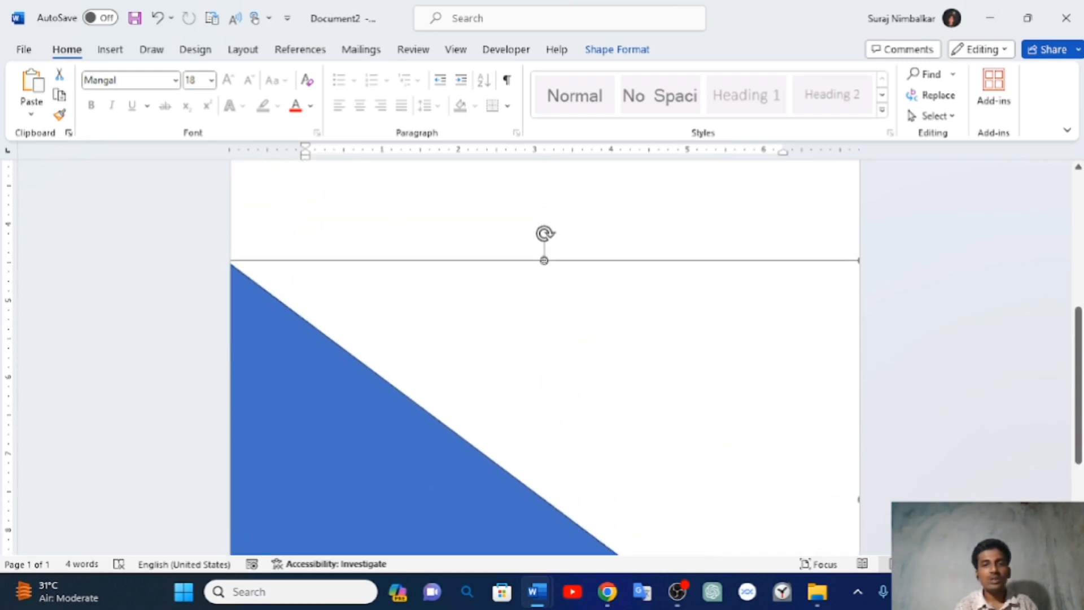
drag(544, 258, 537, 194)
scroll(536, 195, up, 5)
scroll(537, 195, down, 8)
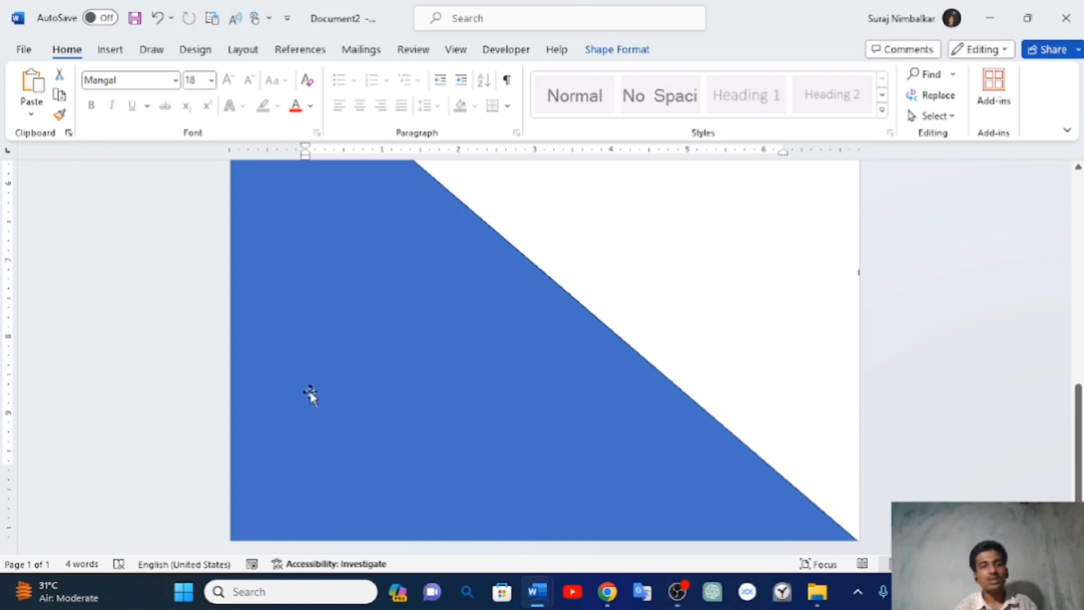
click(310, 370)
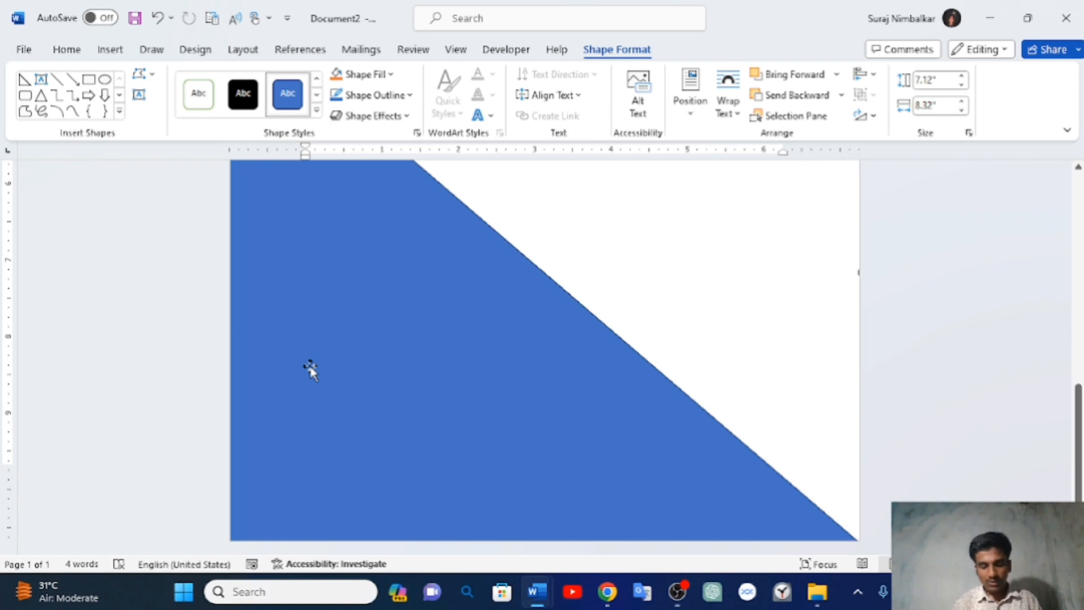
- Type 'By:-' followed by the author's full name inside the blue triangle
text(B)
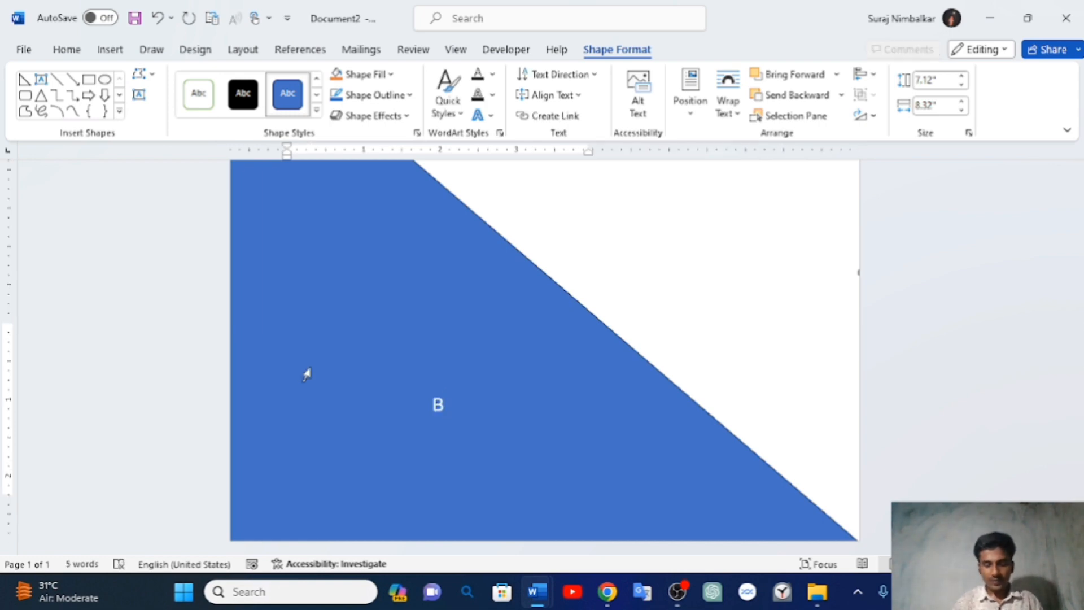
text(y)
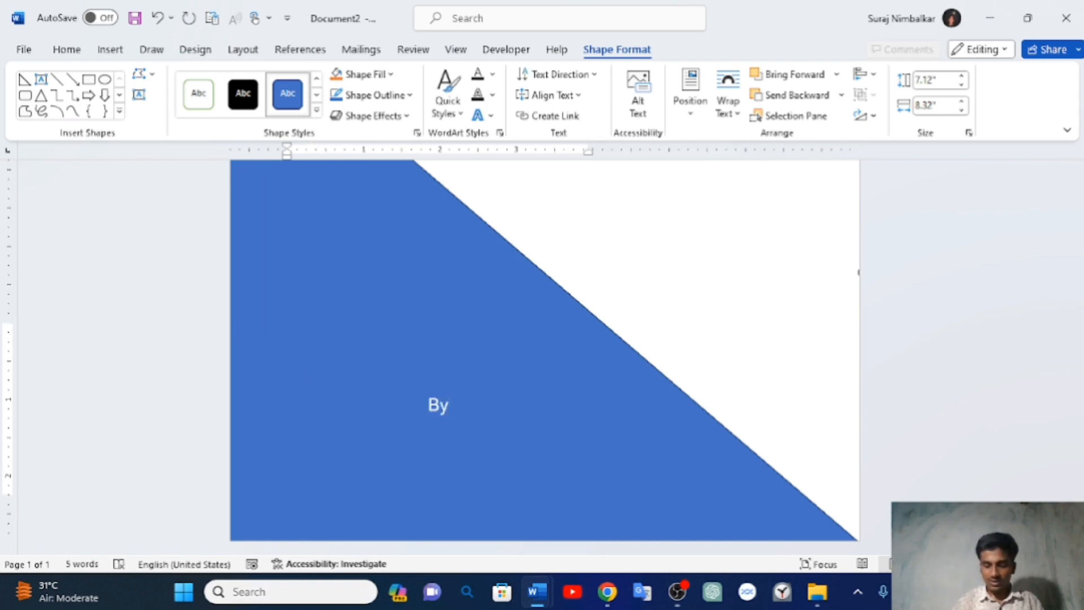
text(:-)
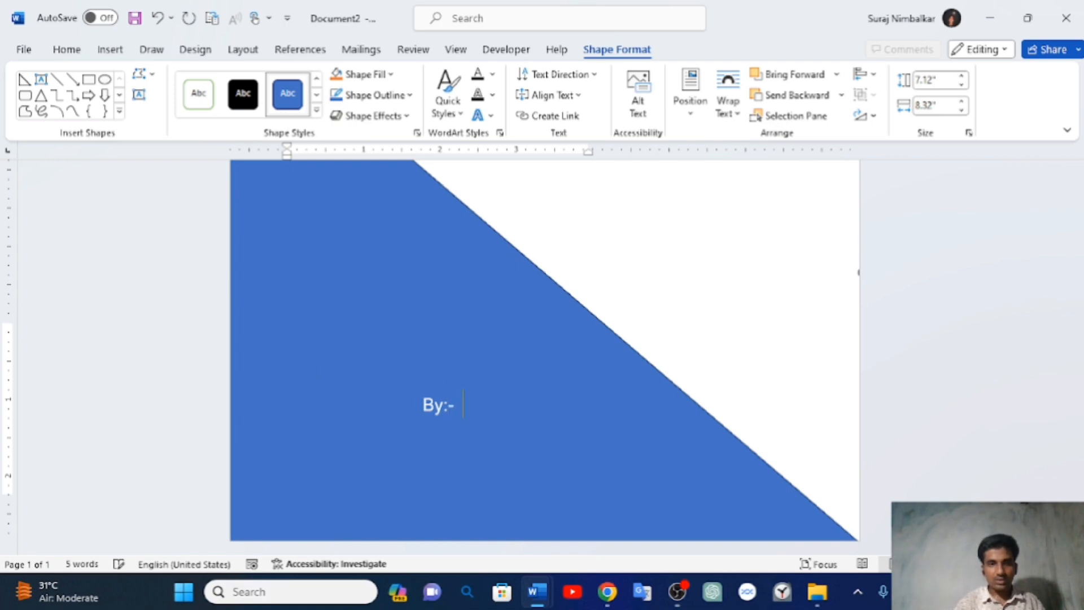
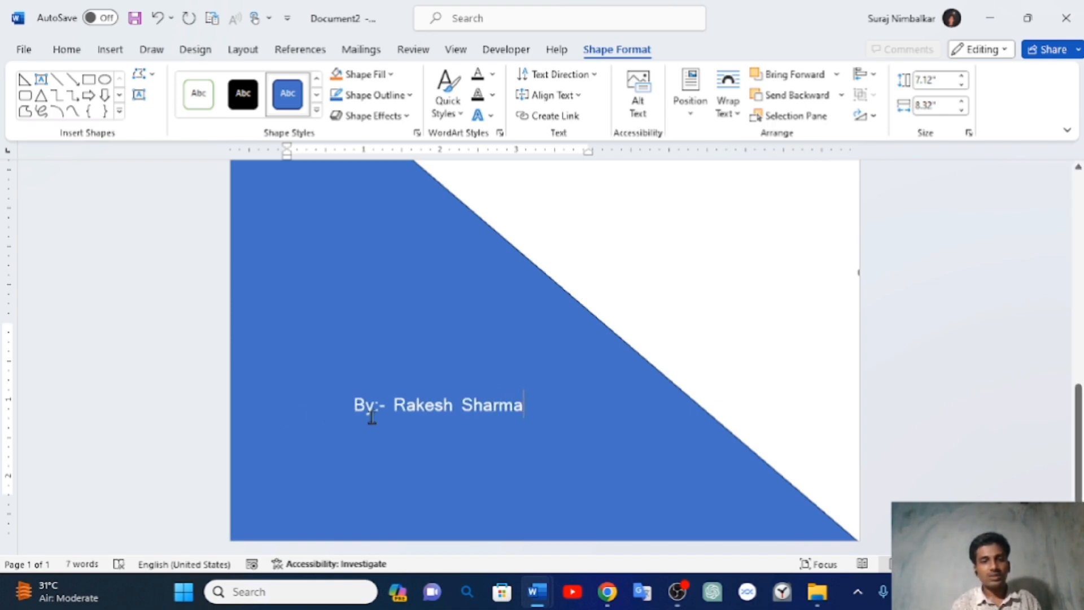
- Switch to the Insert tab and click the page text to deselect the triangle
scroll(327, 402, up, 10)
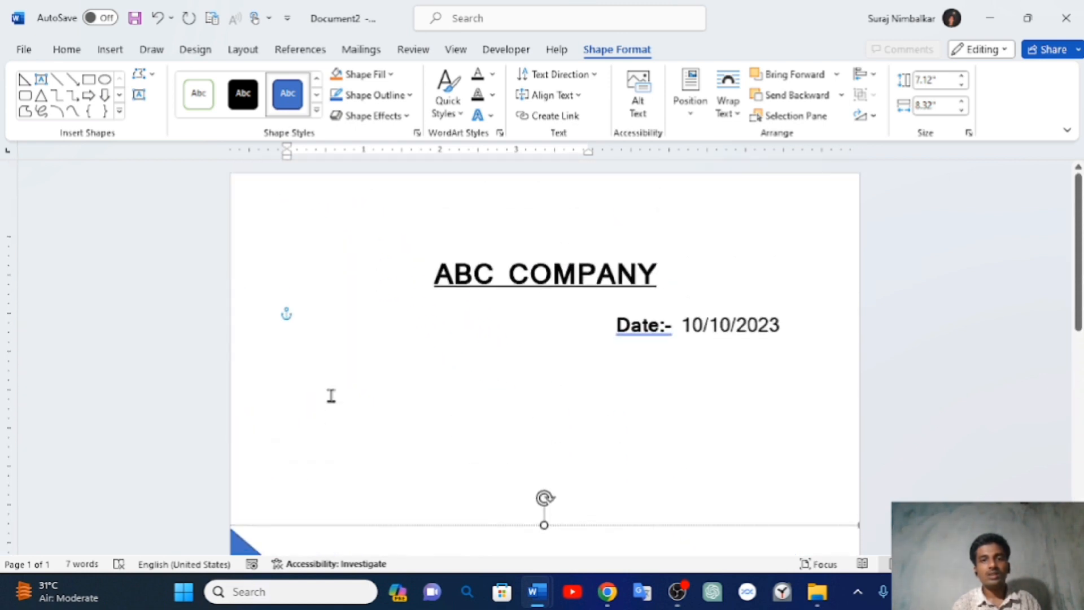
scroll(710, 376, down, 3)
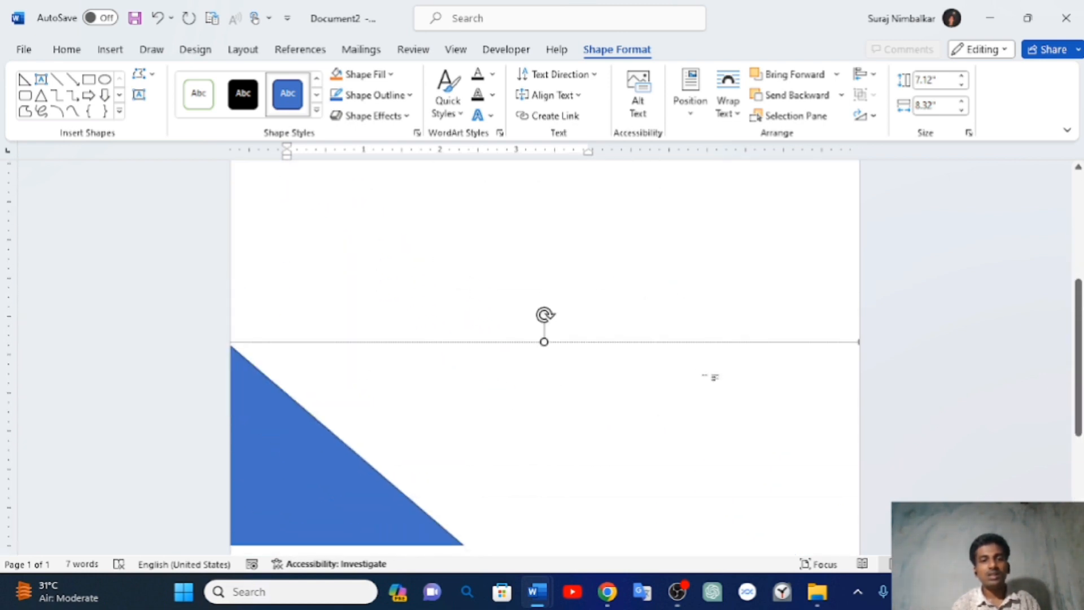
scroll(711, 377, down, 5)
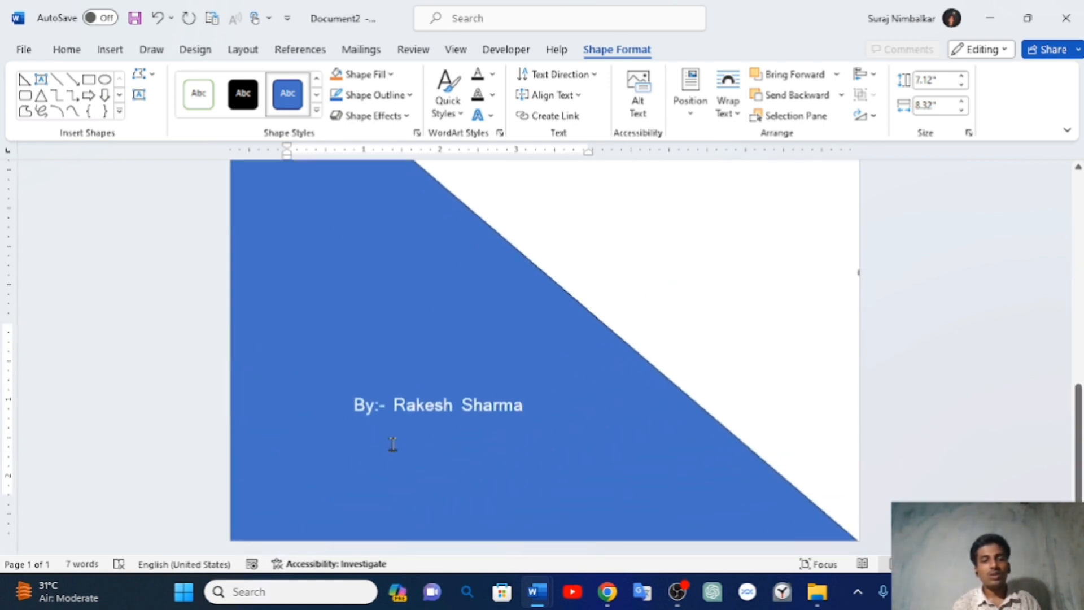
scroll(487, 425, up, 5)
scroll(486, 420, up, 4)
scroll(486, 421, down, 3)
scroll(487, 422, down, 5)
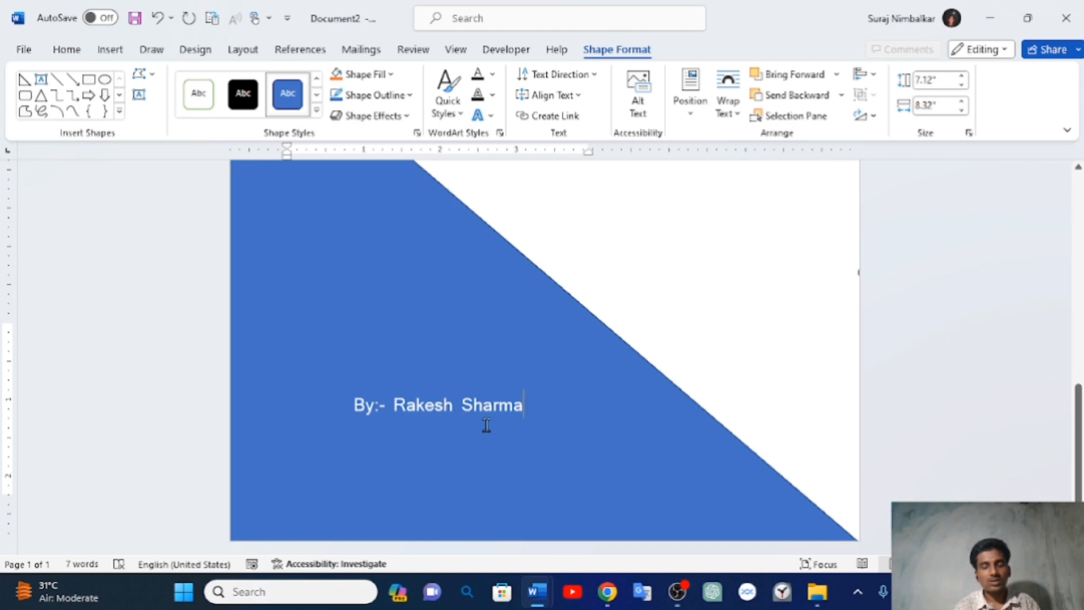
scroll(487, 425, up, 5)
scroll(486, 424, down, 5)
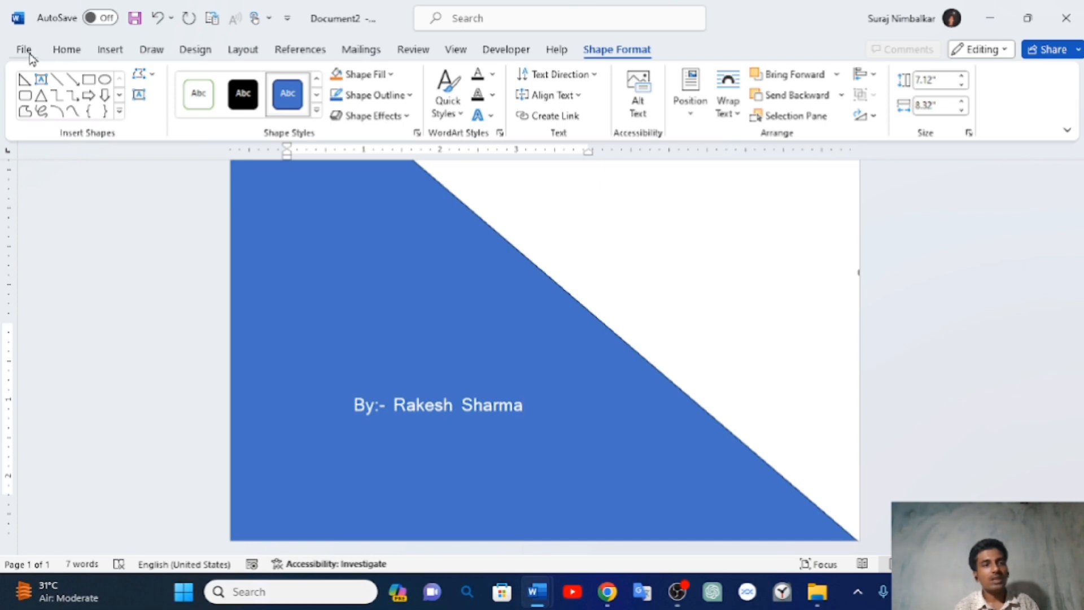
click(110, 49)
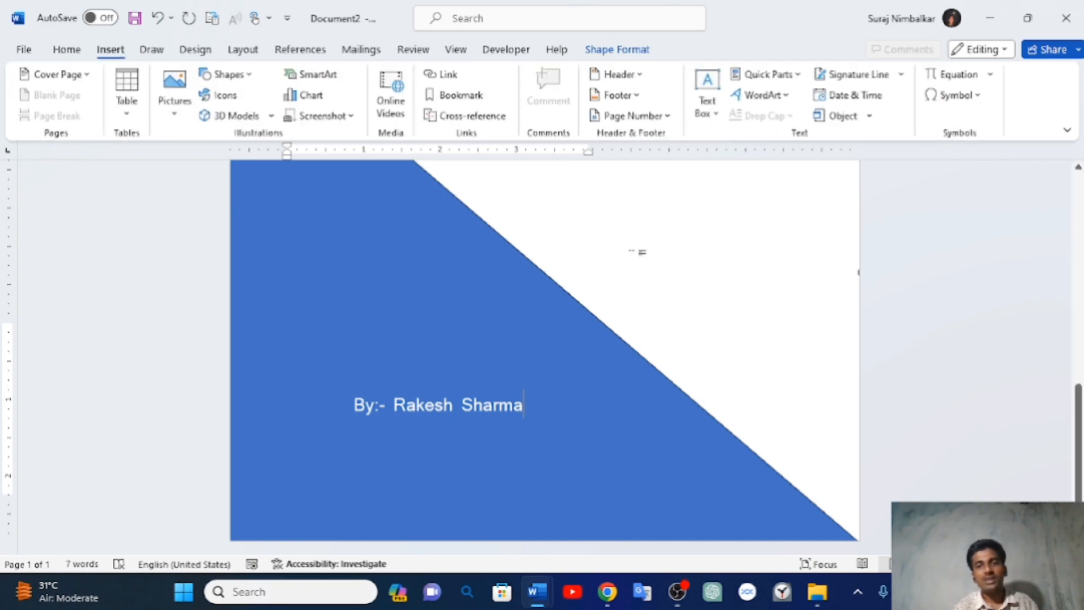
click(640, 252)
scroll(640, 251, up, 5)
scroll(626, 412, down, 10)
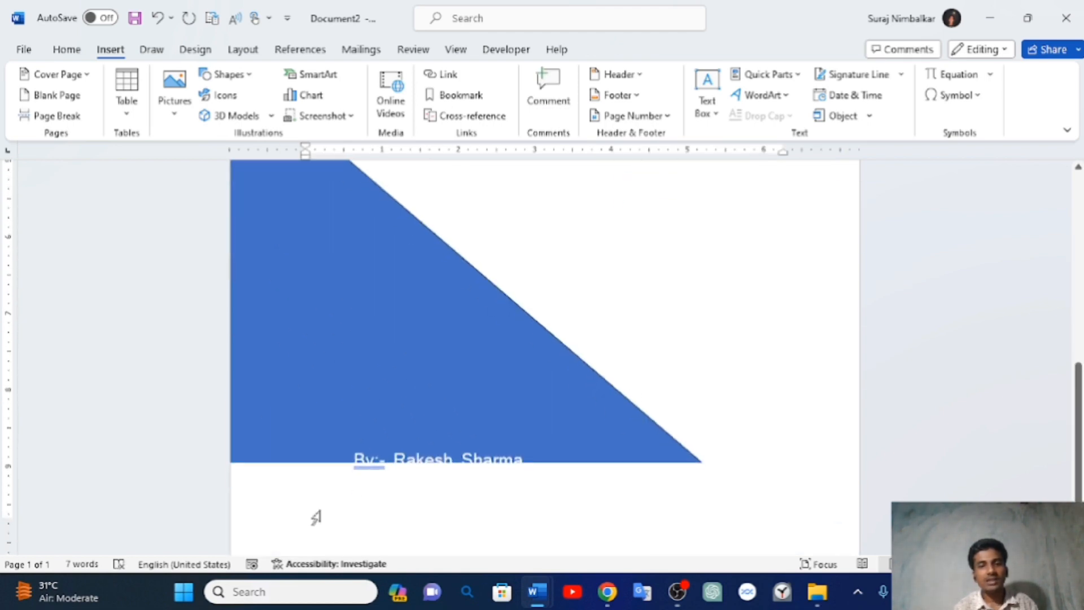
scroll(702, 297, up, 8)
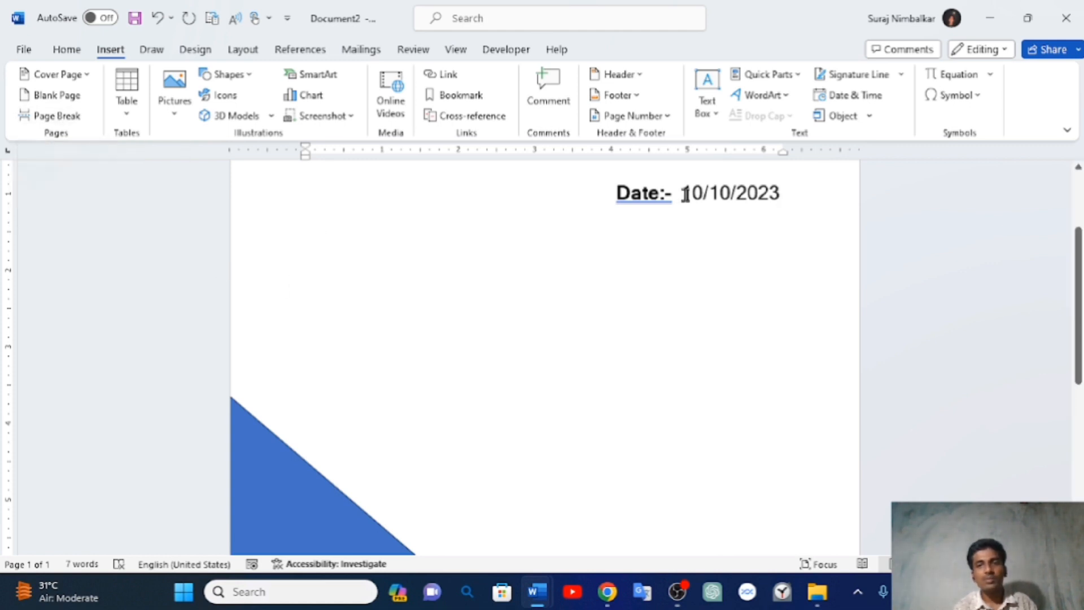
- Insert a page break after the blue cover, then switch to the interview questions template document
click(51, 116)
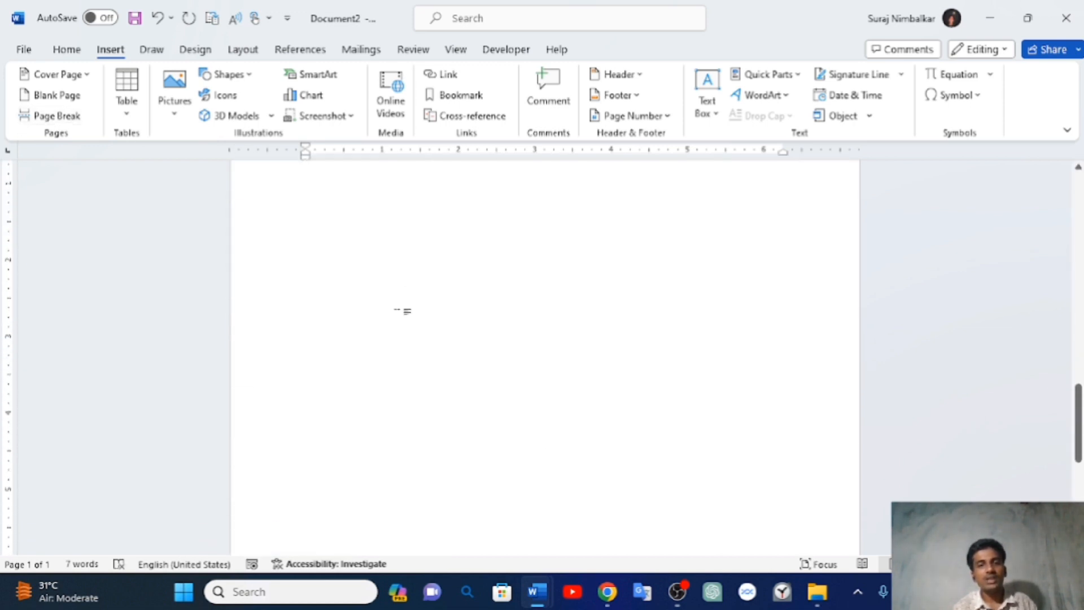
scroll(402, 311, up, 5)
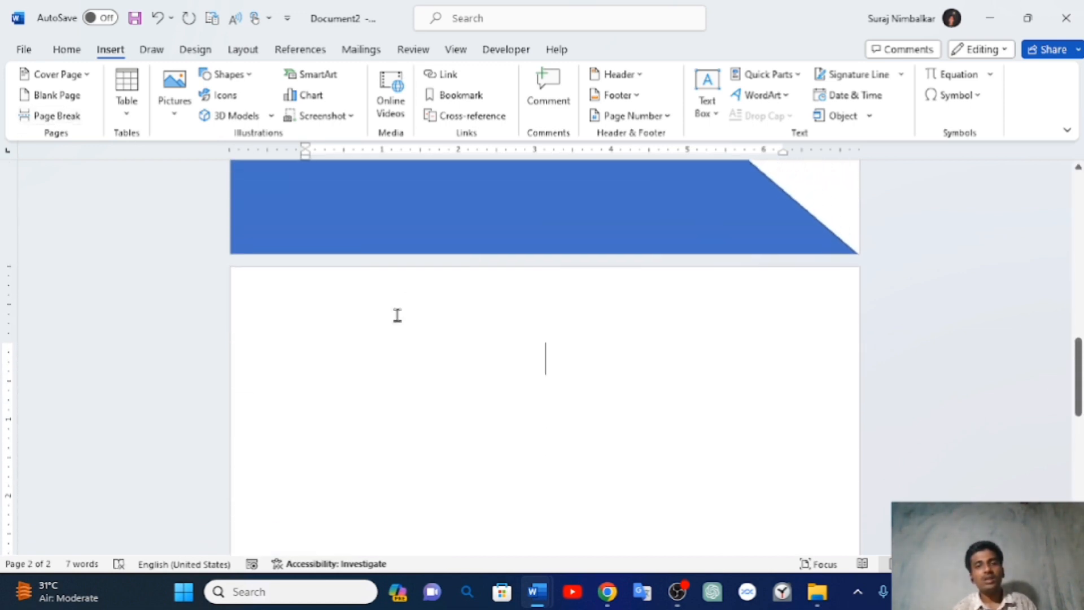
scroll(397, 318, up, 1)
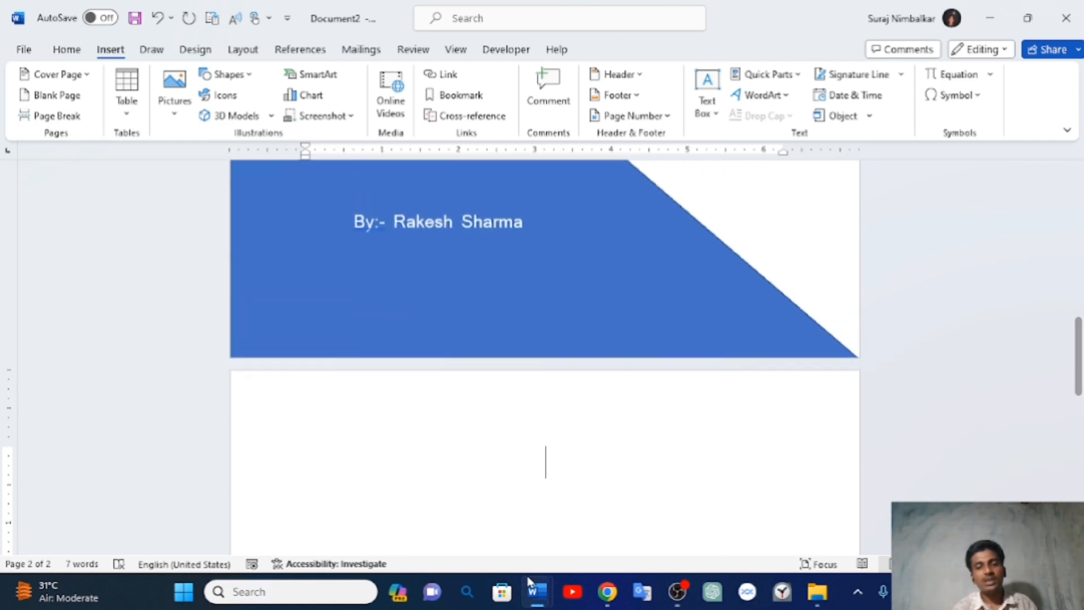
mouse_move(535, 593)
click(456, 524)
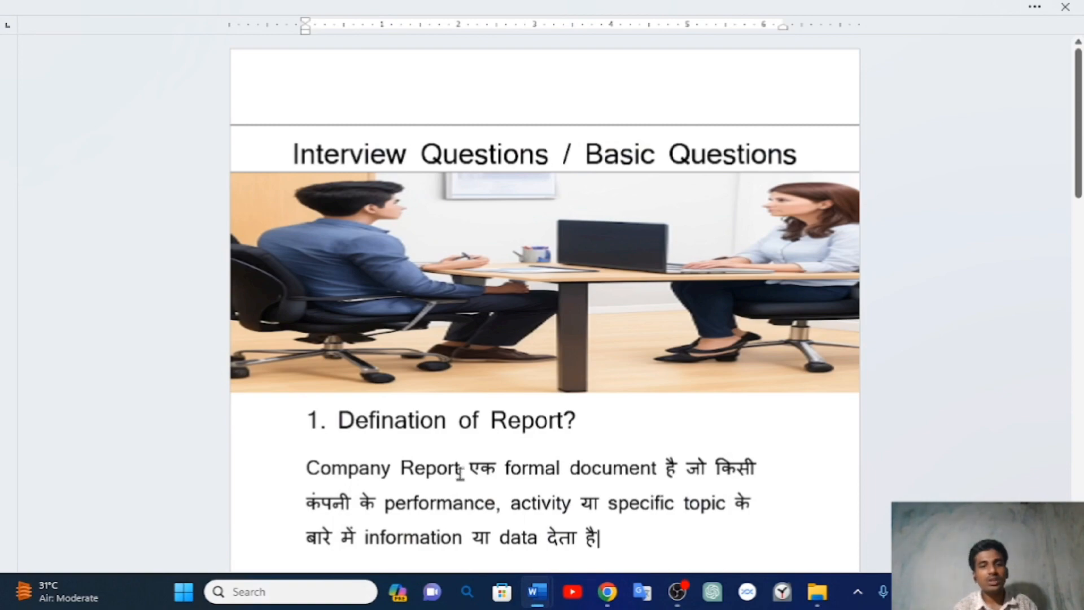
- Scroll the interview questions template, then return to Document2 with the blue cover page
scroll(465, 475, down, 10)
scroll(461, 474, down, 3)
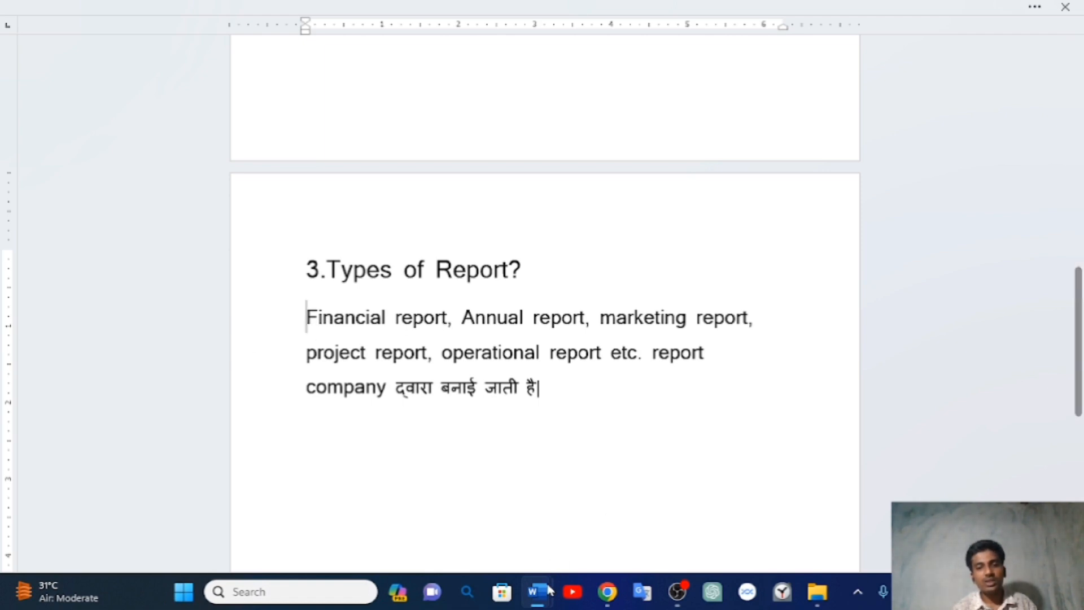
mouse_move(541, 593)
click(590, 528)
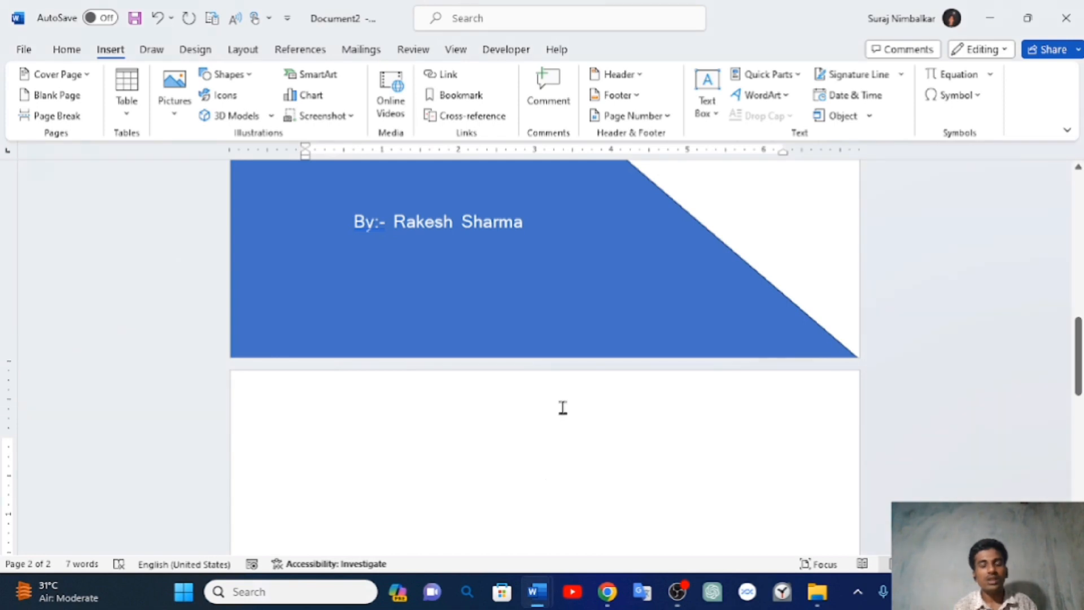
- Switch from Word to Chrome showing the ChatGPT financial report conversation
scroll(562, 410, down, 3)
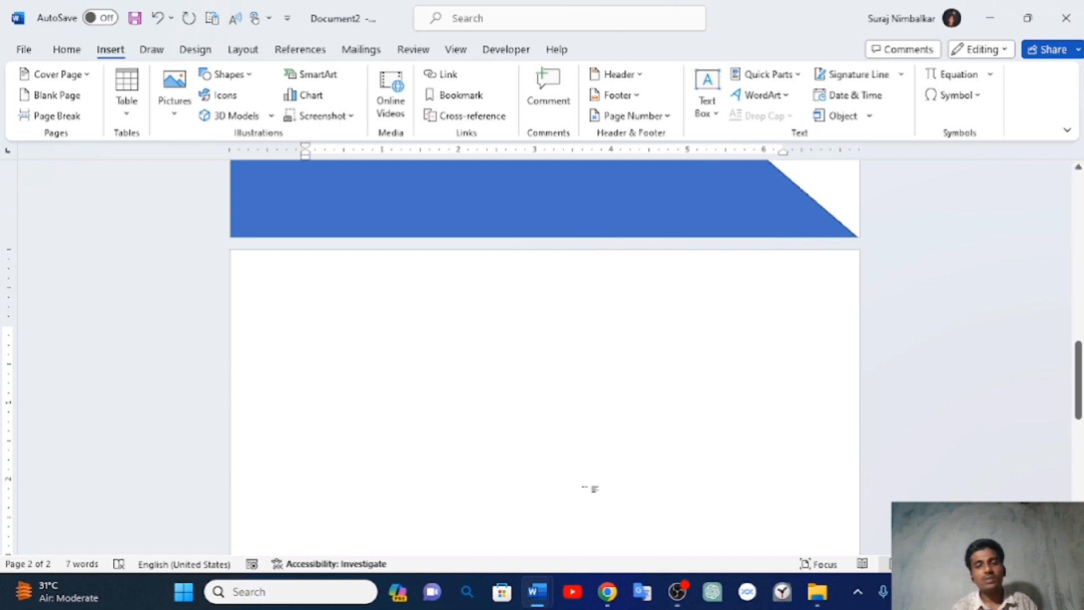
click(611, 596)
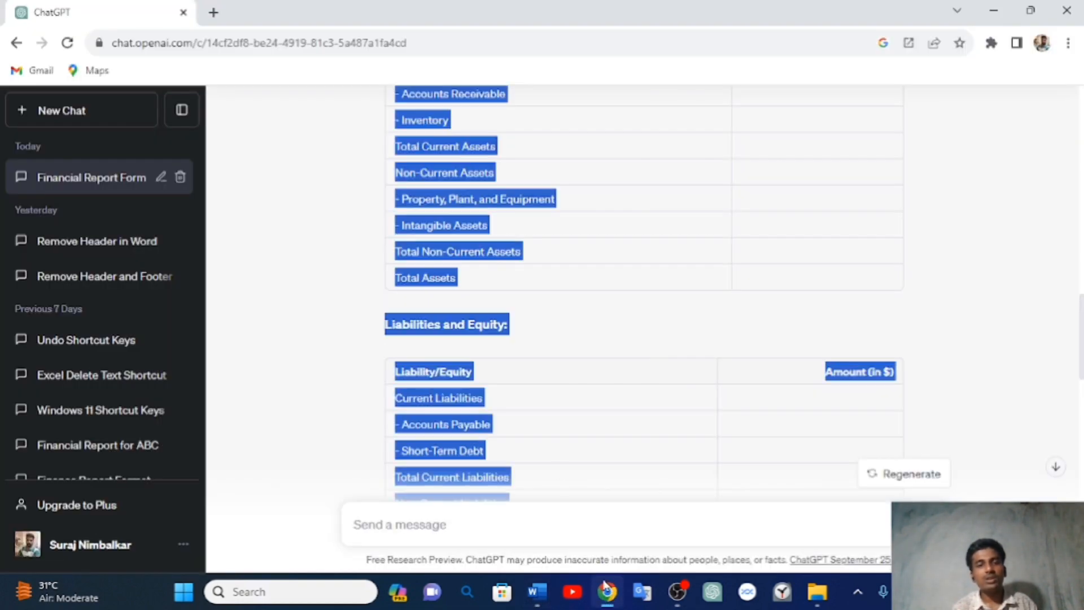
- In a new browser tab, search Google for 'chatgpt' and open the chat.openai.com result
scroll(540, 380, up, 5)
scroll(540, 380, up, 5)
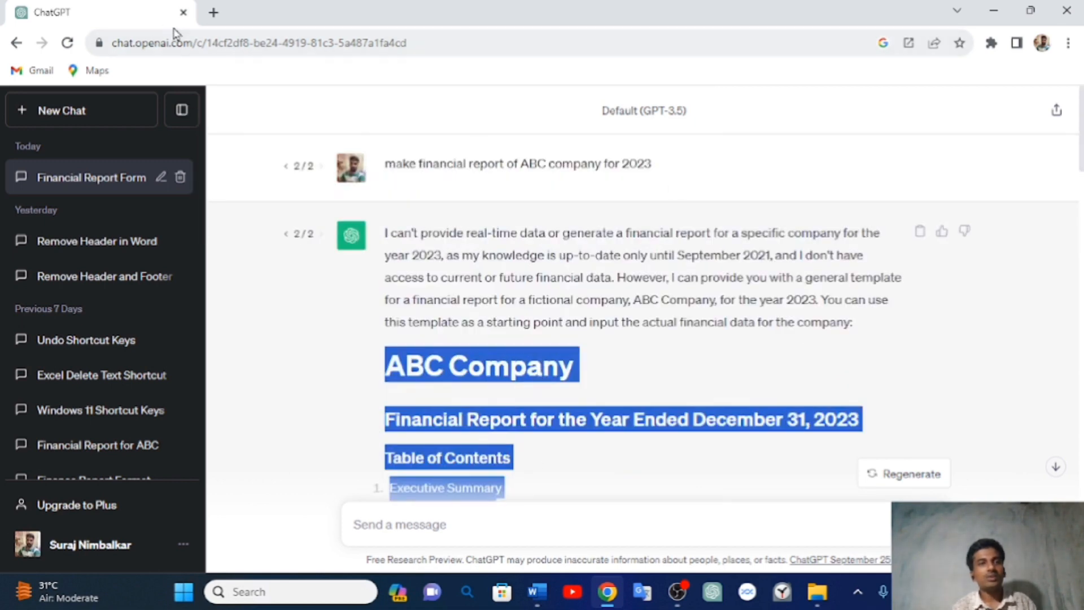
click(213, 12)
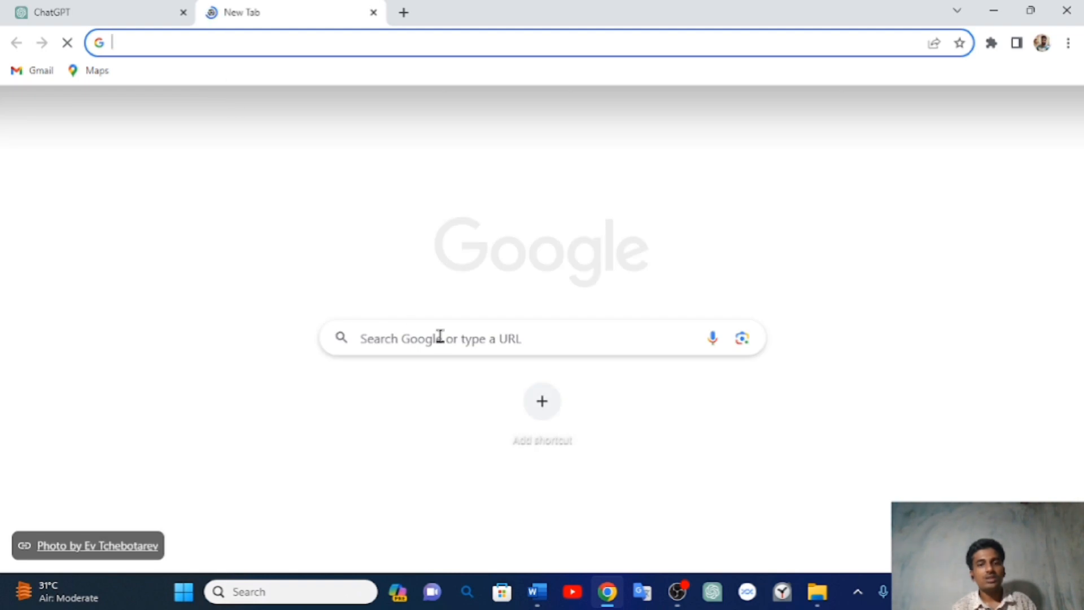
click(441, 338)
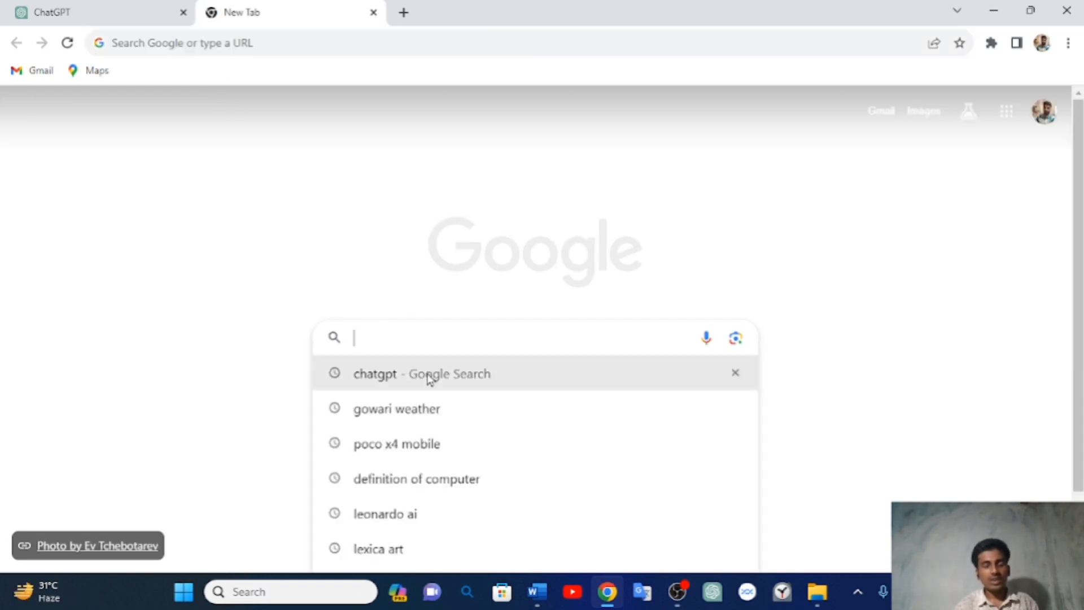
text(chatgpt)
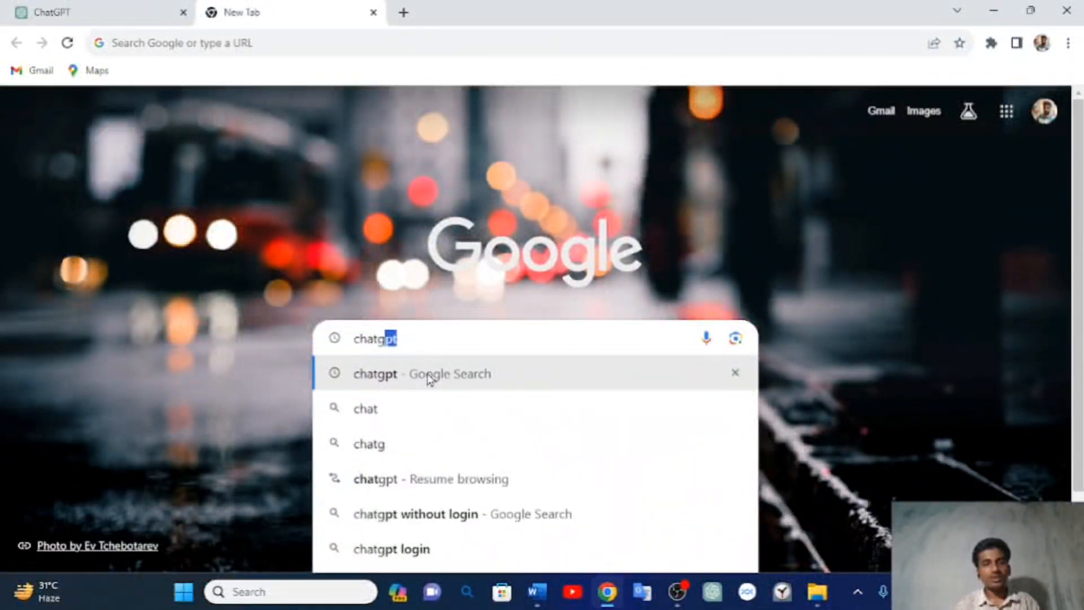
click(429, 377)
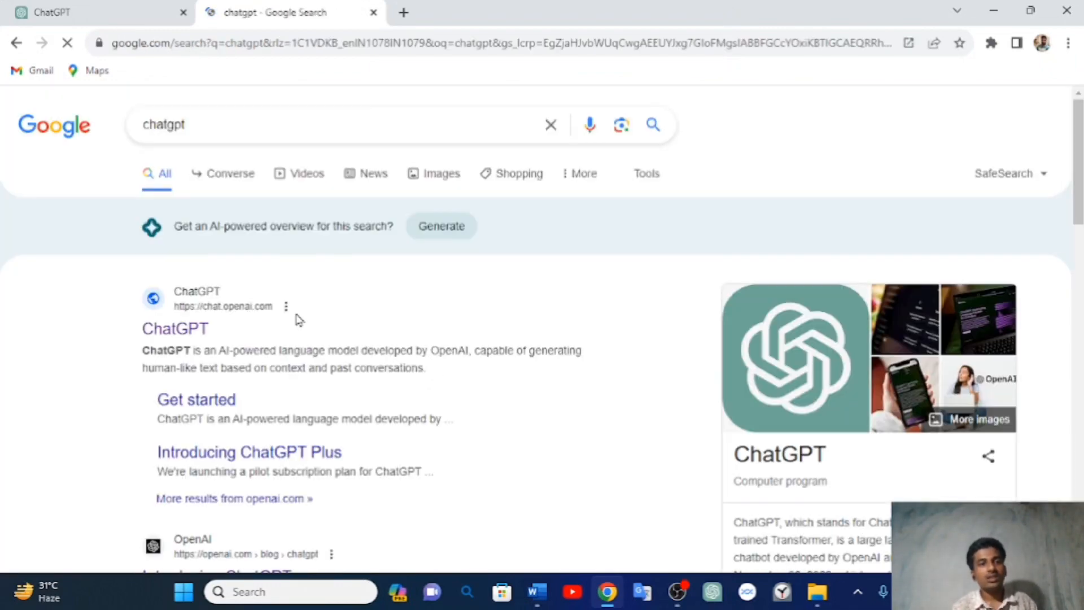
click(218, 309)
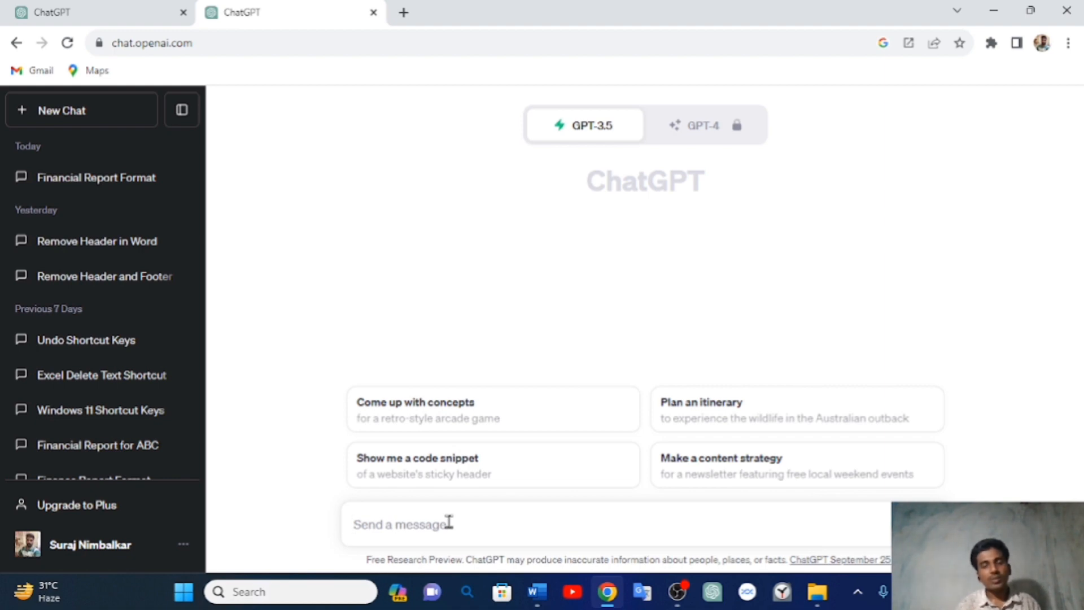
- Send ChatGPT the prompt 'make financial report of ABC compay for year 2023'
text(fi)
key(BackSpace)
key(BackSpace)
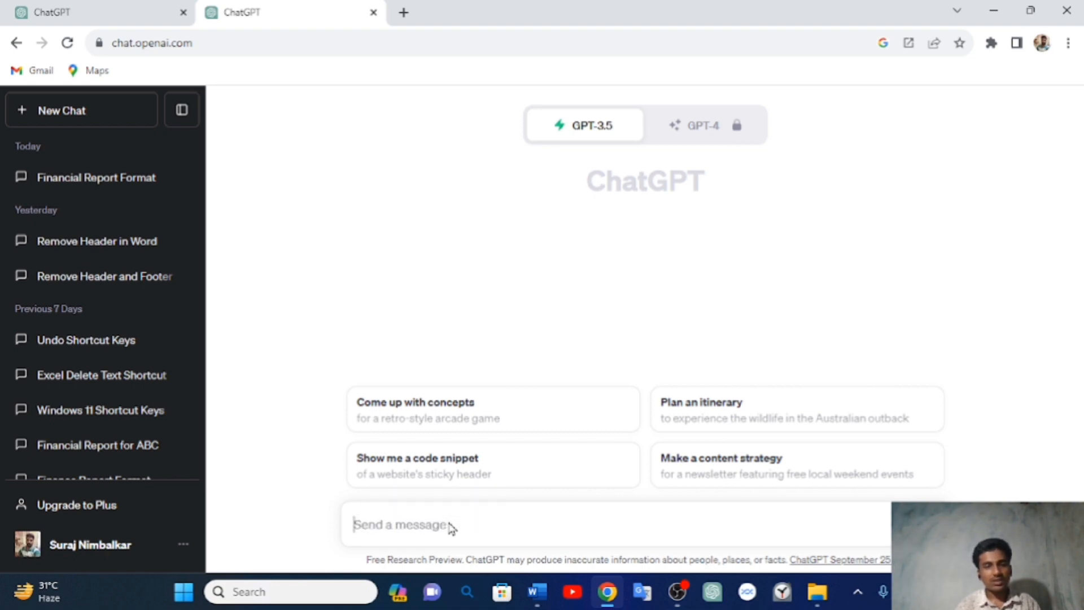
text(make fina)
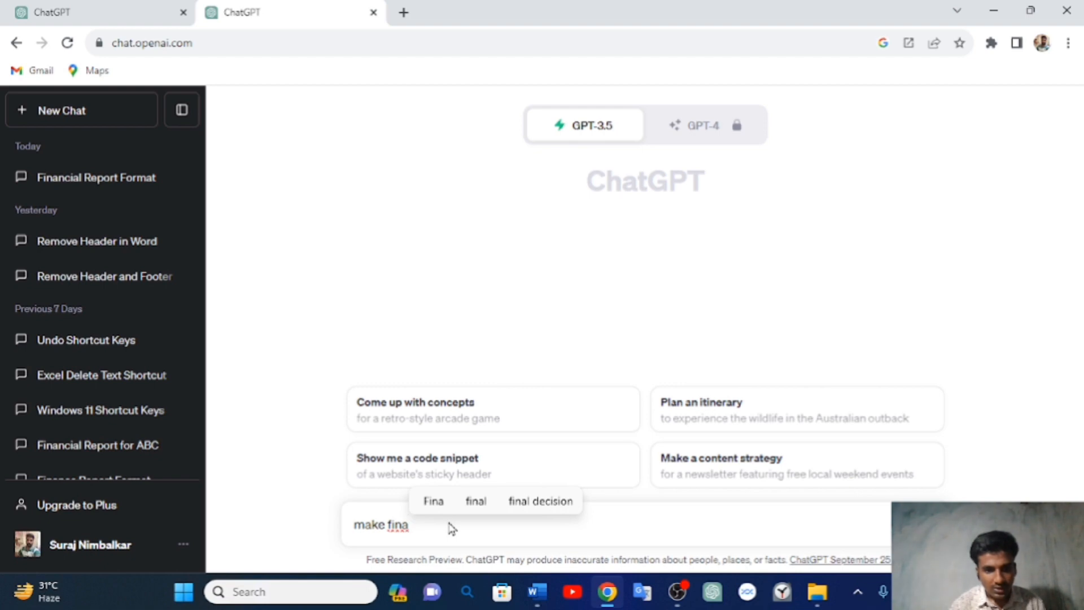
key(BackSpace)
text(ancial )
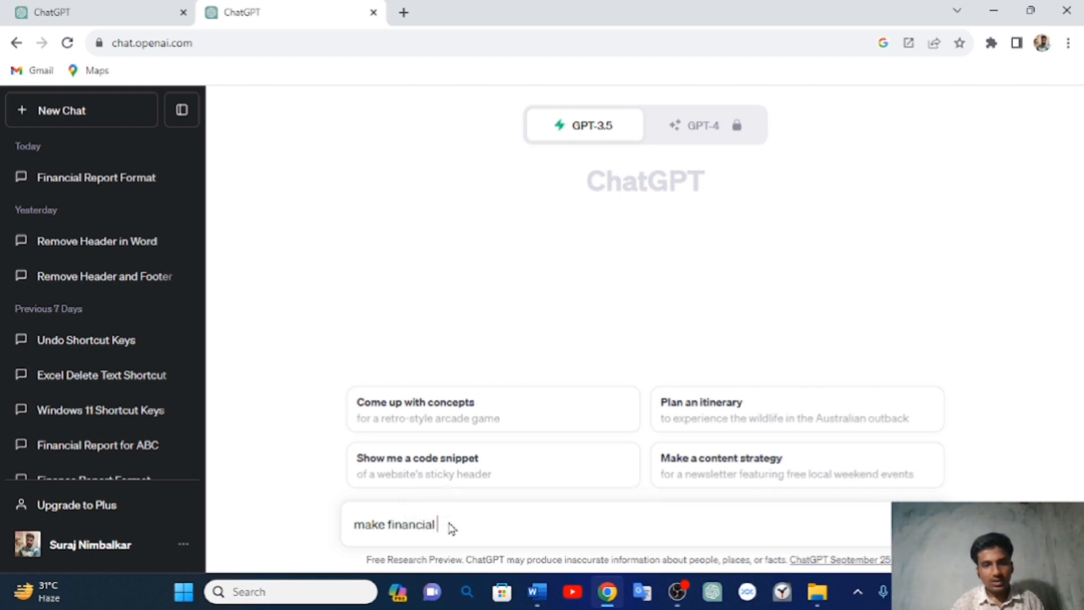
text(reporrt)
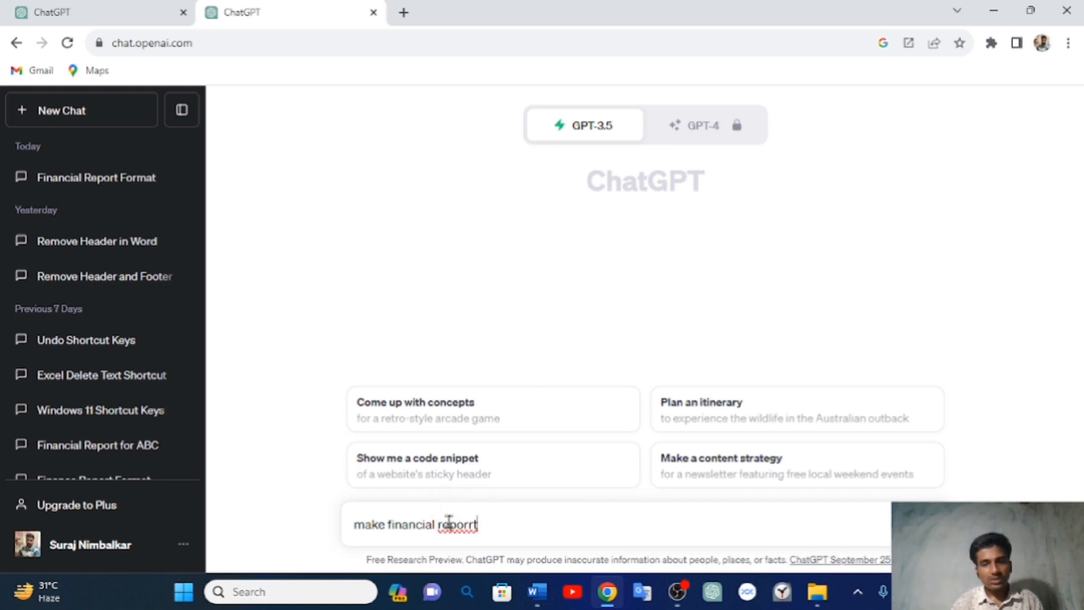
key(BackSpace)
text(of )
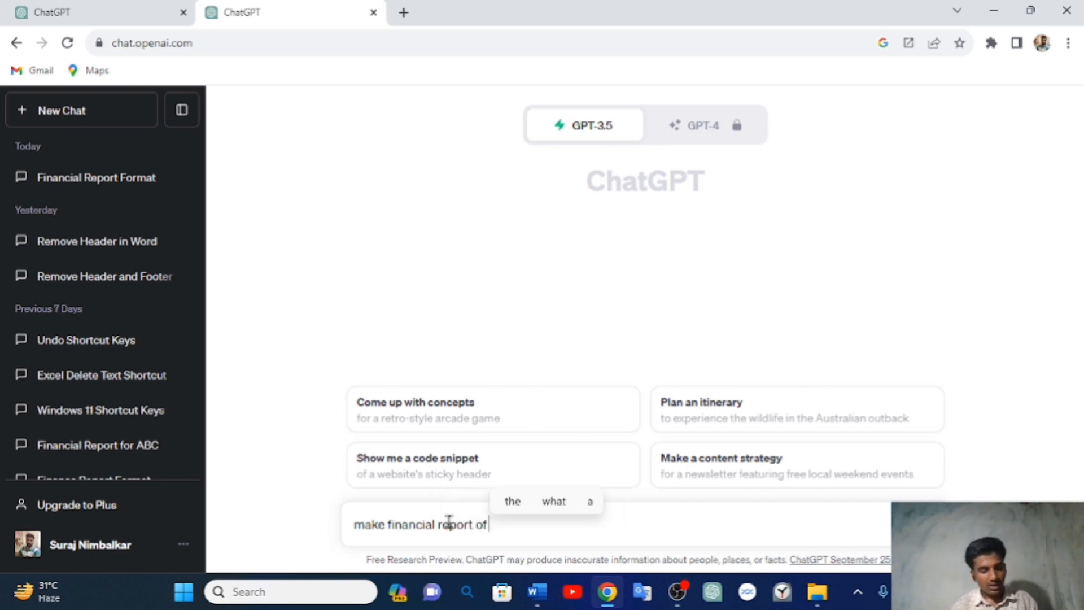
text(a)
key(BackSpace)
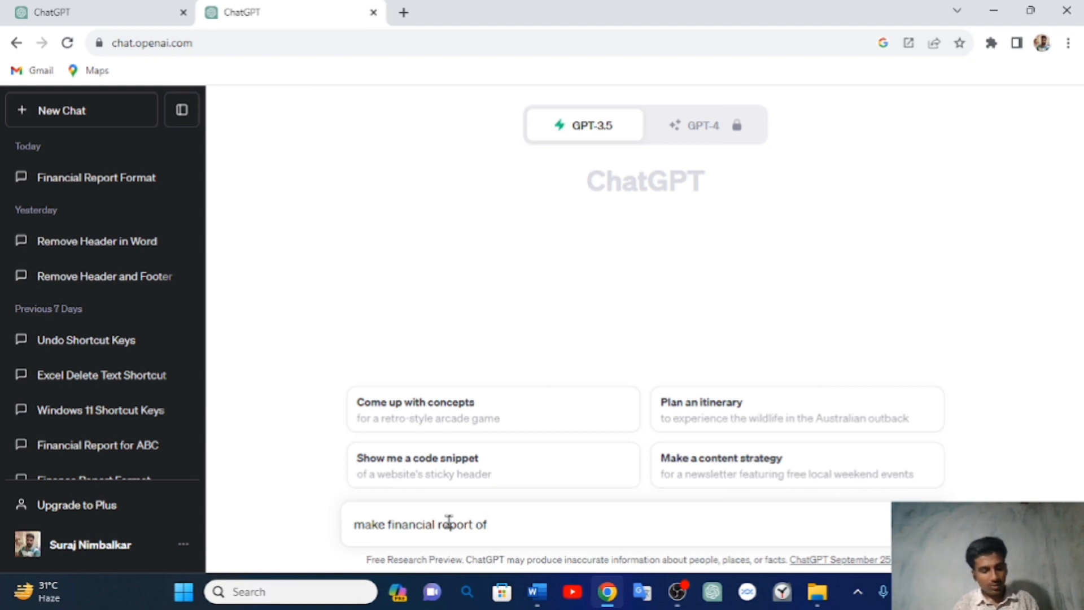
text(AB)
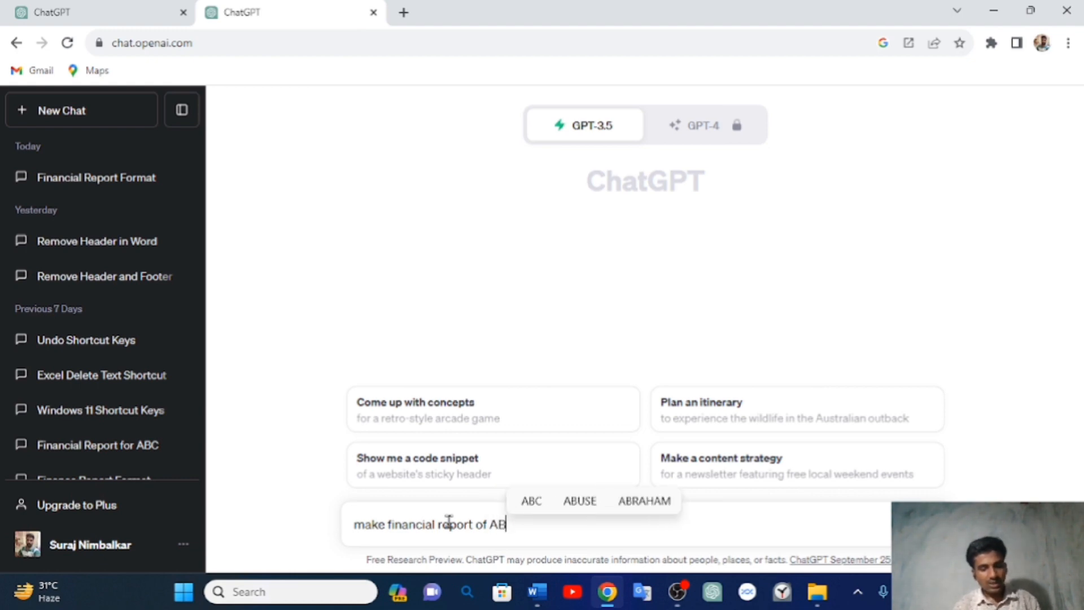
text(C co)
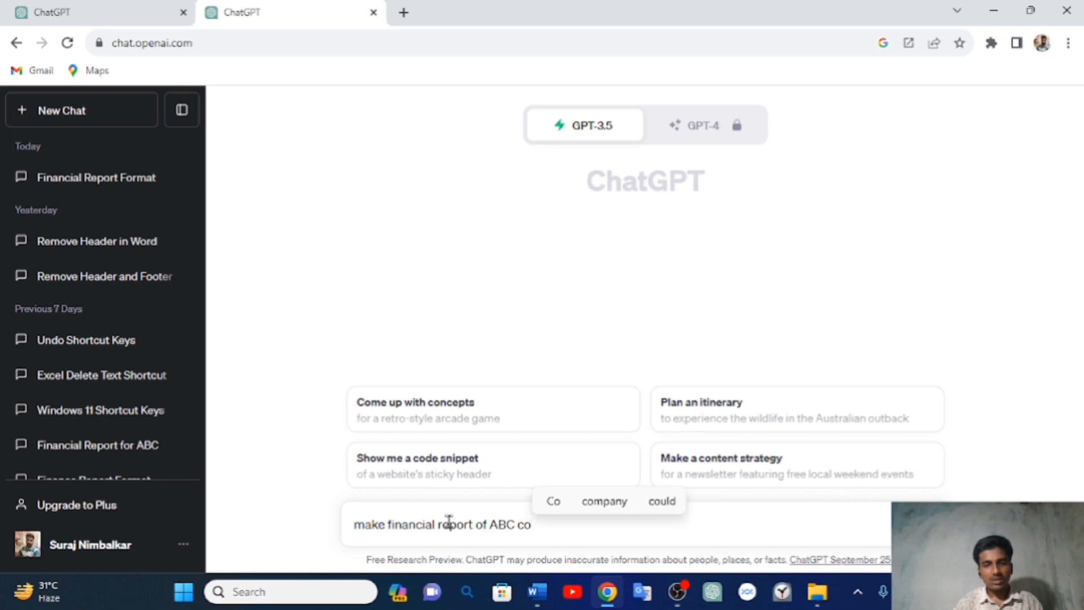
text(mpay for)
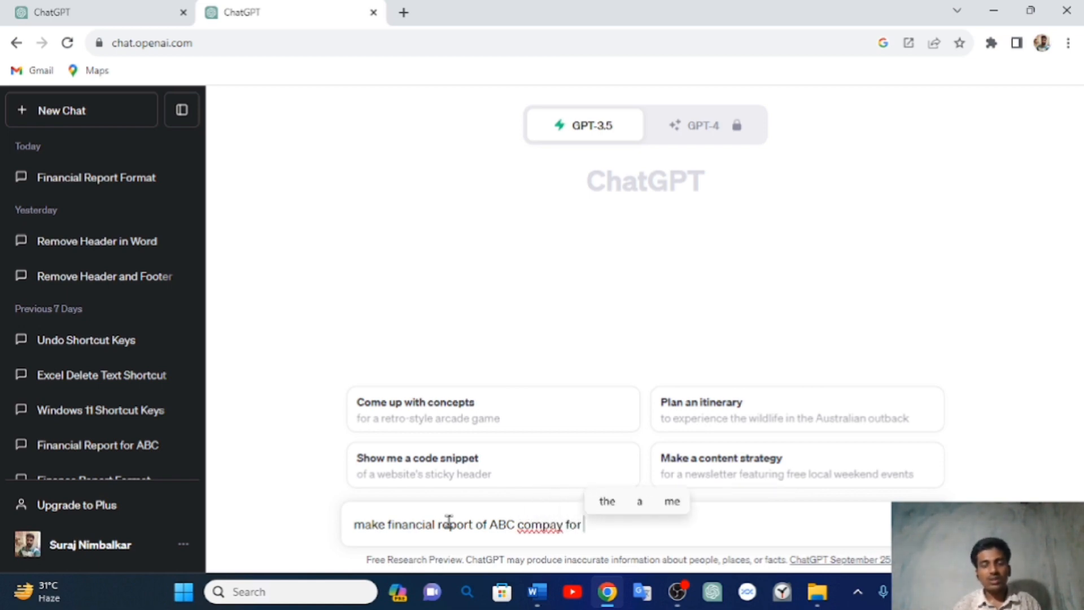
text( year)
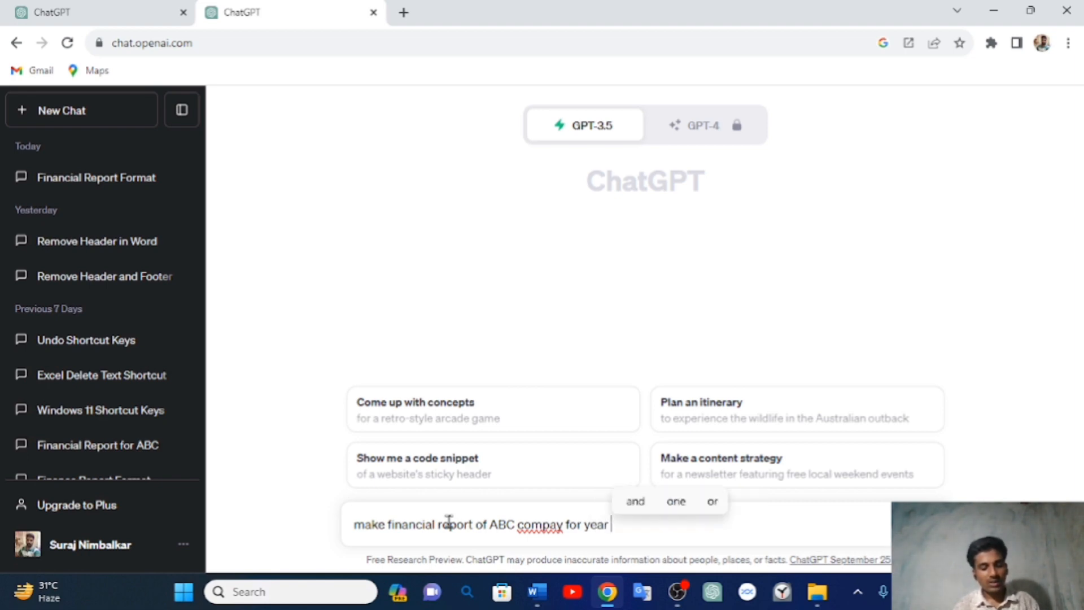
text( 20)
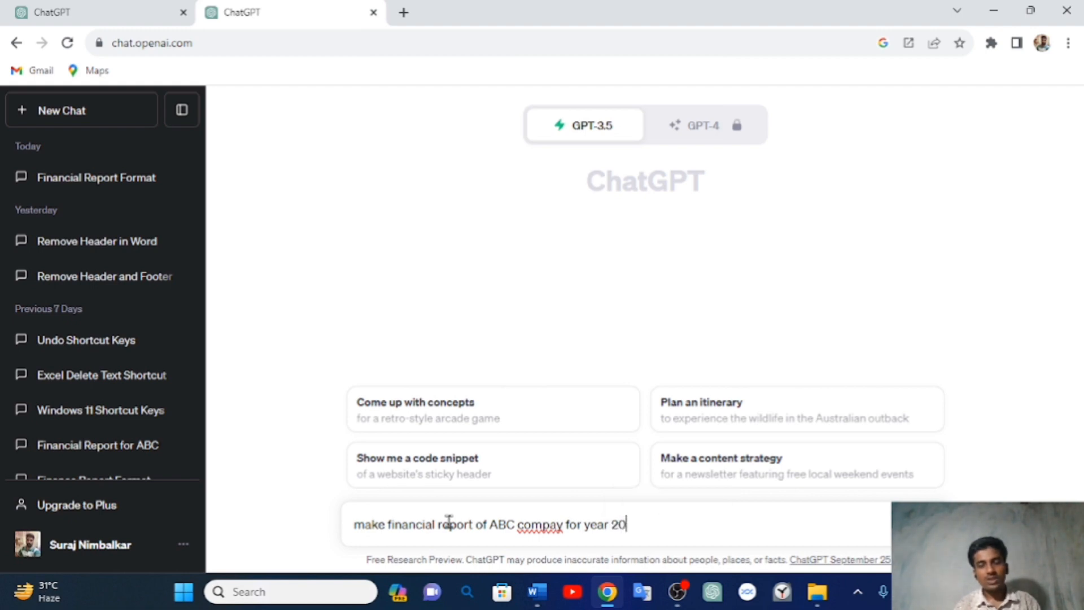
text(23)
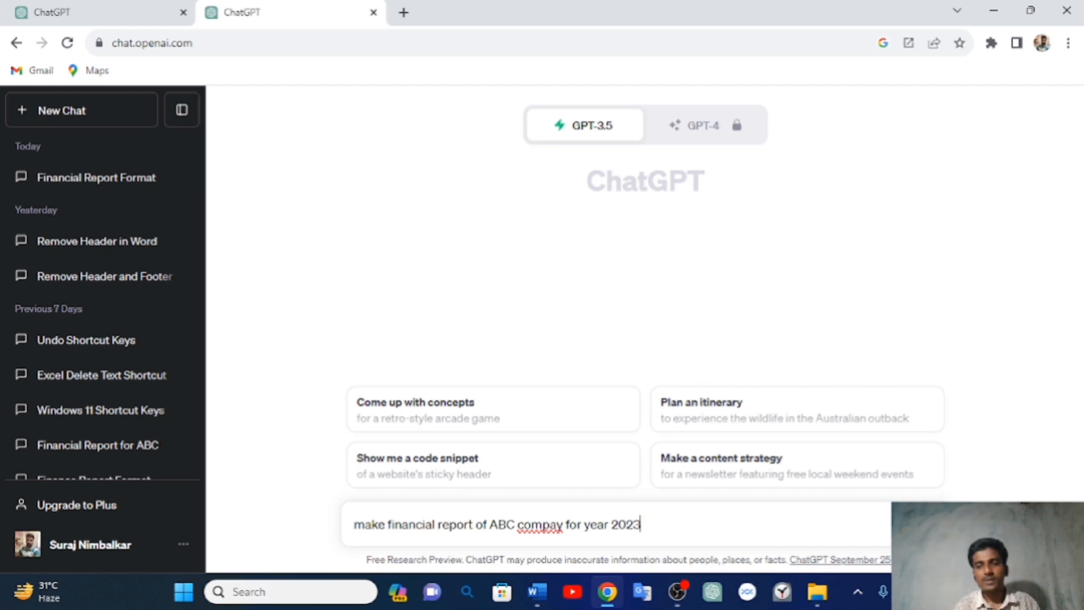
click(935, 525)
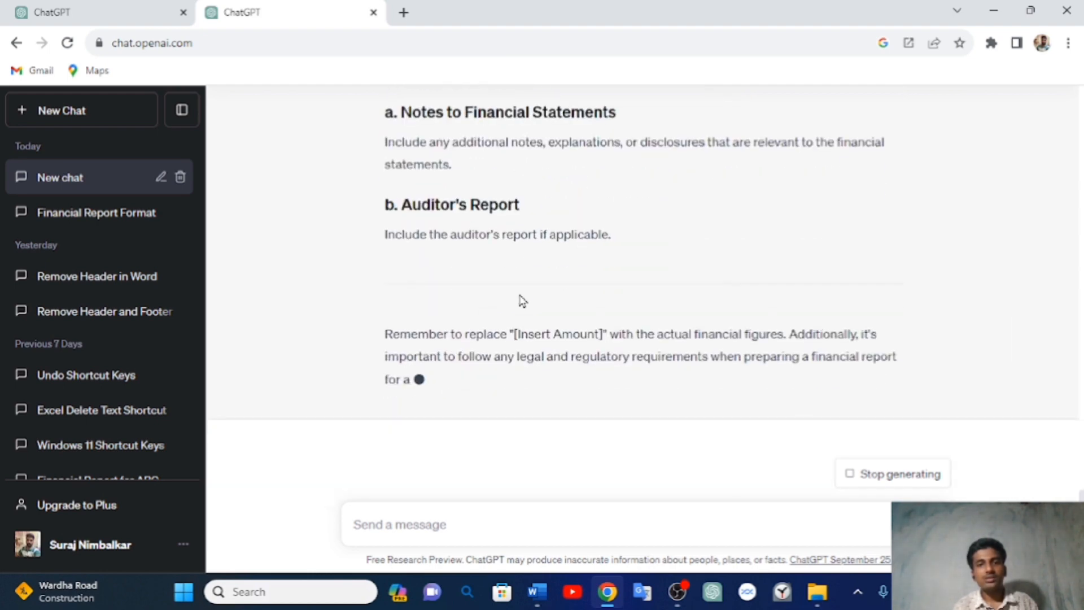
- Wait for the ABC Company 2023 report to finish, reviewing its title and table of contents
scroll(484, 231, up, 20)
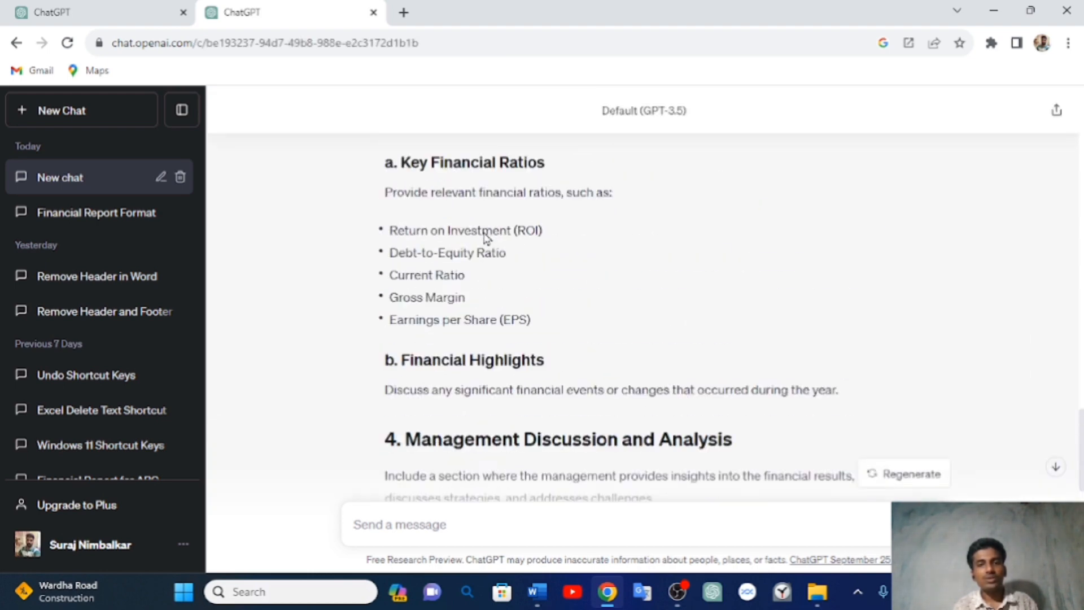
scroll(484, 234, up, 7)
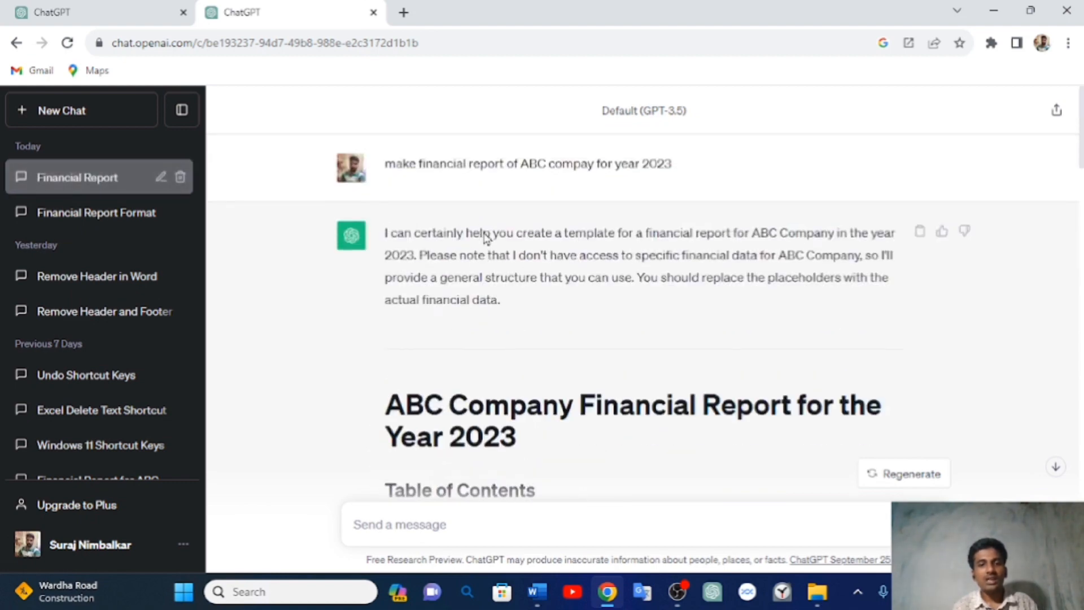
scroll(484, 231, down, 4)
scroll(484, 232, up, 2)
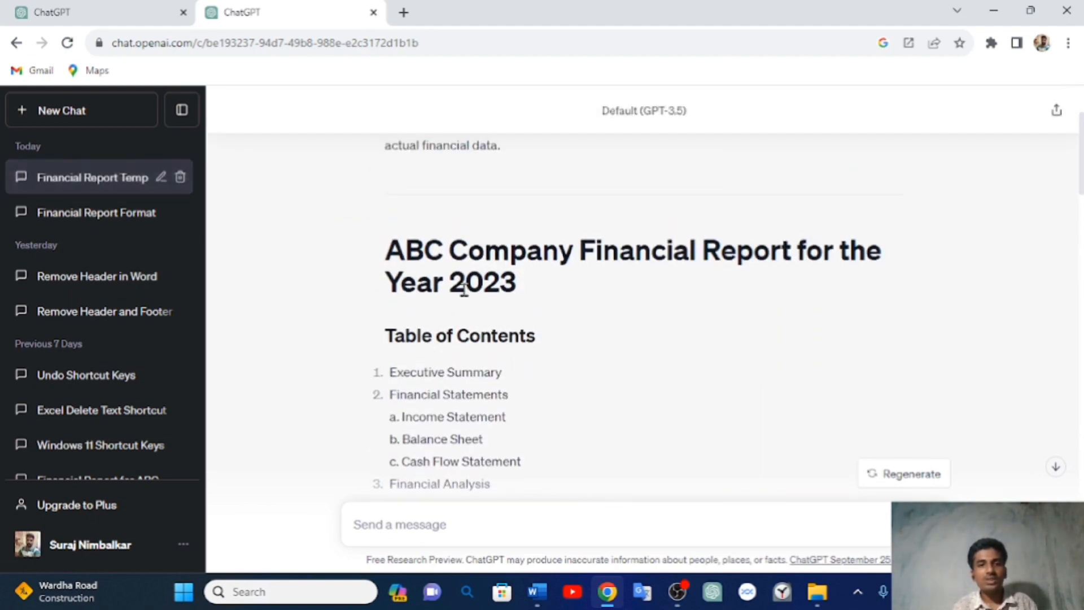
scroll(463, 291, down, 3)
scroll(464, 289, up, 6)
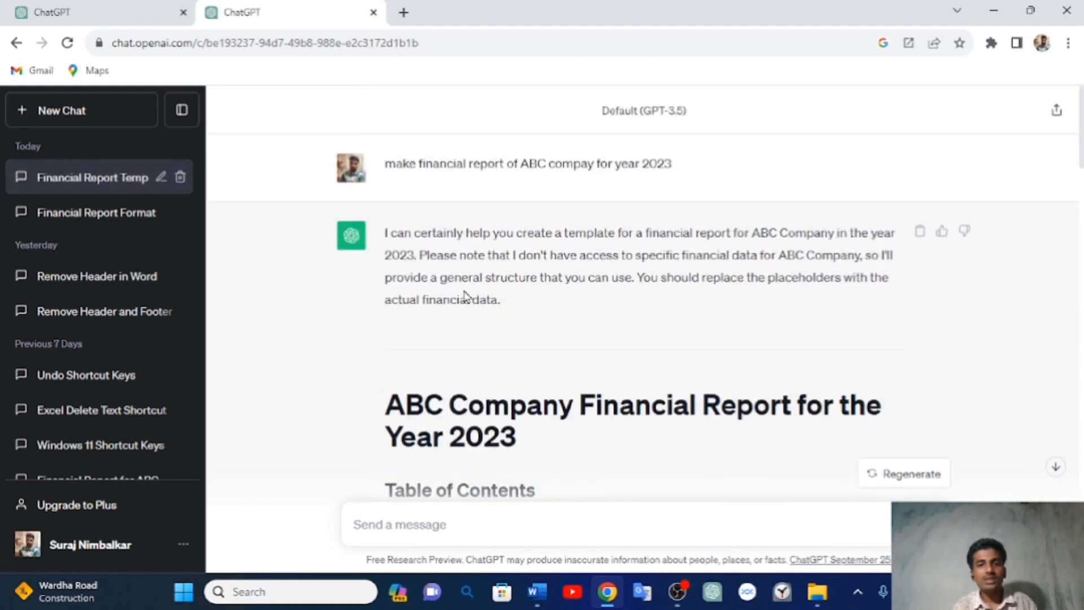
scroll(464, 293, down, 5)
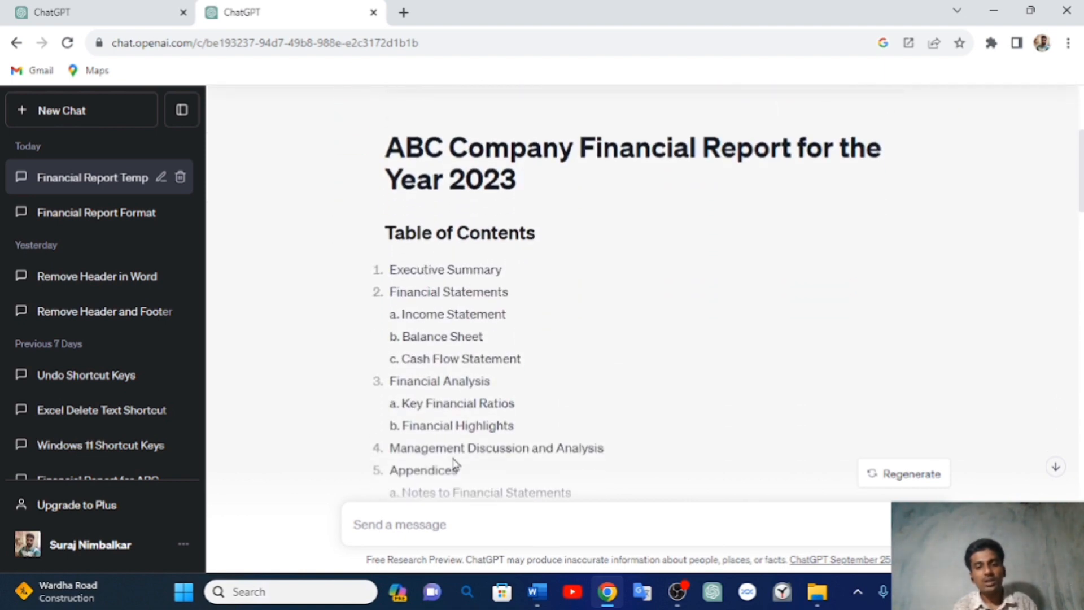
mouse_move(539, 590)
click(576, 526)
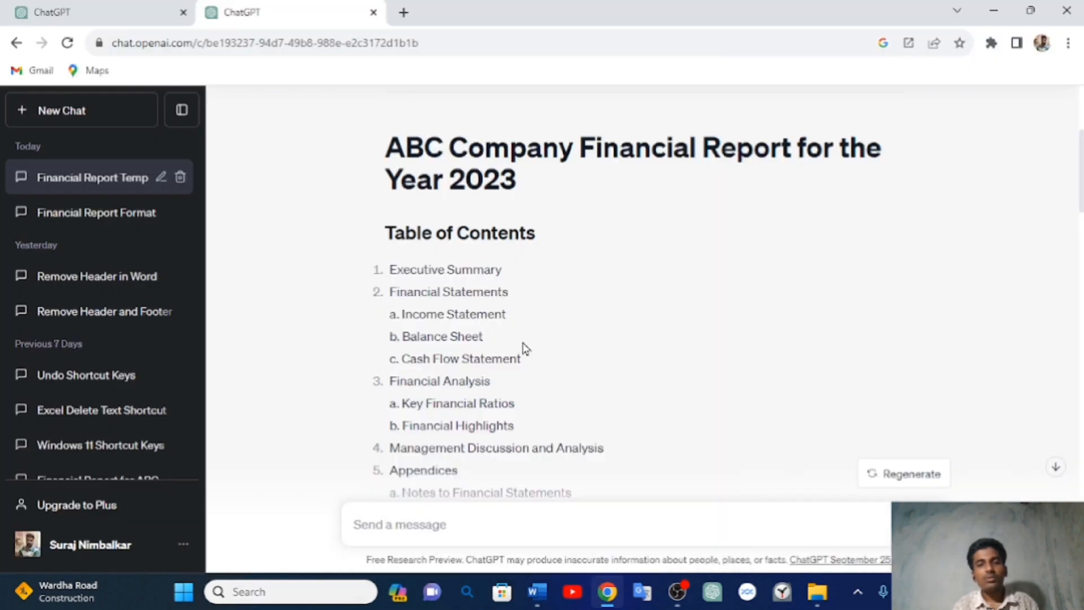
scroll(525, 348, up, 5)
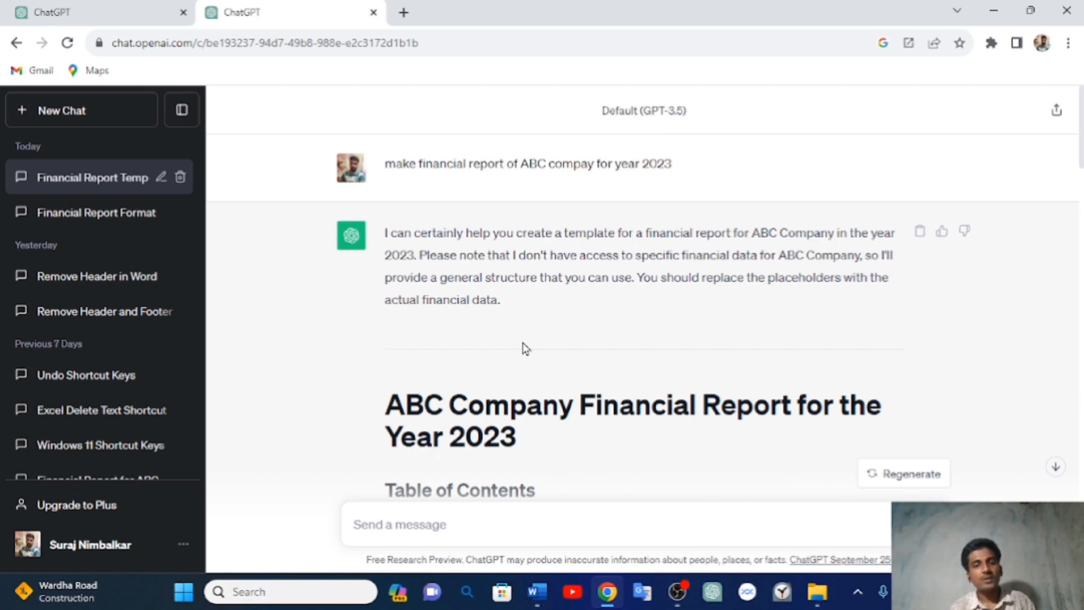
scroll(525, 348, down, 4)
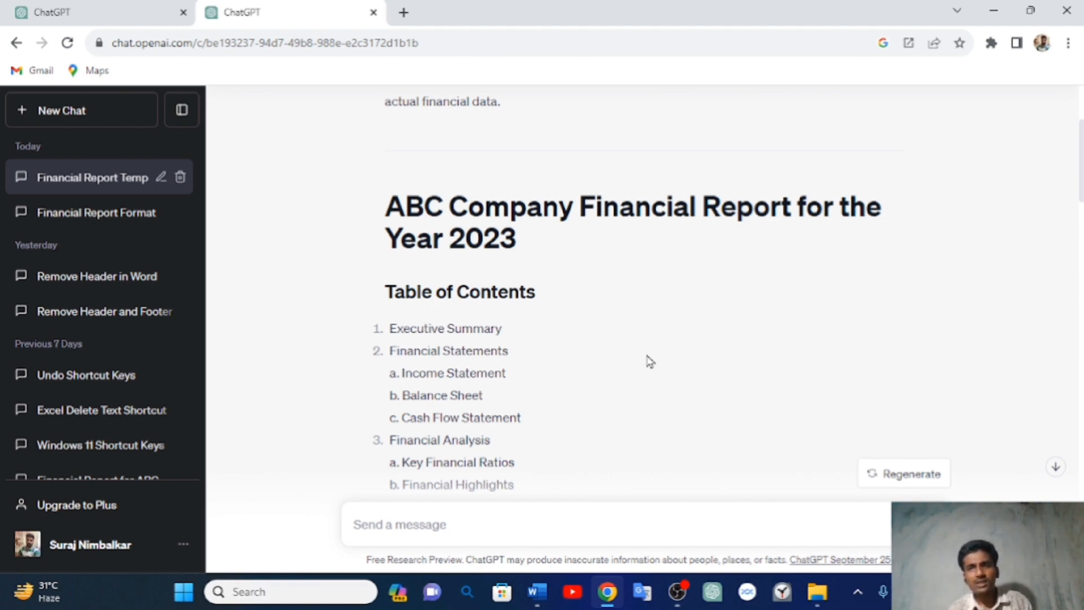
- Scroll through the finished report and copy the whole reply with its Copy icon
scroll(650, 361, down, 2)
scroll(648, 359, up, 5)
scroll(647, 356, down, 8)
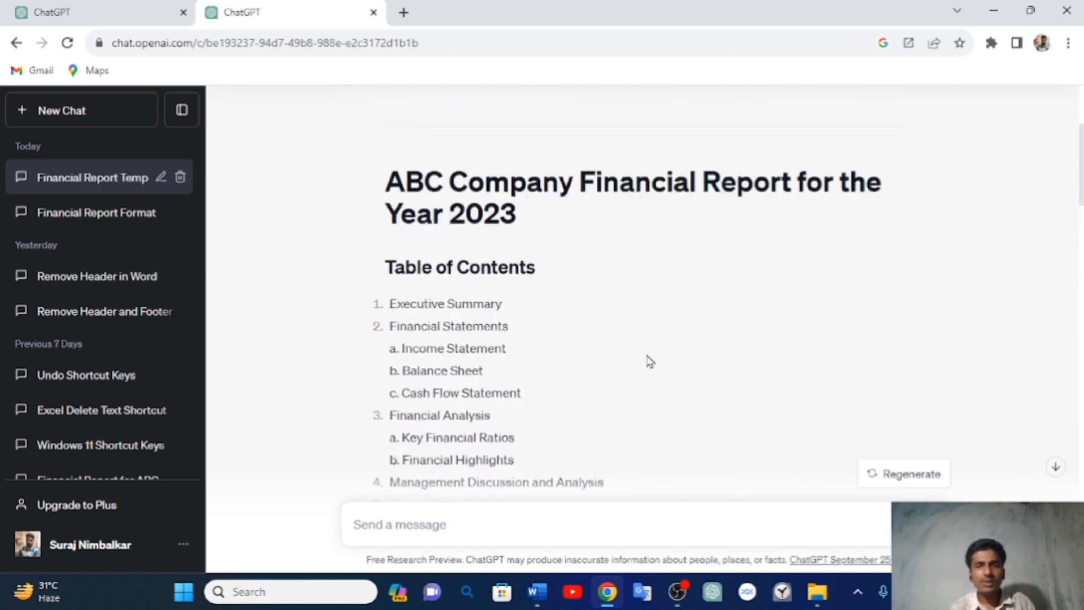
scroll(650, 362, down, 7)
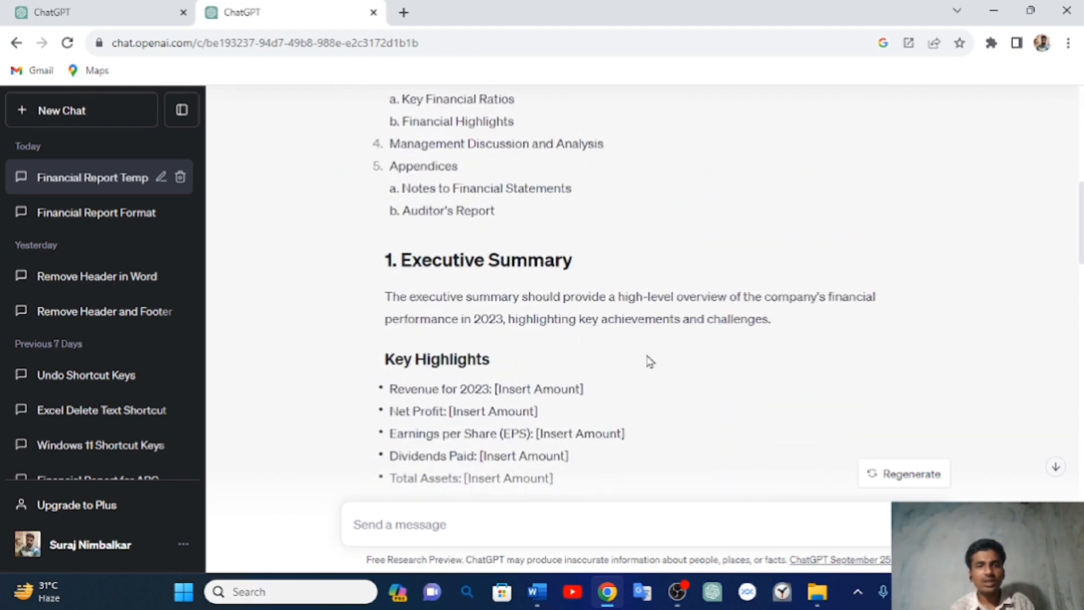
scroll(649, 361, down, 3)
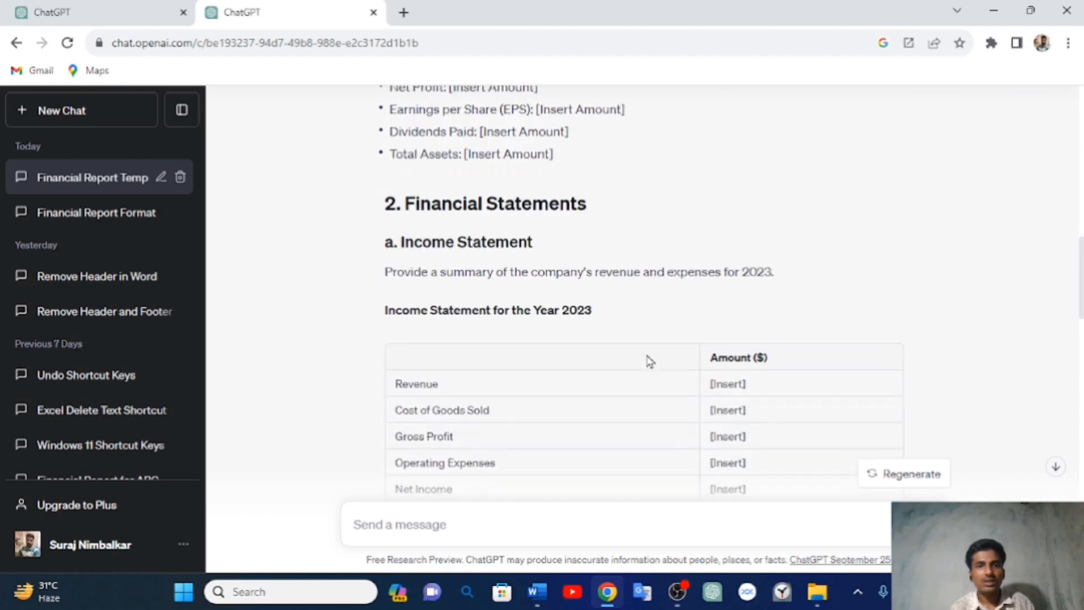
scroll(649, 361, up, 12)
scroll(649, 362, up, 1)
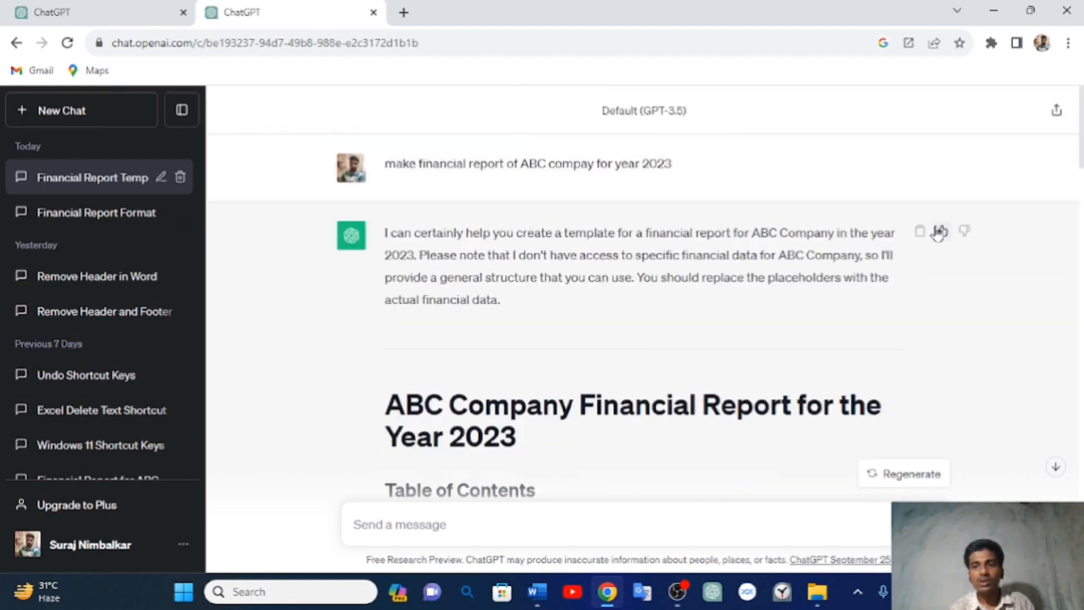
click(924, 236)
click(923, 235)
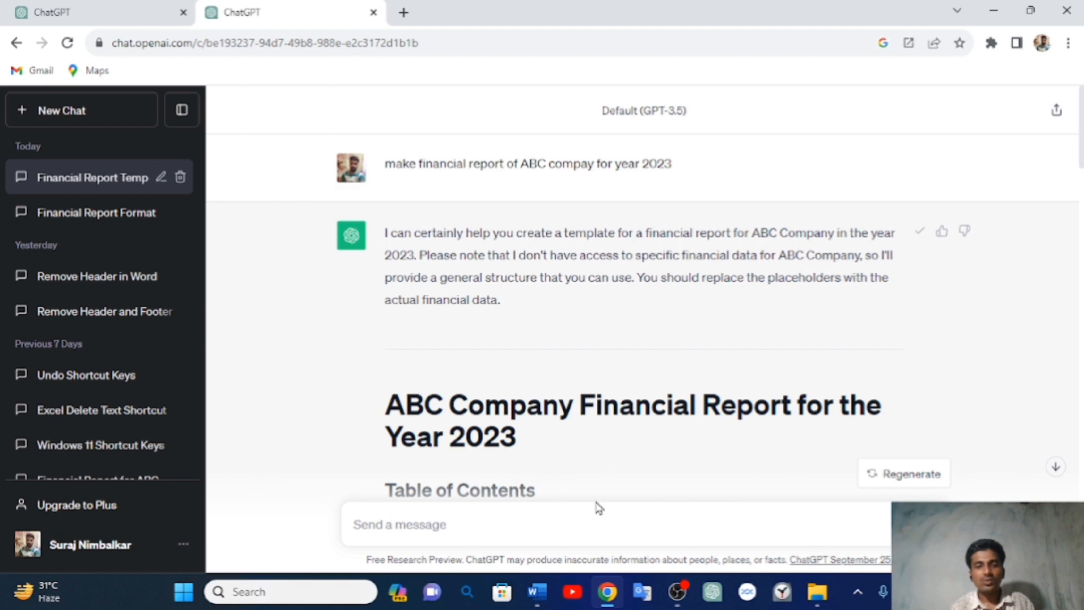
- Paste the copied report onto Document2's blank page 2 using Keep Text Only
mouse_move(541, 593)
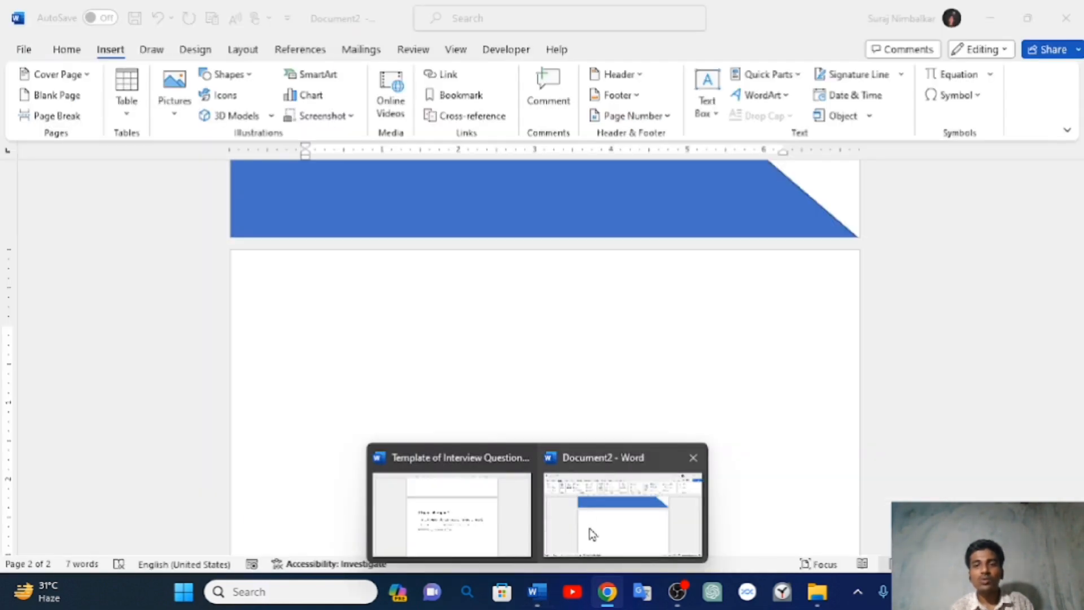
click(596, 534)
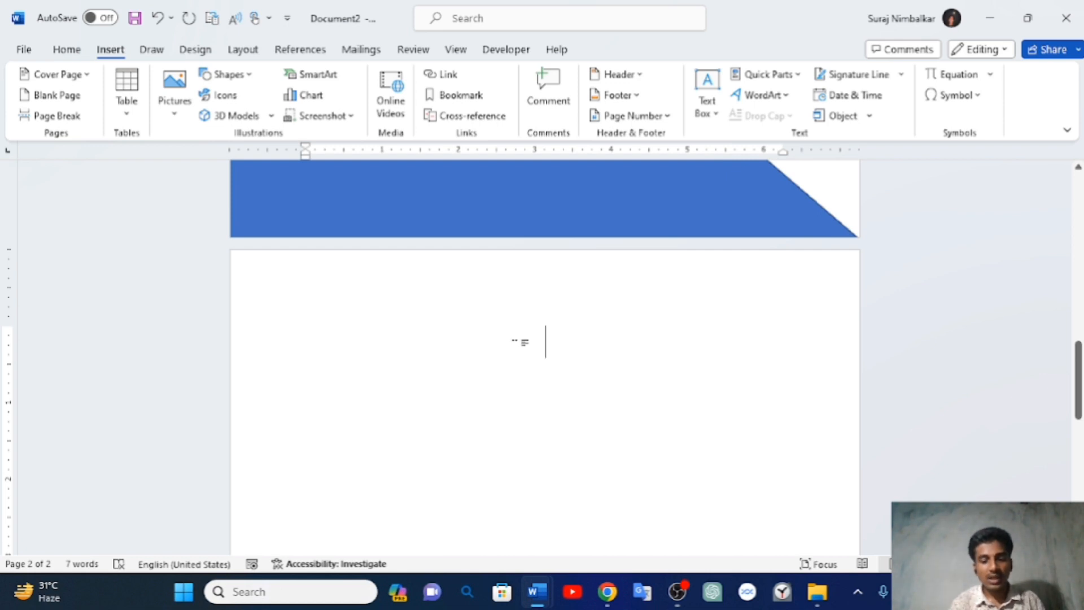
right_click(520, 341)
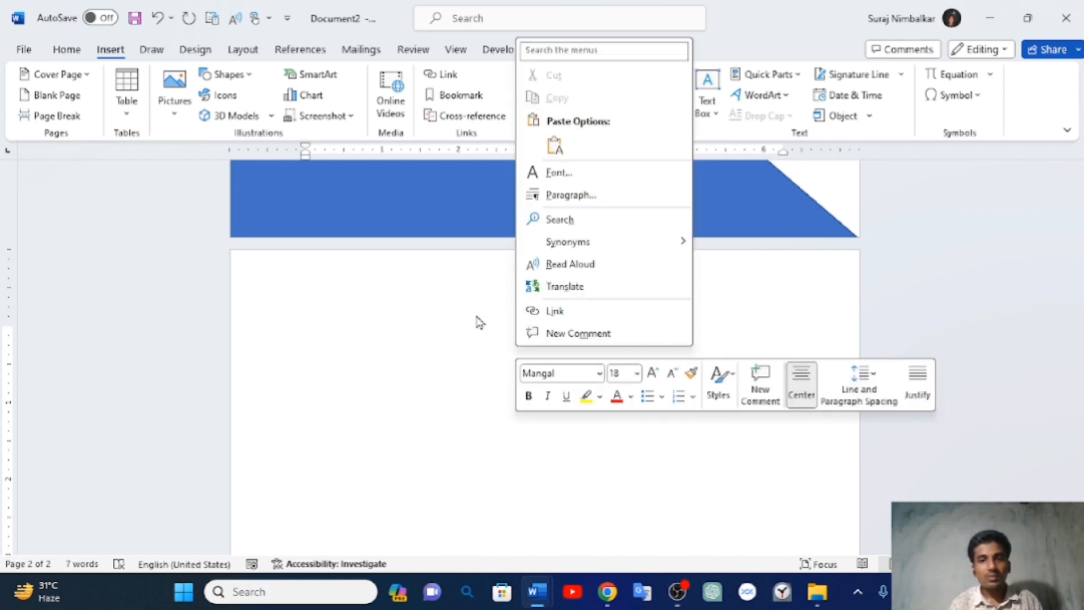
click(444, 353)
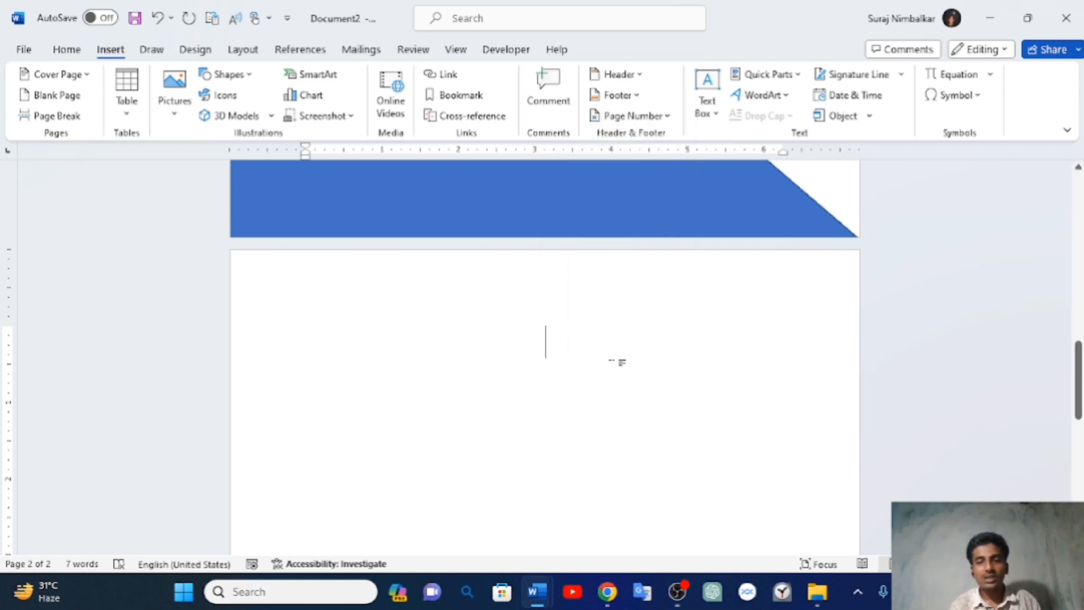
right_click(533, 355)
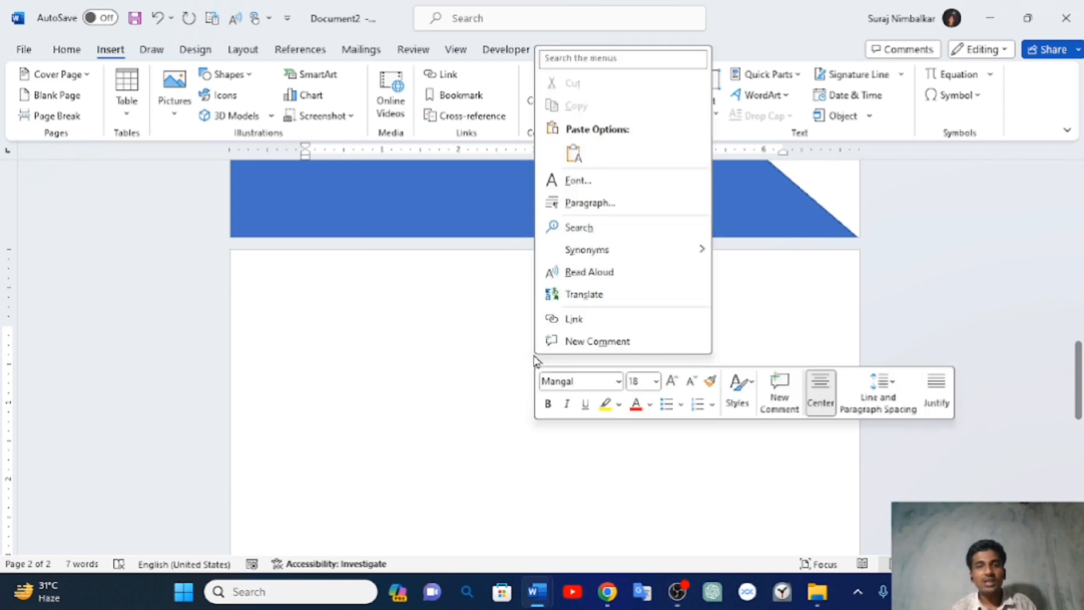
click(574, 153)
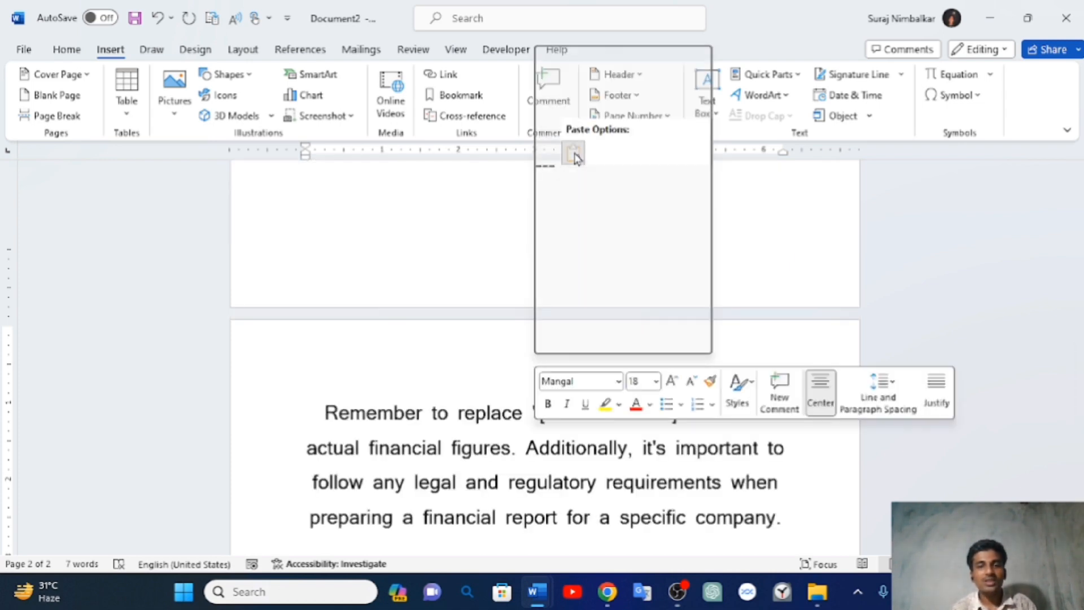
- Undo the paste full of raw markup symbols and minimize Word to return to ChatGPT
scroll(531, 378, down, 8)
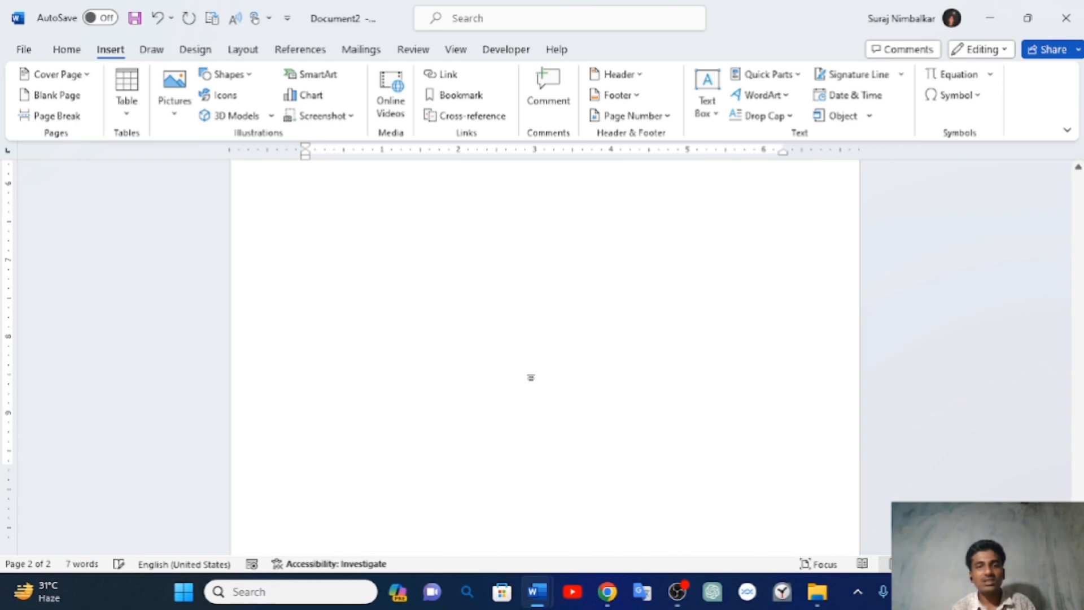
scroll(531, 377, up, 15)
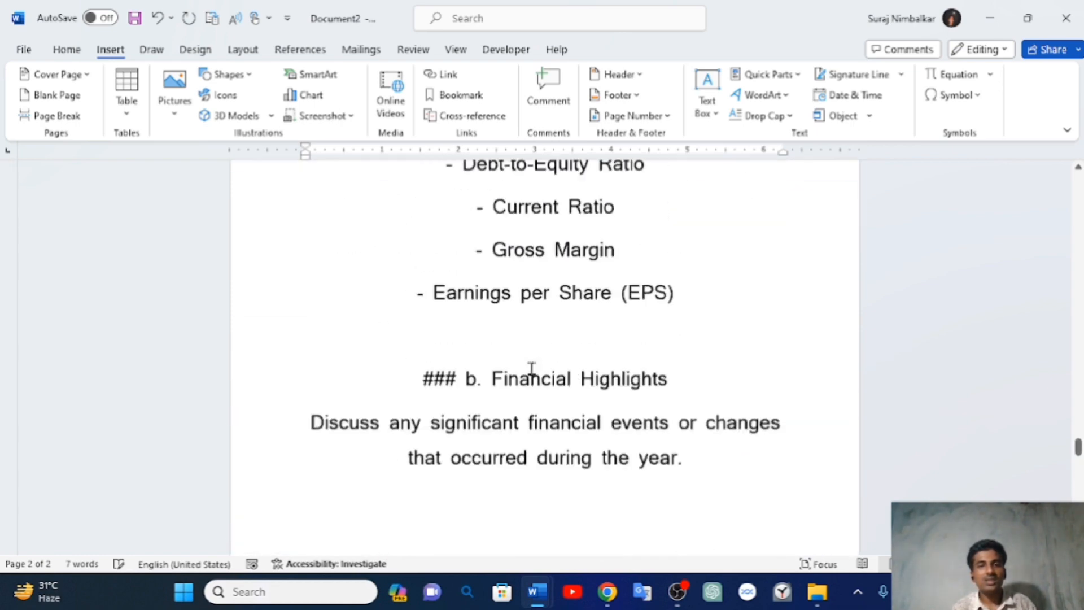
scroll(532, 369, up, 10)
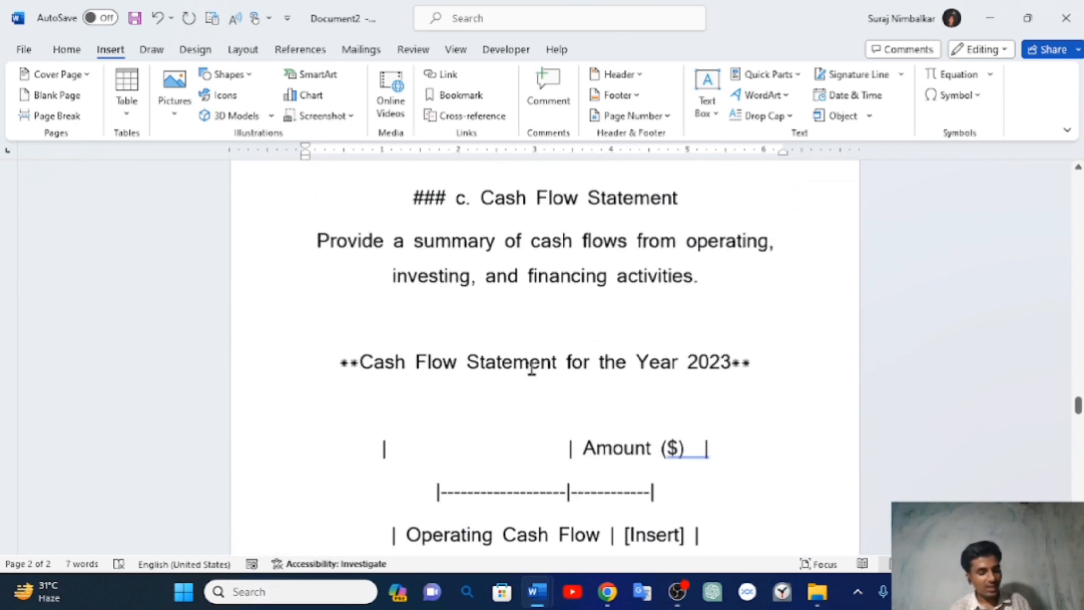
key(ctrl+z)
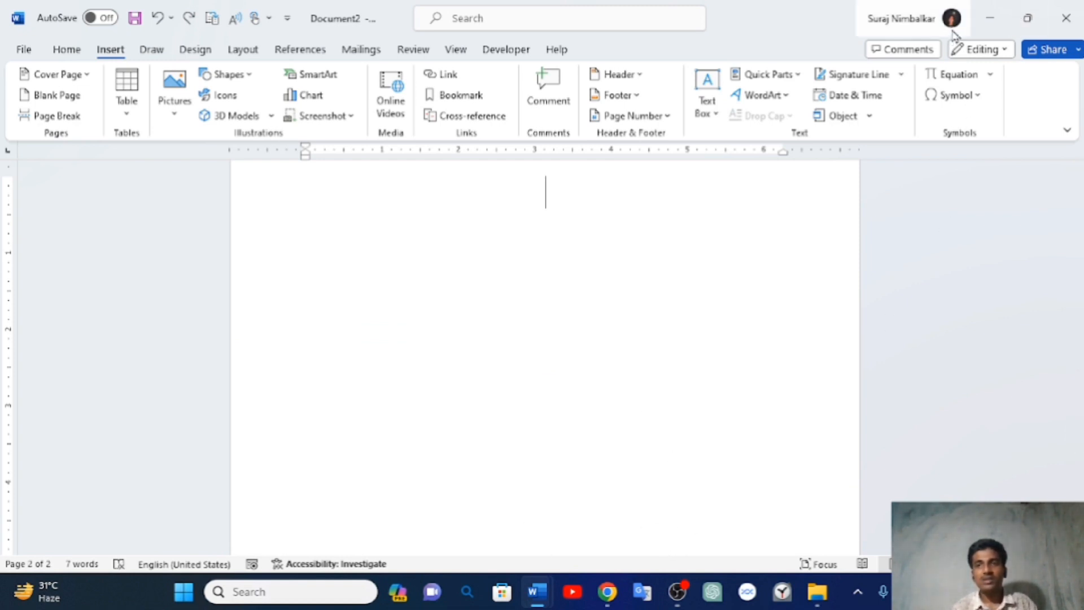
click(1001, 21)
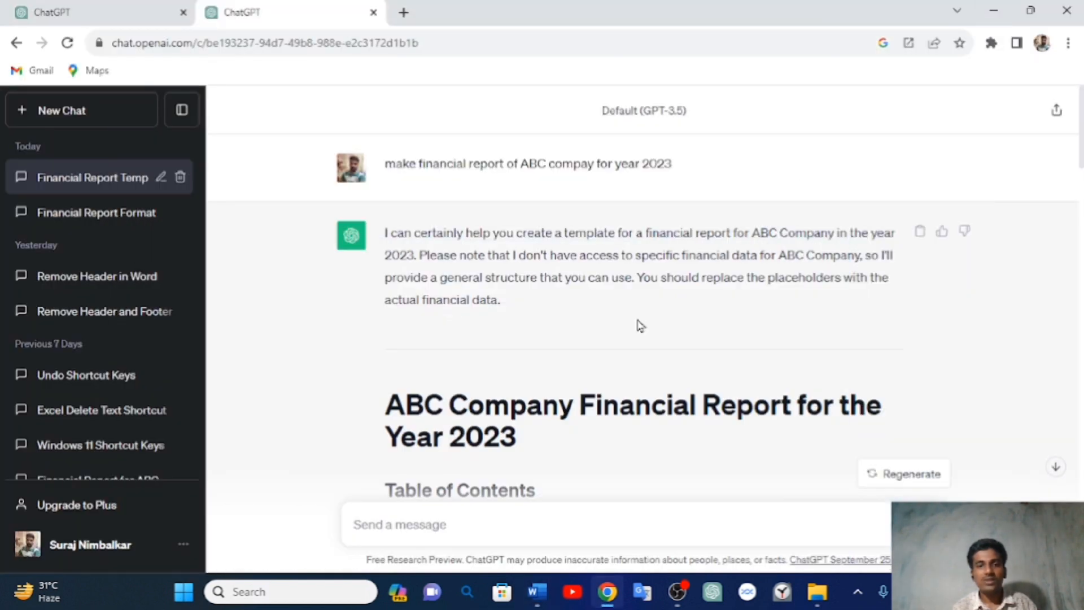
- Drag-select the reply from the ABC Company title through 'Include the auditor's report if applicable.'
scroll(639, 324, down, 2)
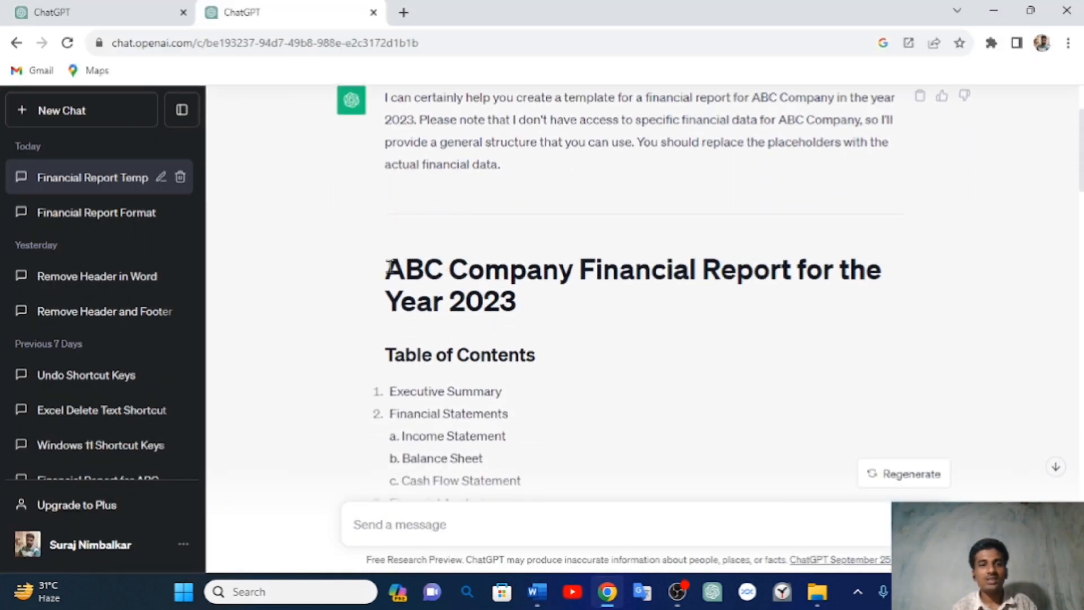
drag(388, 267, 729, 238)
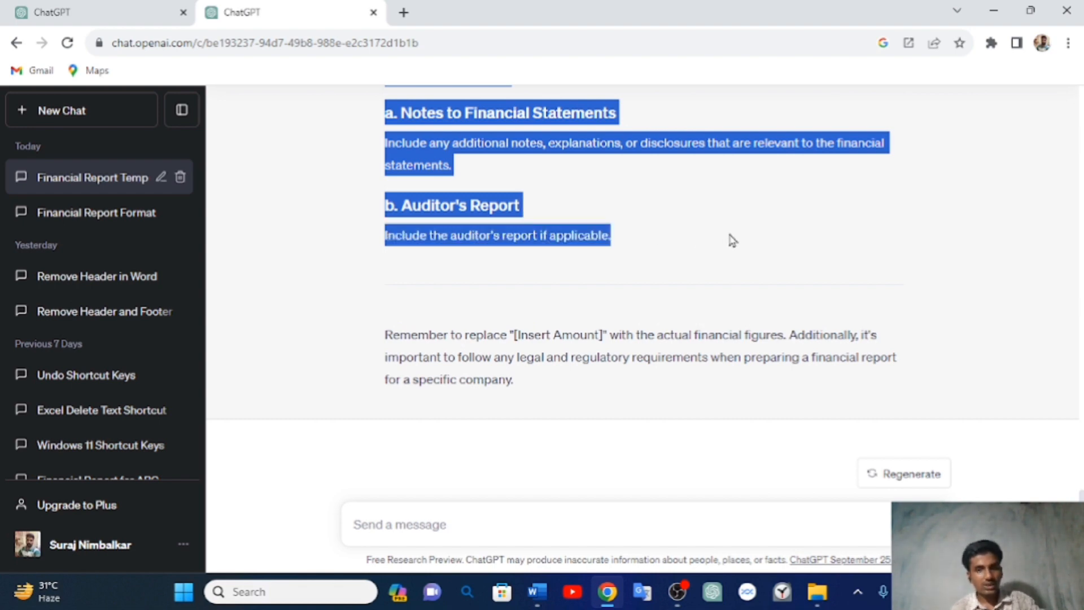
- Paste the selected report onto Document2's page 2 with Keep Source Formatting
mouse_move(537, 591)
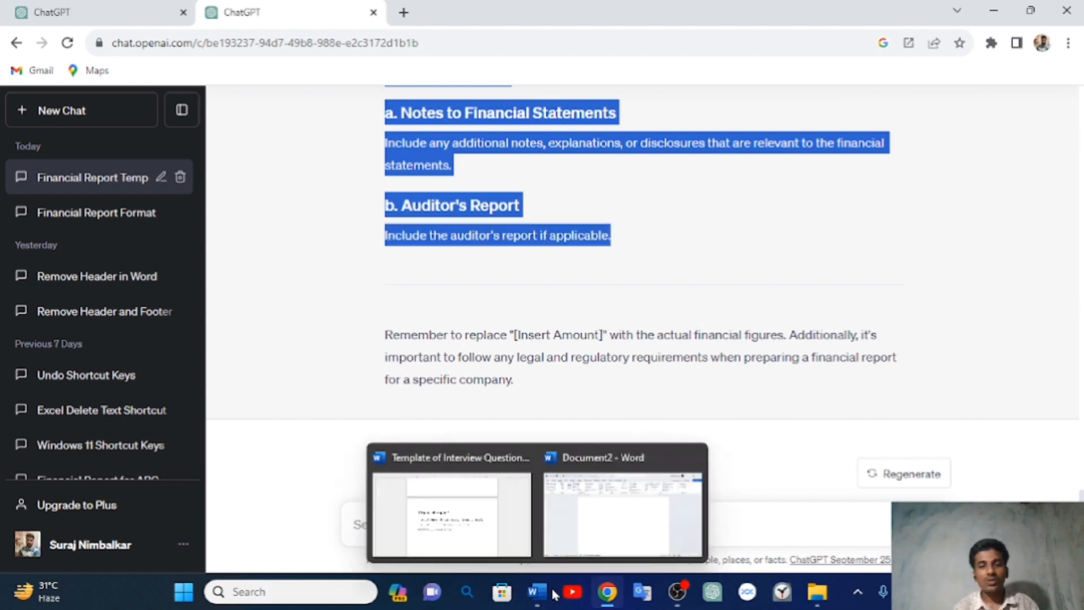
click(562, 549)
scroll(562, 427, up, 5)
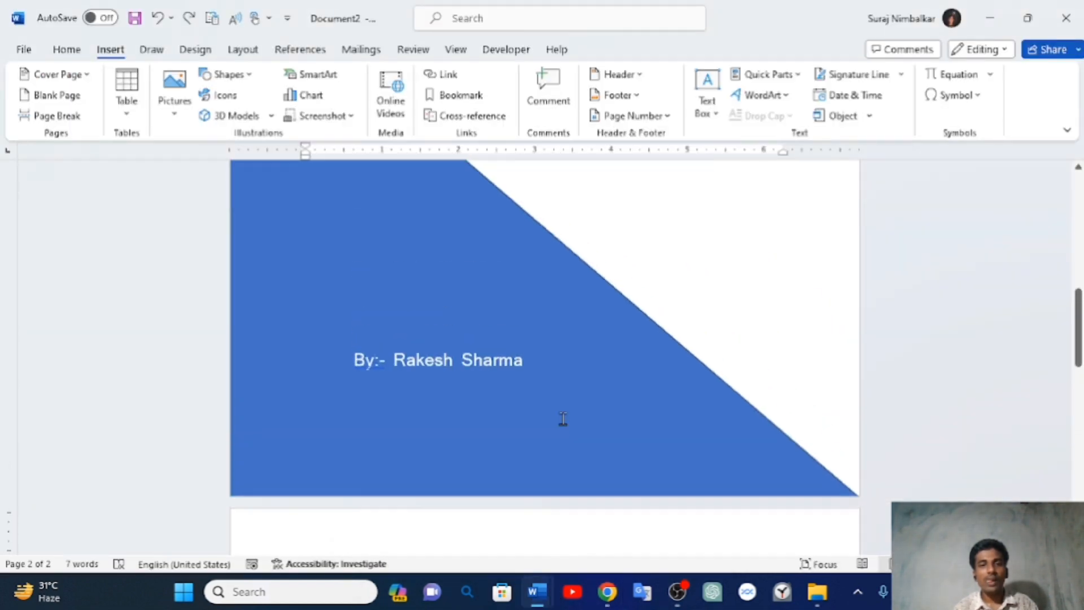
scroll(562, 427, down, 4)
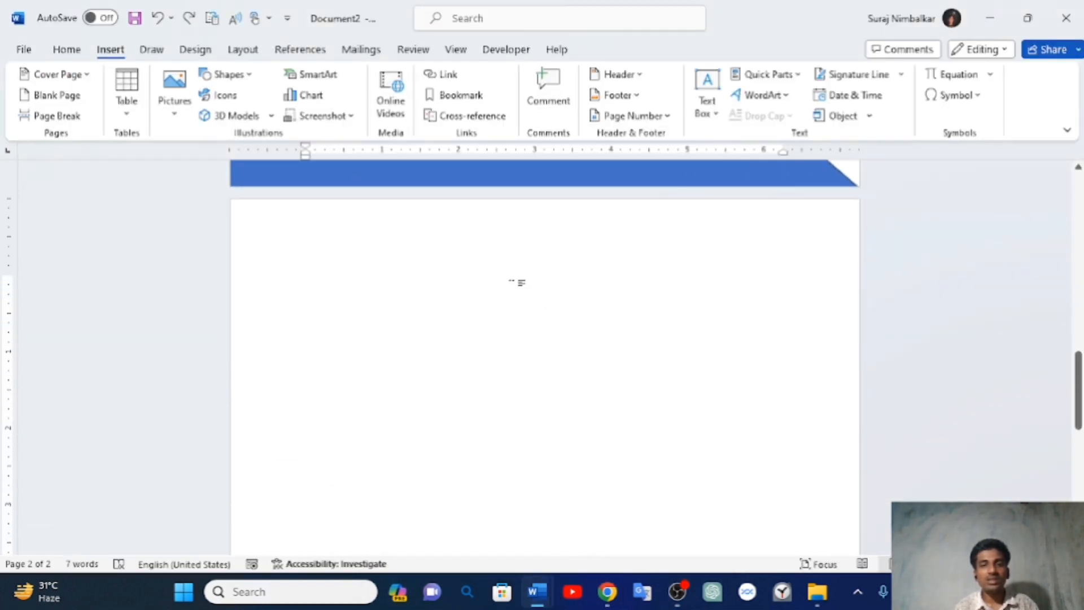
right_click(515, 285)
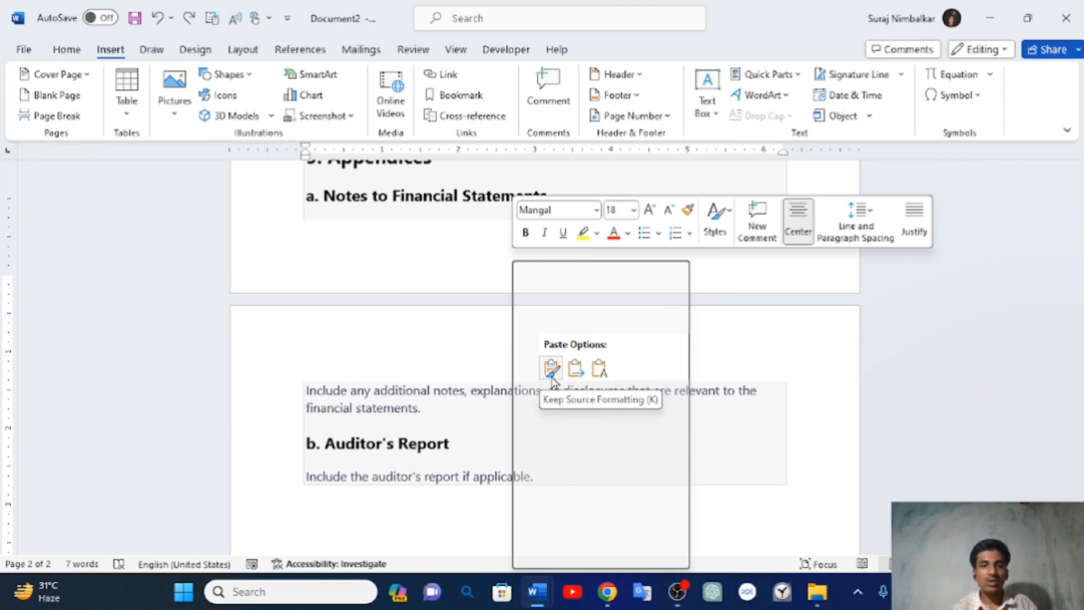
click(552, 370)
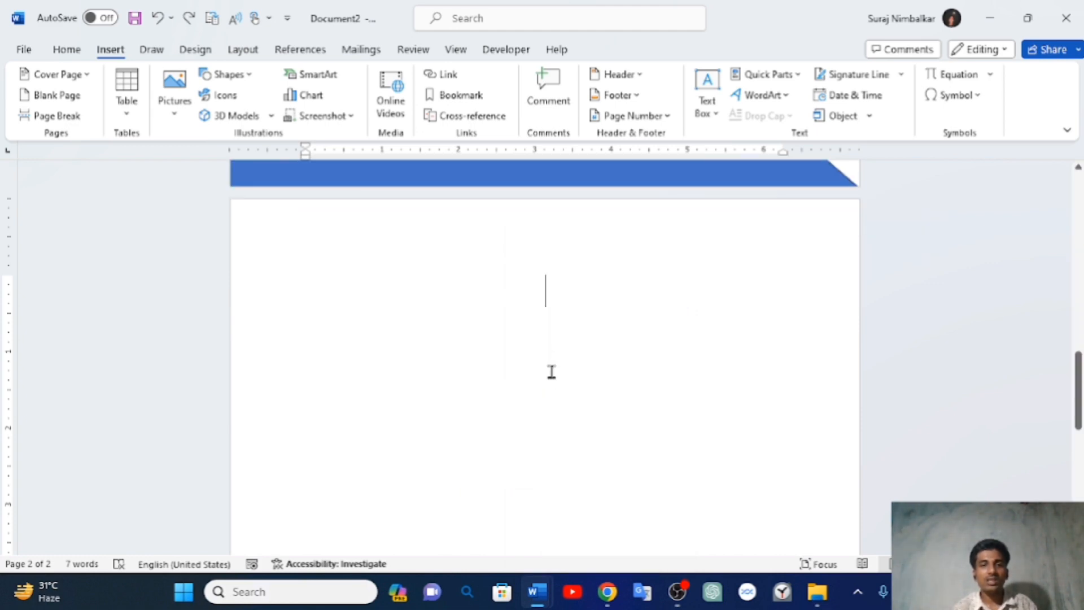
scroll(552, 371, up, 20)
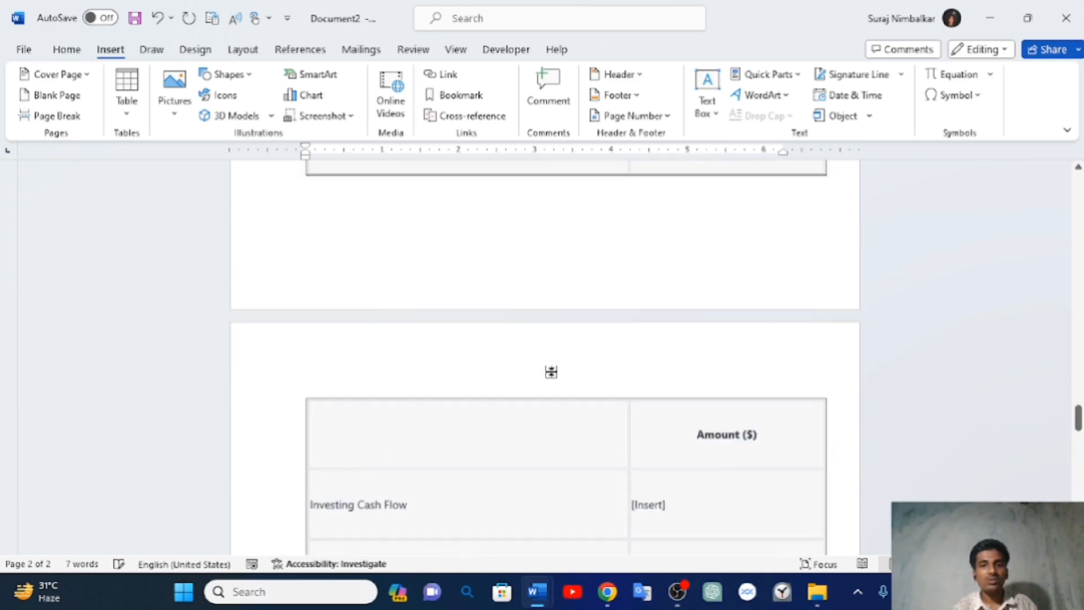
scroll(551, 372, up, 15)
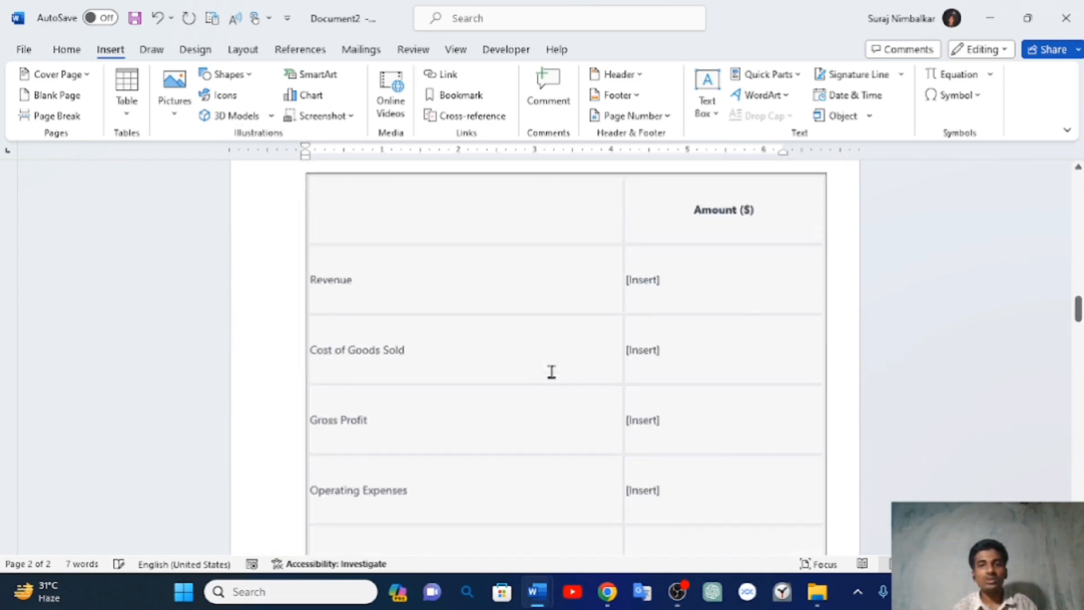
scroll(551, 371, up, 1)
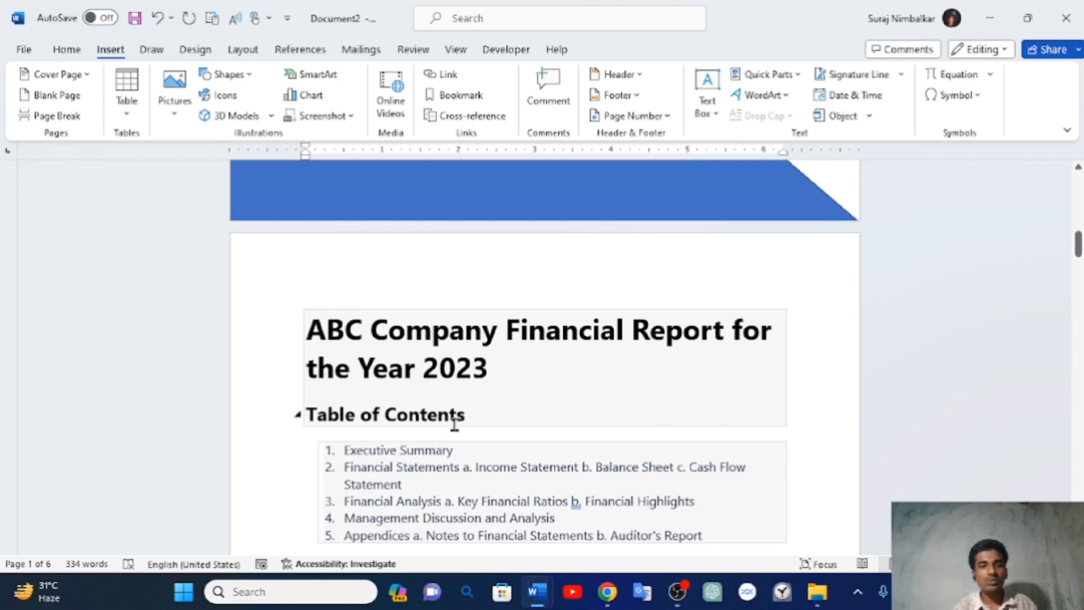
scroll(452, 426, down, 1)
scroll(455, 425, down, 1)
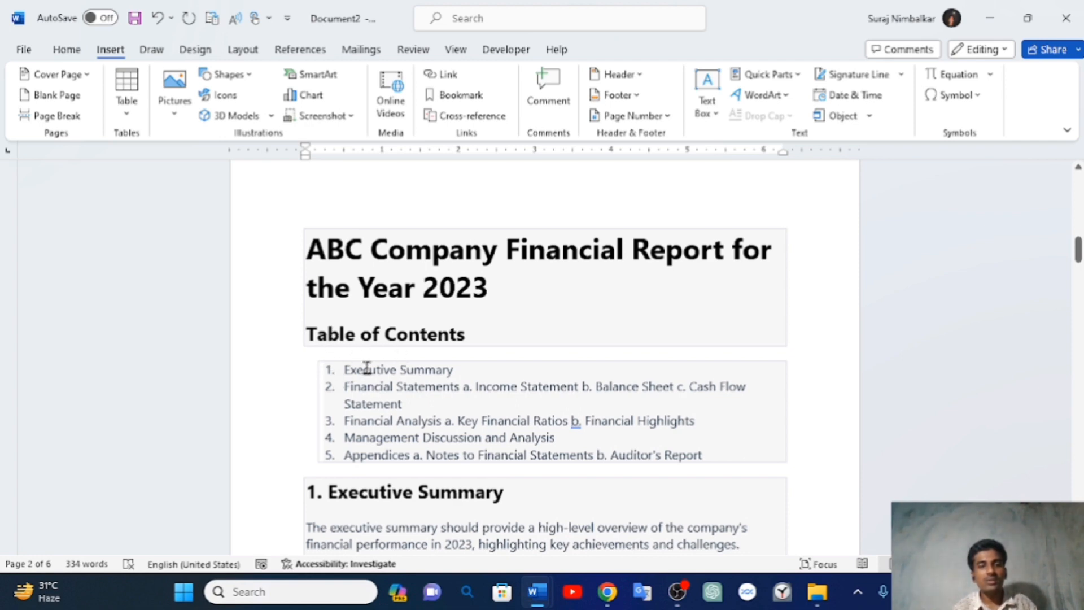
scroll(367, 377, down, 1)
scroll(367, 378, down, 1)
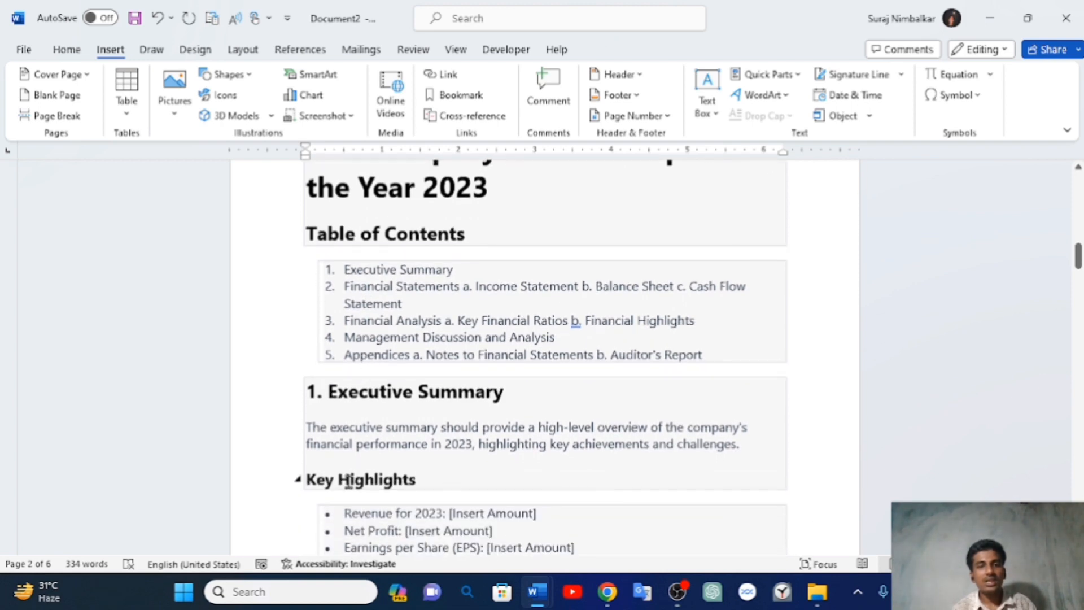
scroll(427, 500, down, 1)
scroll(418, 373, up, 4)
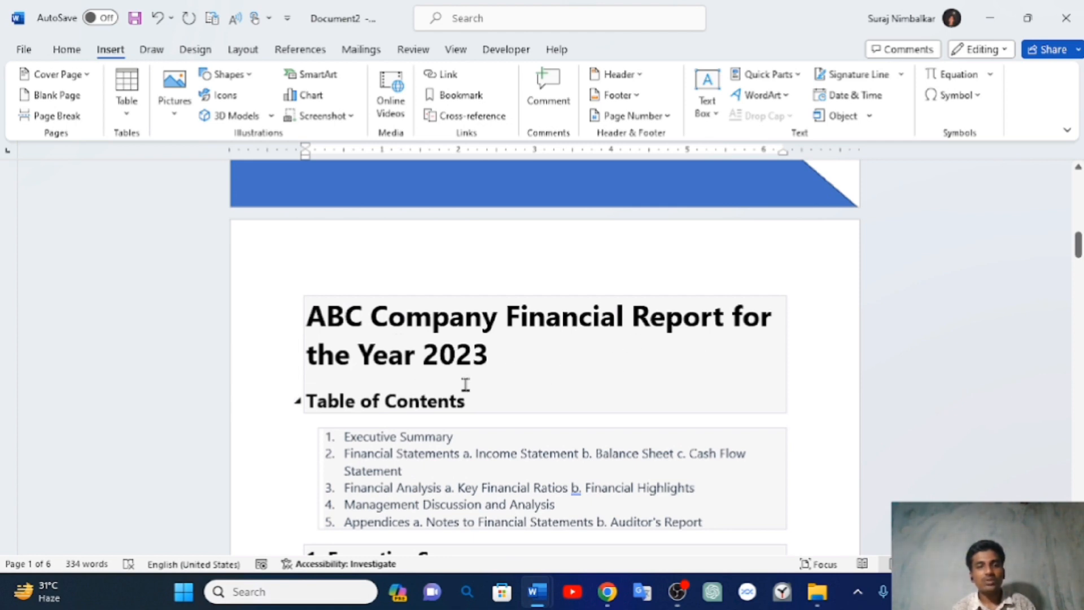
scroll(464, 387, down, 2)
scroll(465, 387, down, 1)
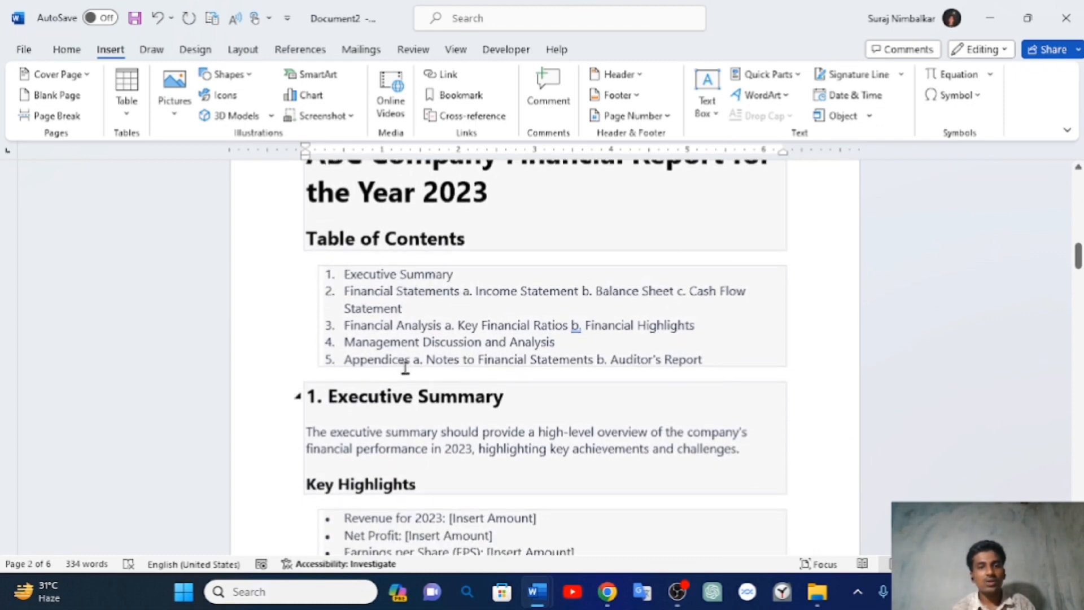
scroll(405, 365, down, 2)
scroll(405, 368, down, 1)
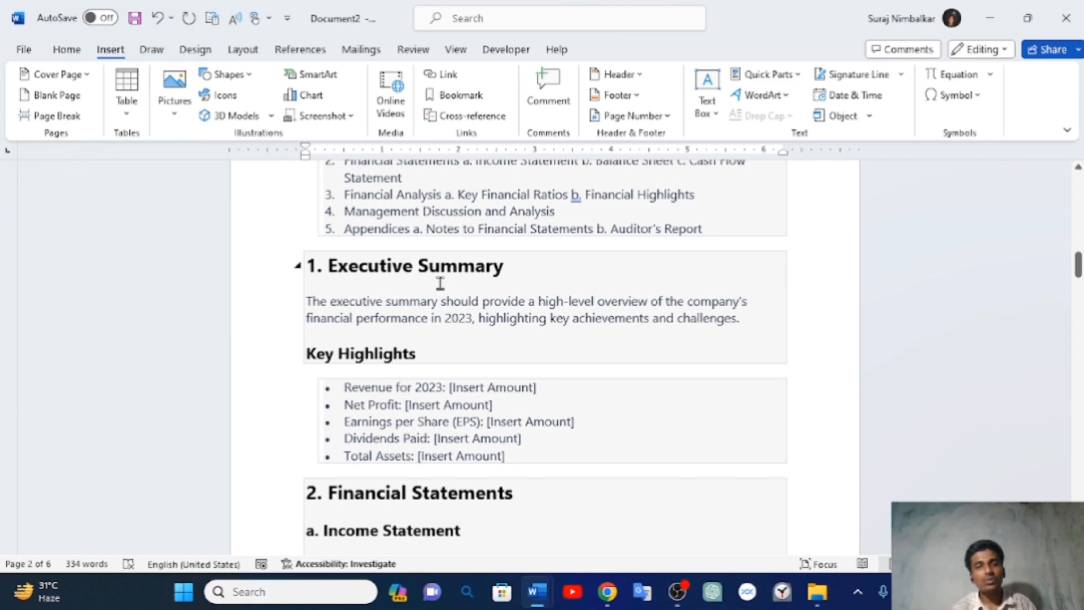
scroll(446, 322, down, 3)
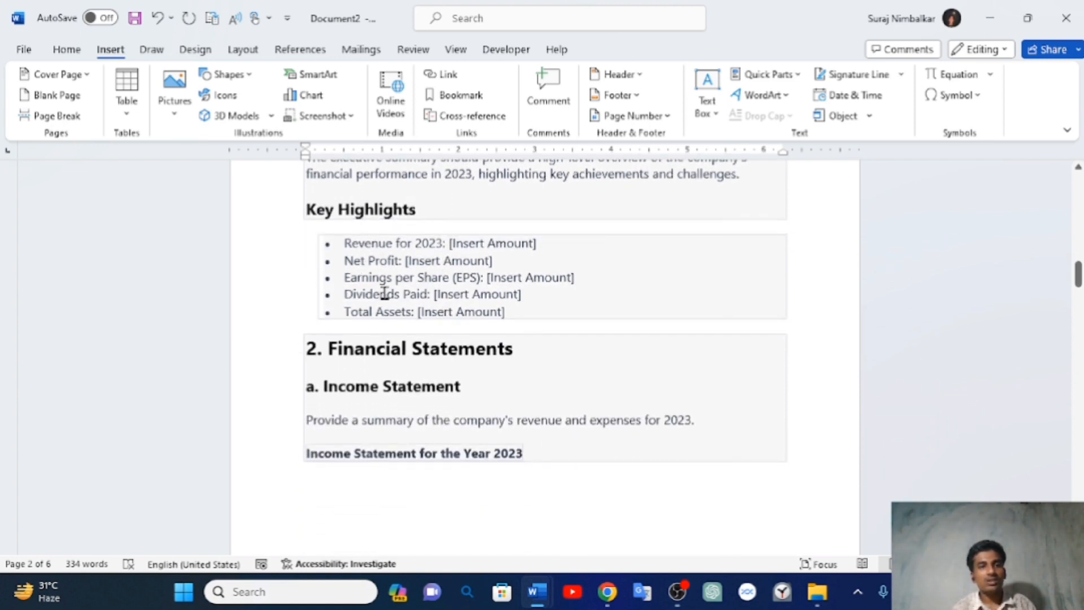
scroll(382, 288, down, 1)
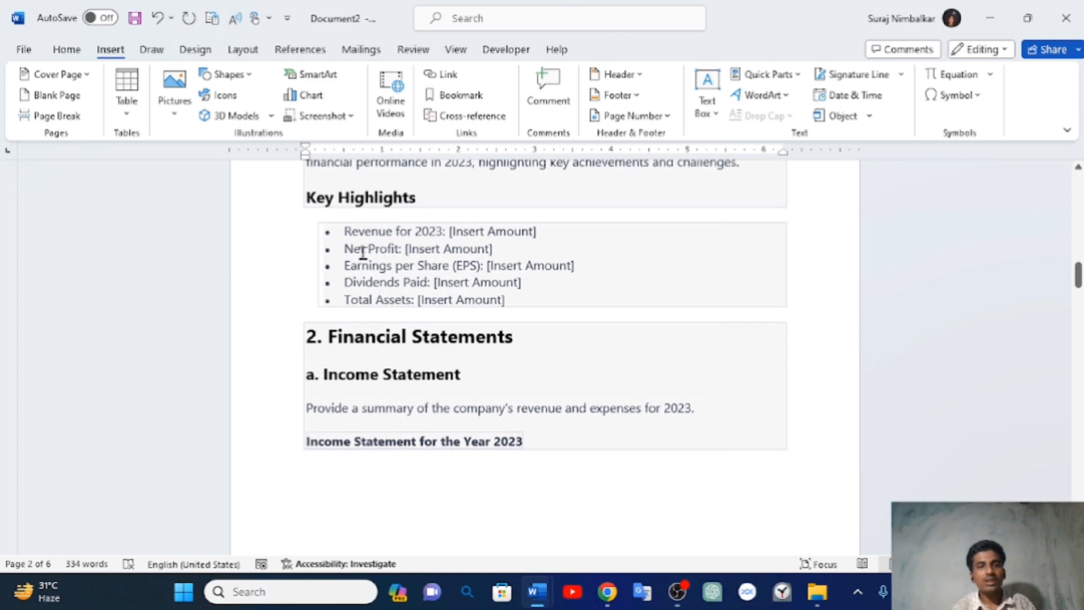
scroll(432, 296, down, 3)
scroll(440, 295, down, 12)
scroll(439, 295, down, 15)
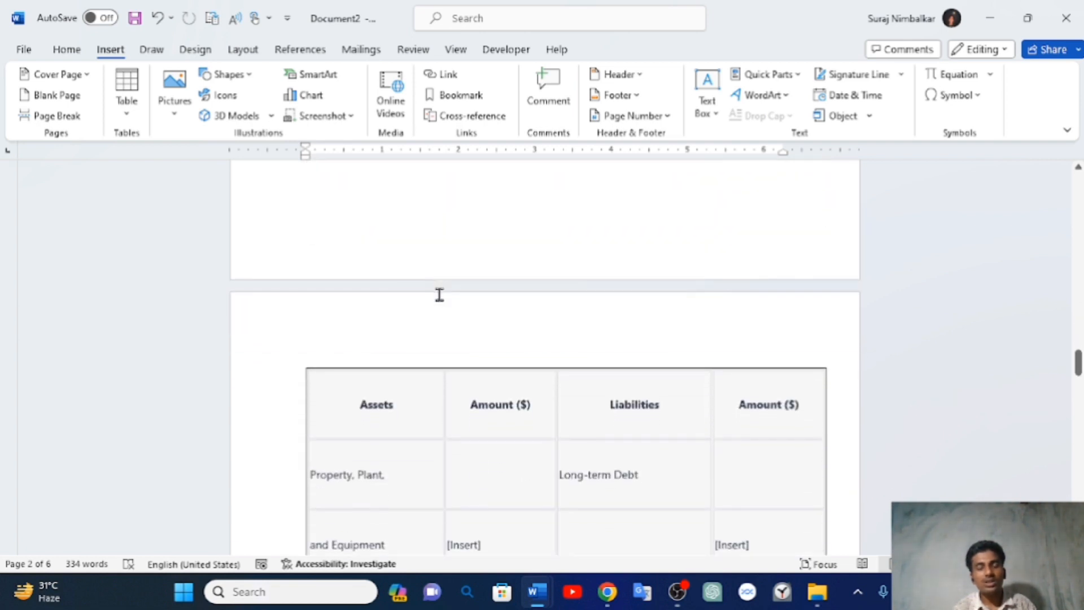
scroll(439, 294, down, 12)
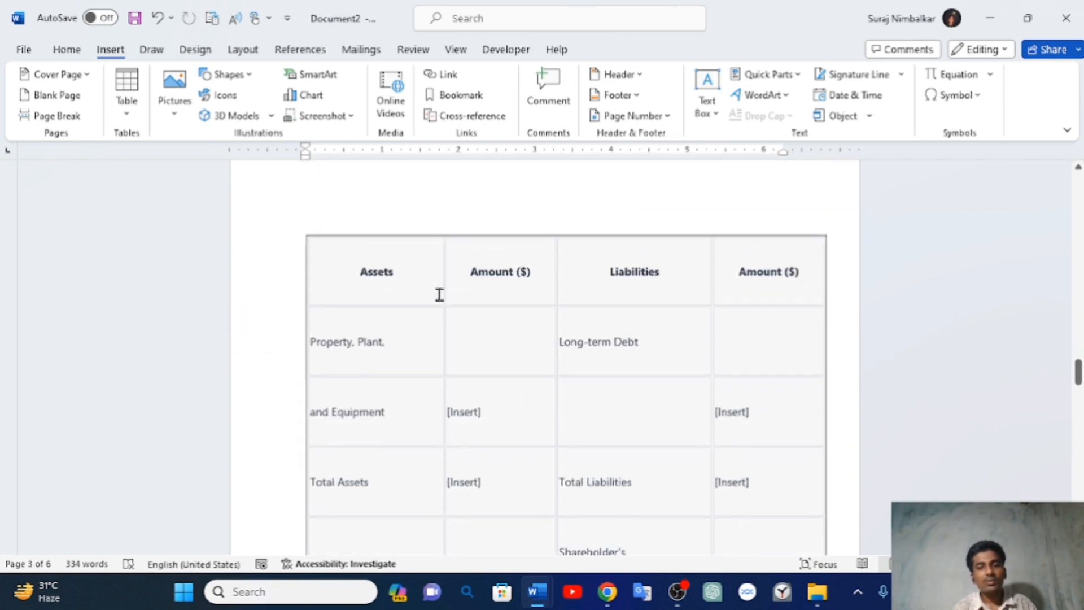
scroll(440, 294, down, 4)
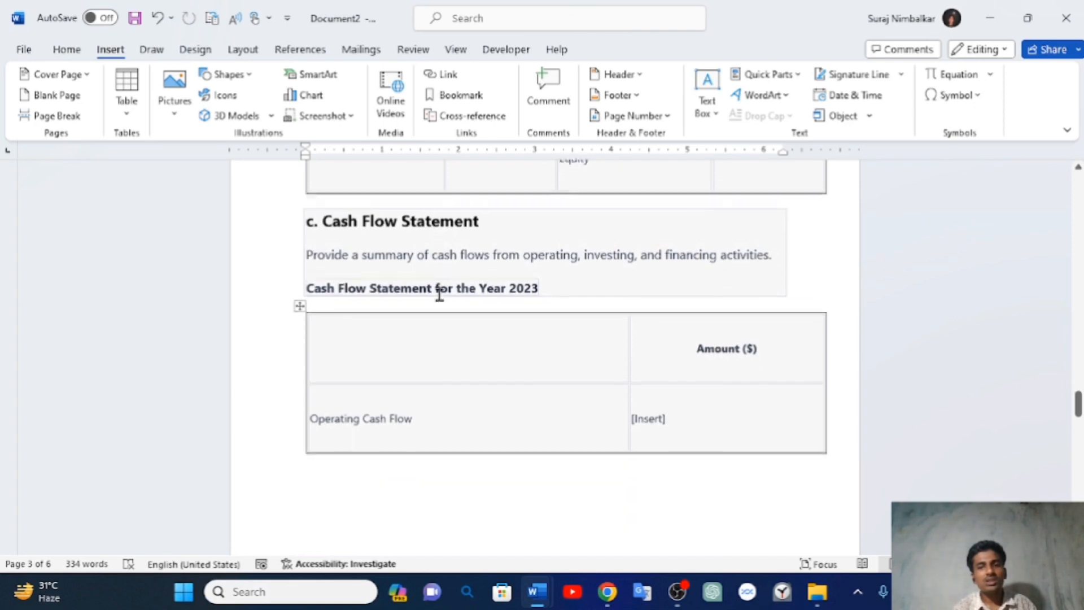
scroll(439, 295, down, 9)
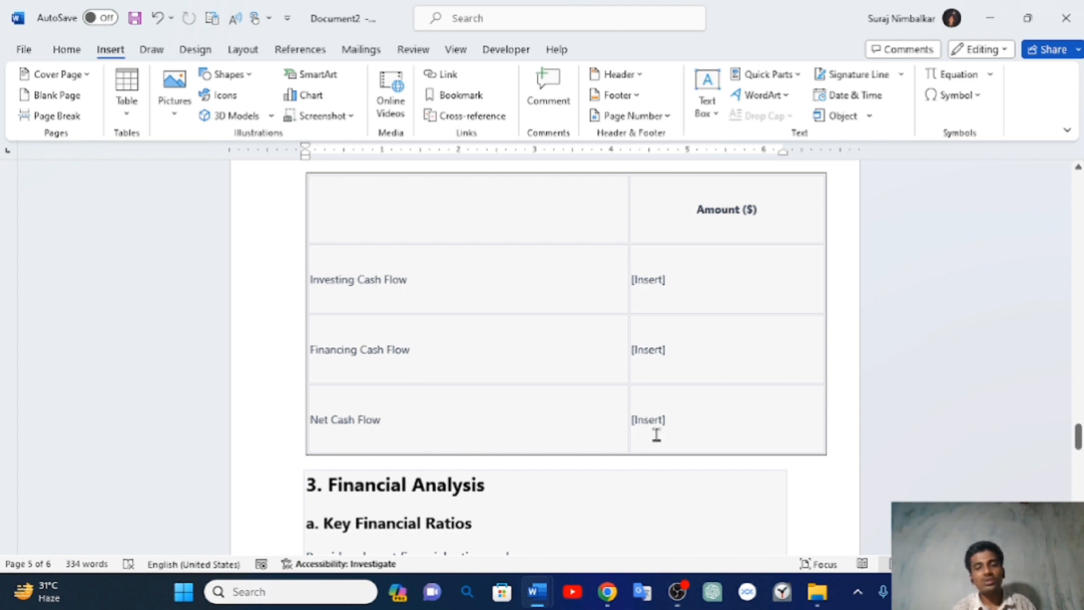
scroll(656, 435, down, 1)
scroll(657, 435, down, 5)
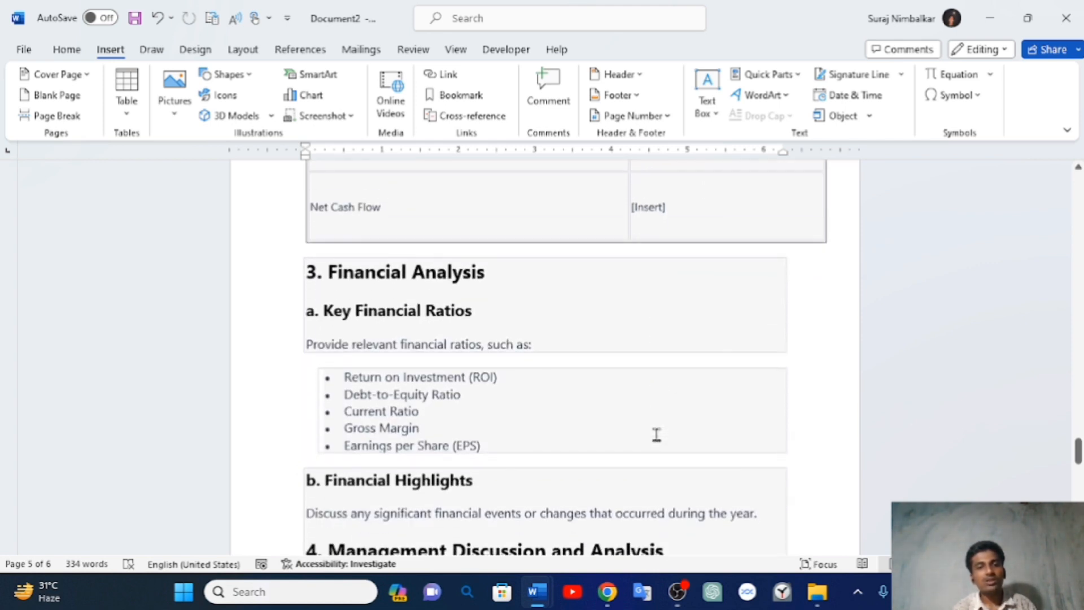
scroll(656, 435, down, 6)
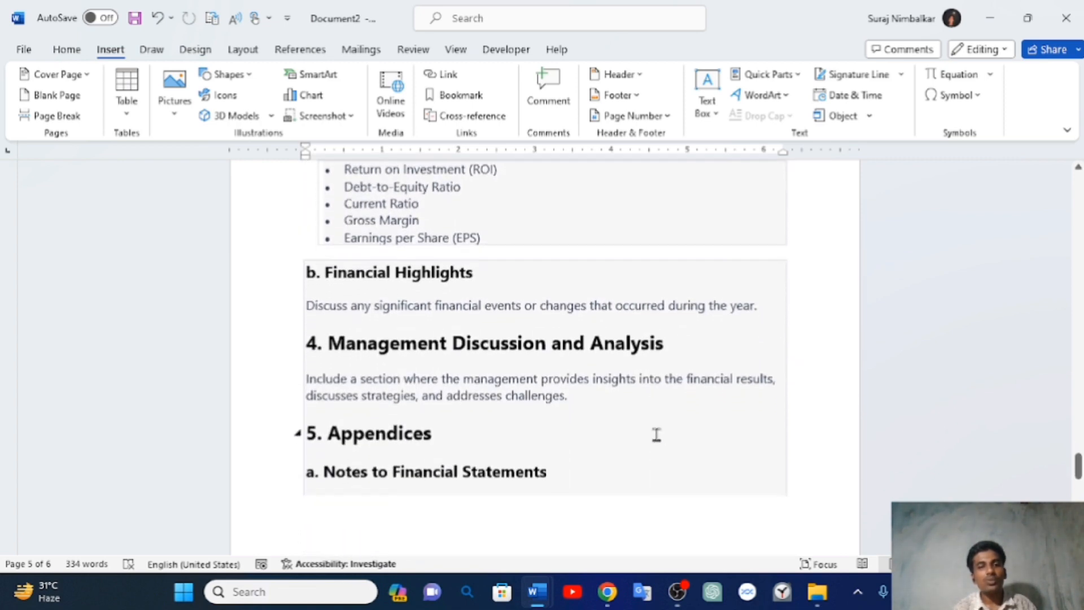
scroll(657, 435, down, 8)
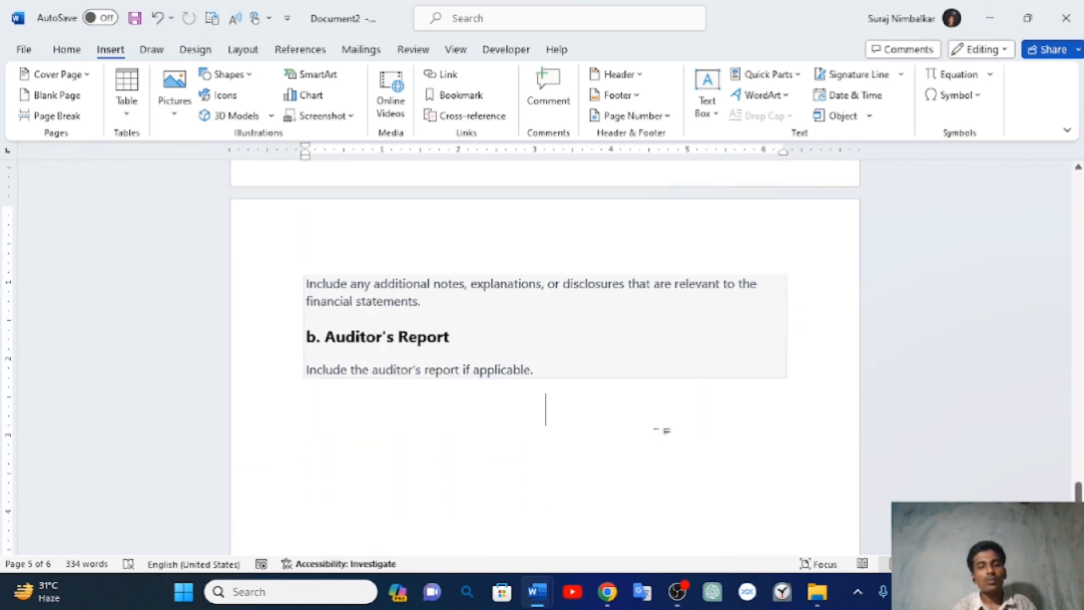
scroll(656, 435, up, 18)
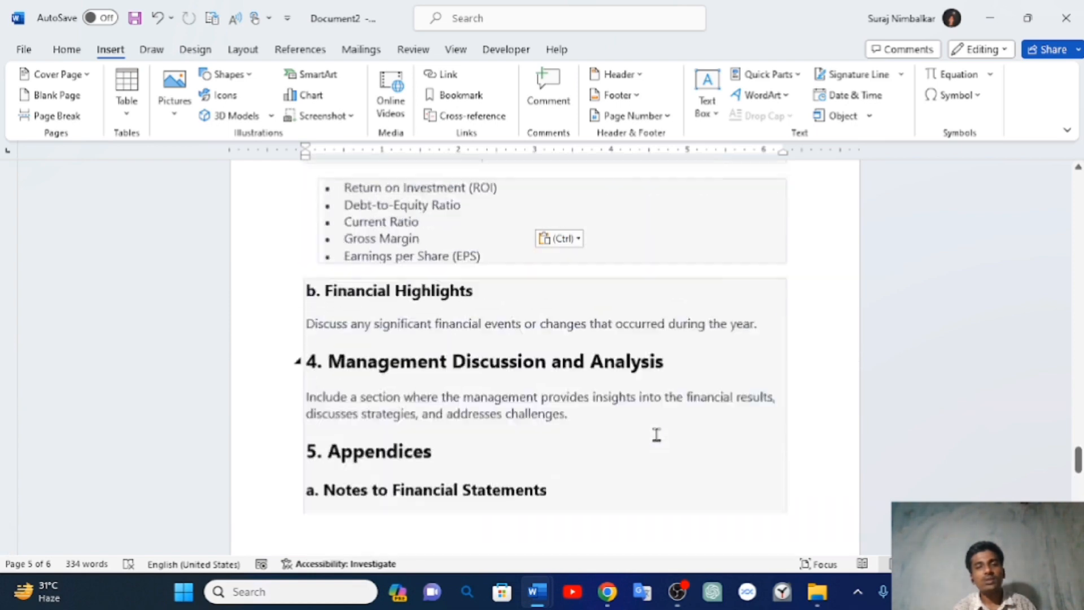
scroll(656, 435, up, 9)
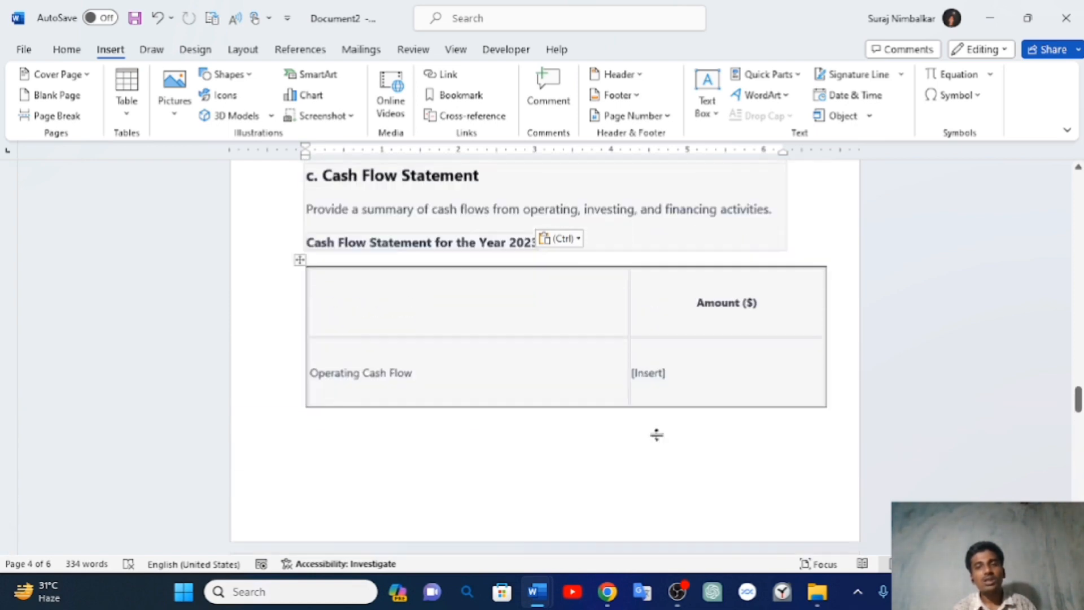
scroll(656, 435, up, 10)
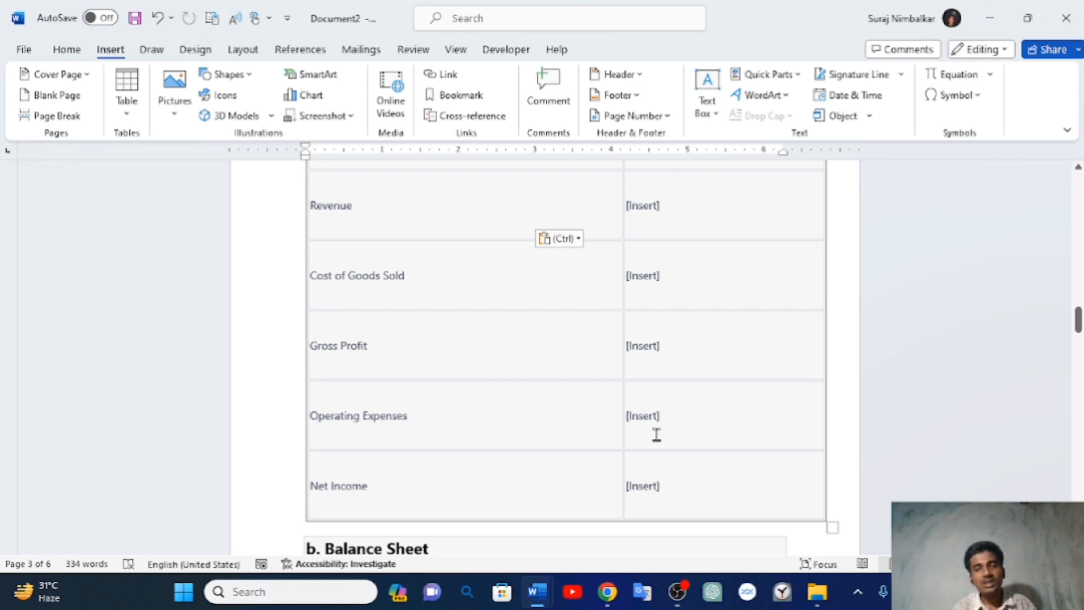
scroll(656, 435, up, 15)
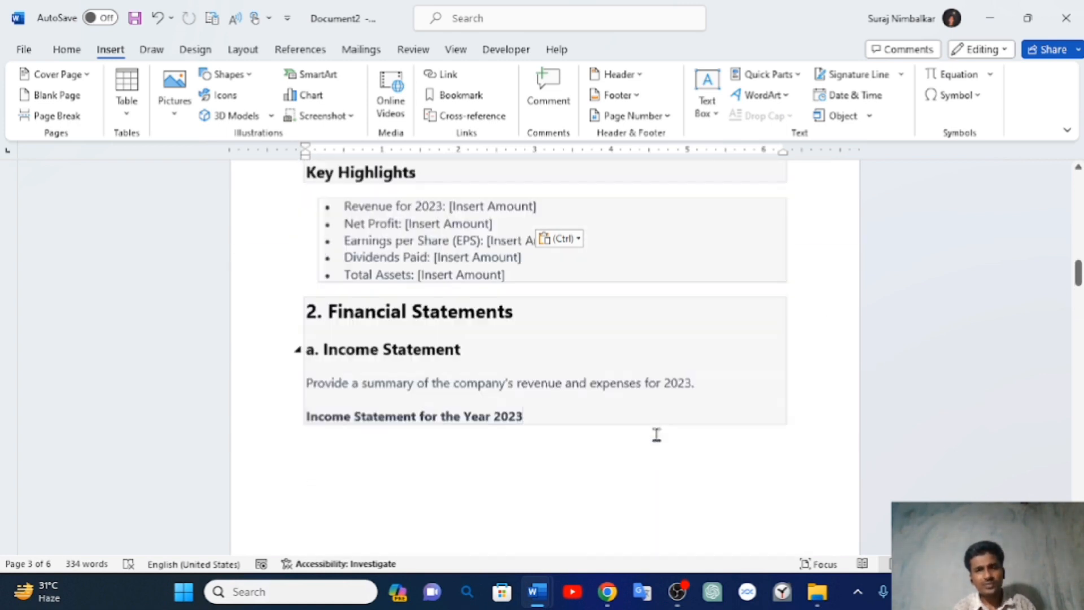
scroll(656, 435, up, 12)
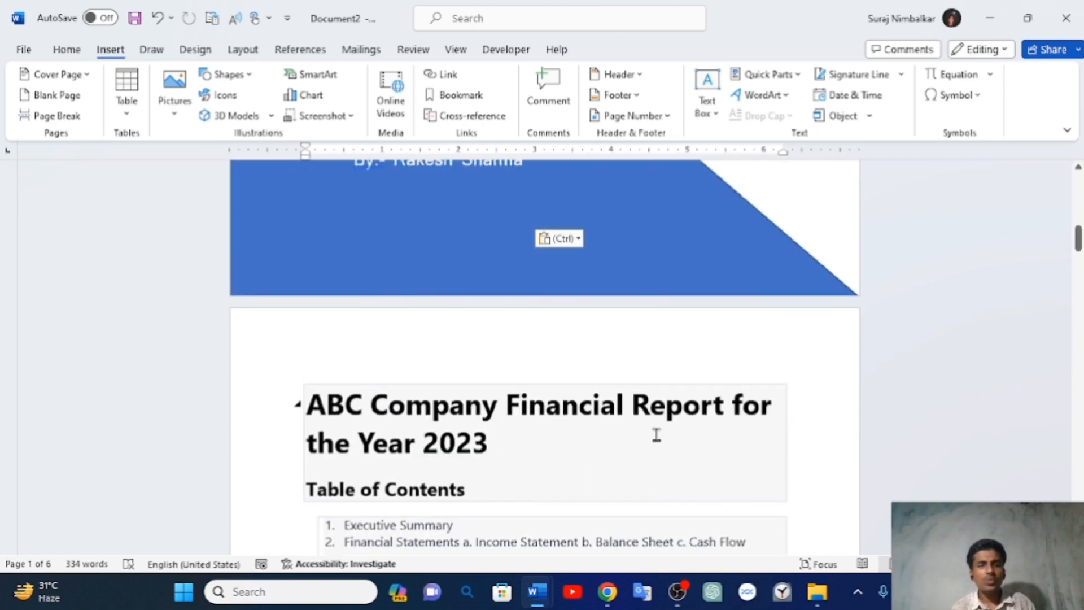
scroll(656, 435, down, 3)
scroll(656, 435, down, 1)
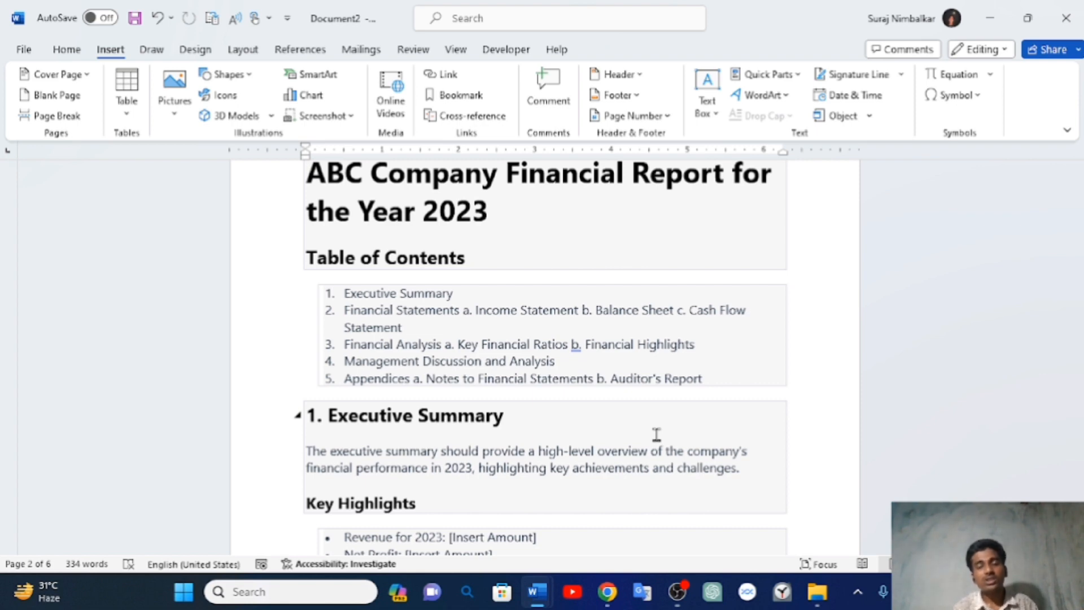
scroll(657, 434, up, 1)
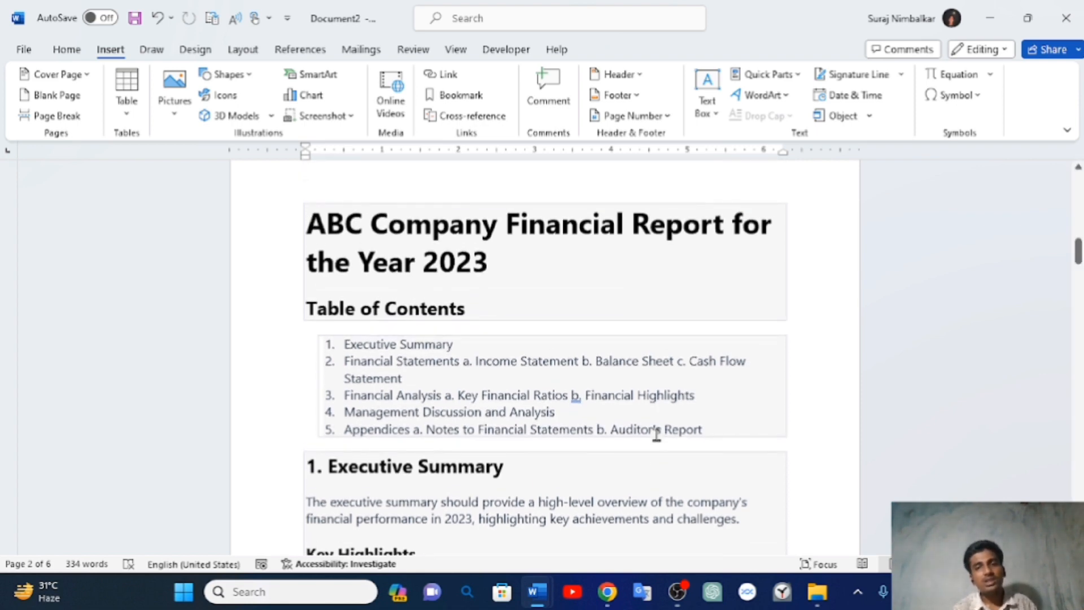
scroll(657, 434, down, 5)
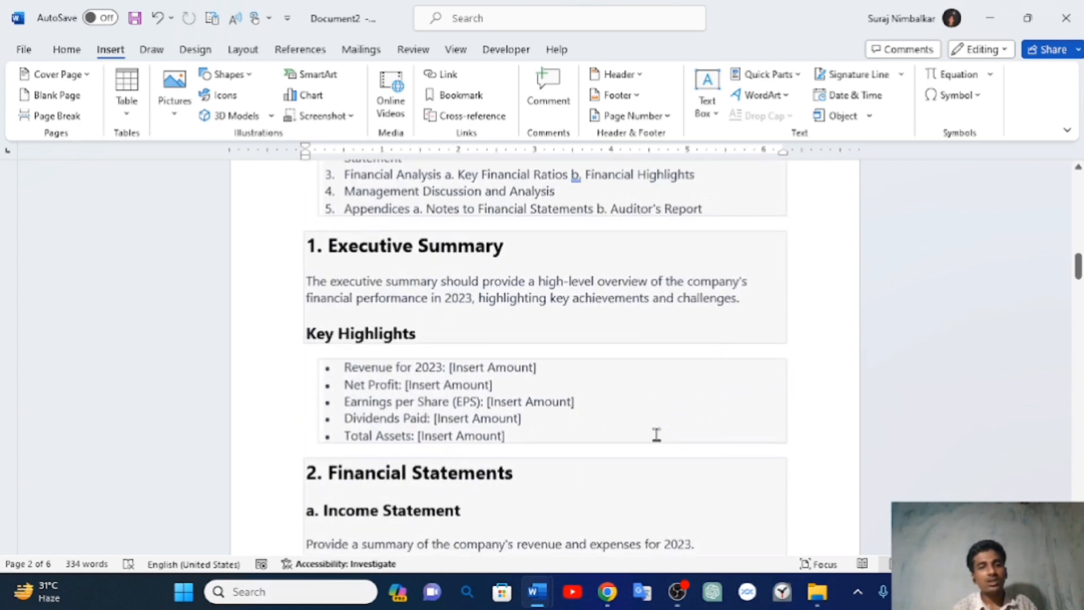
scroll(657, 434, down, 8)
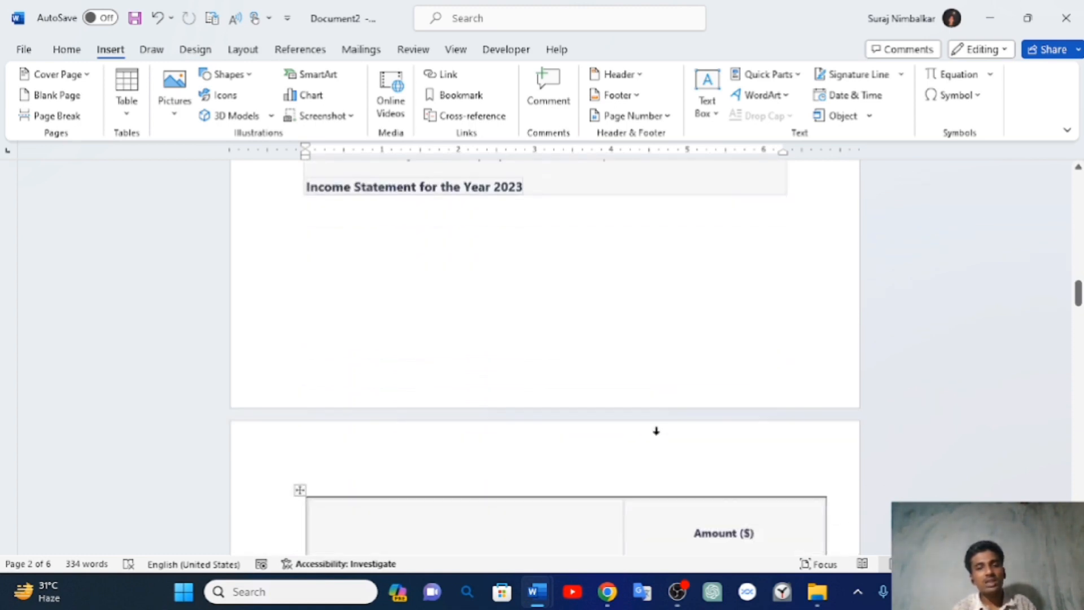
scroll(657, 434, down, 9)
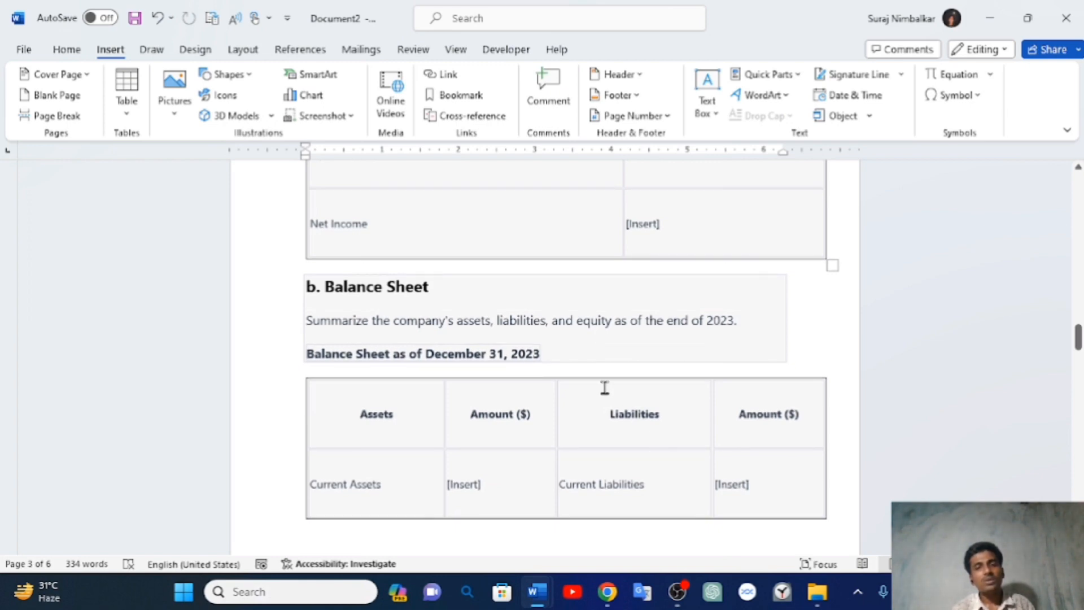
scroll(655, 305, up, 6)
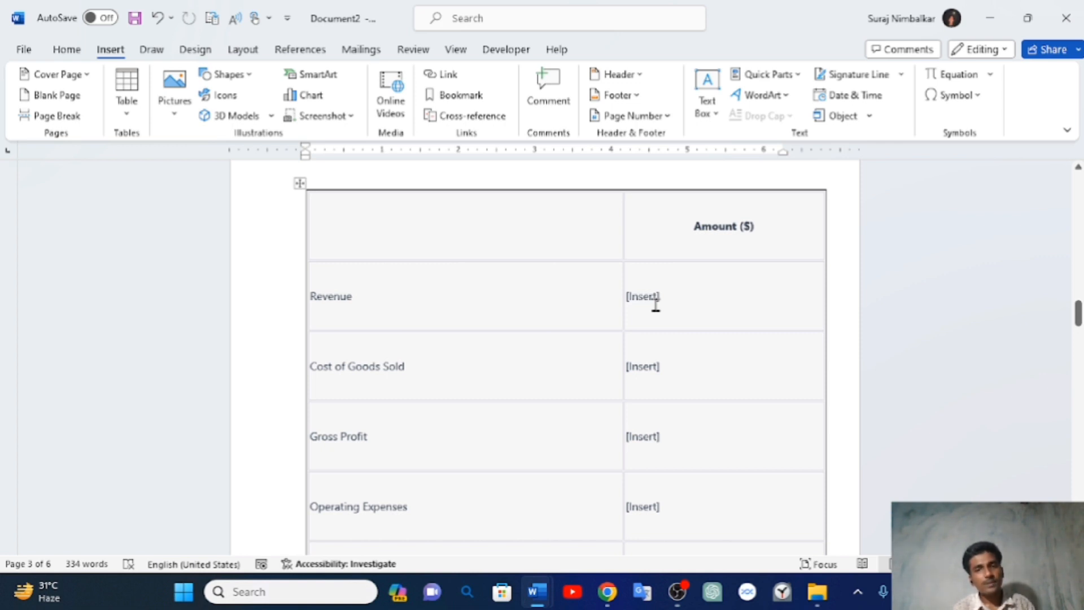
scroll(656, 305, up, 3)
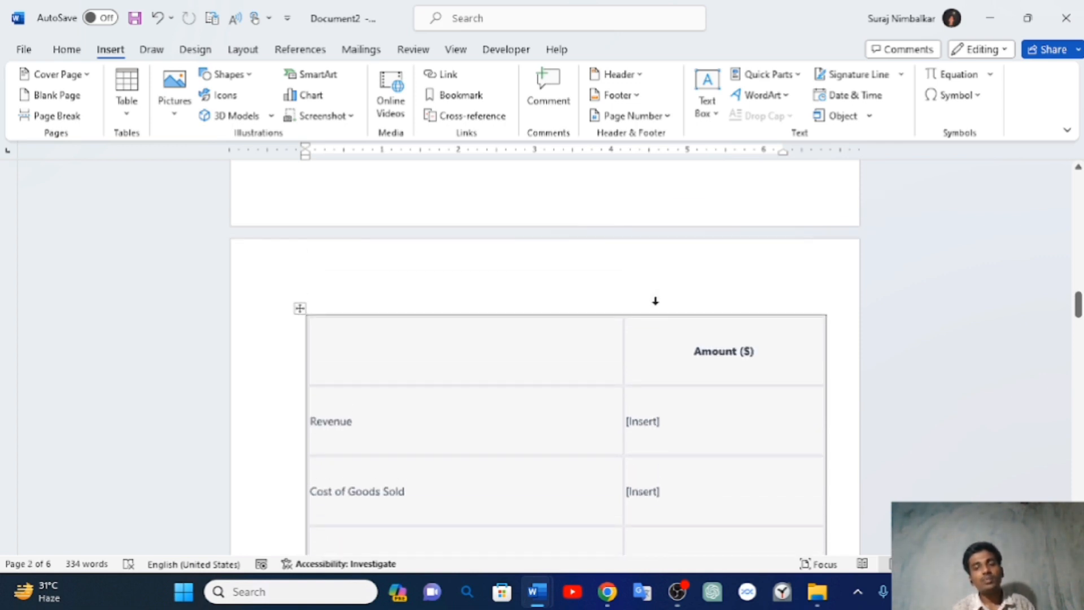